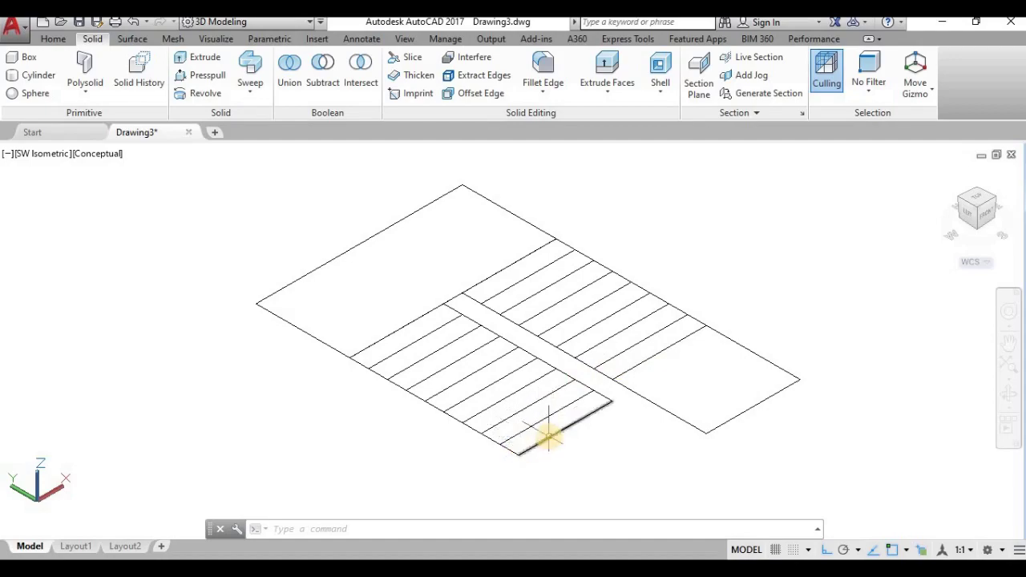
- Copy the large landing rectangle at the upper end of the stair plan to the empty space along the X axis
scroll(549, 435, down, 4)
scroll(549, 435, up, 3)
middle_drag(621, 435, 499, 447)
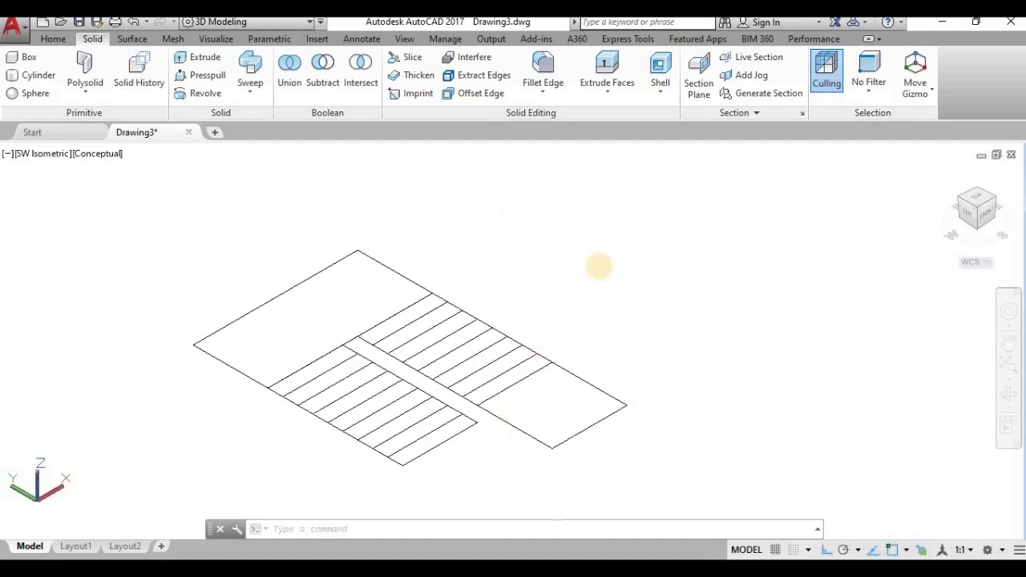
middle_drag(597, 271, 522, 302)
middle_drag(467, 370, 452, 334)
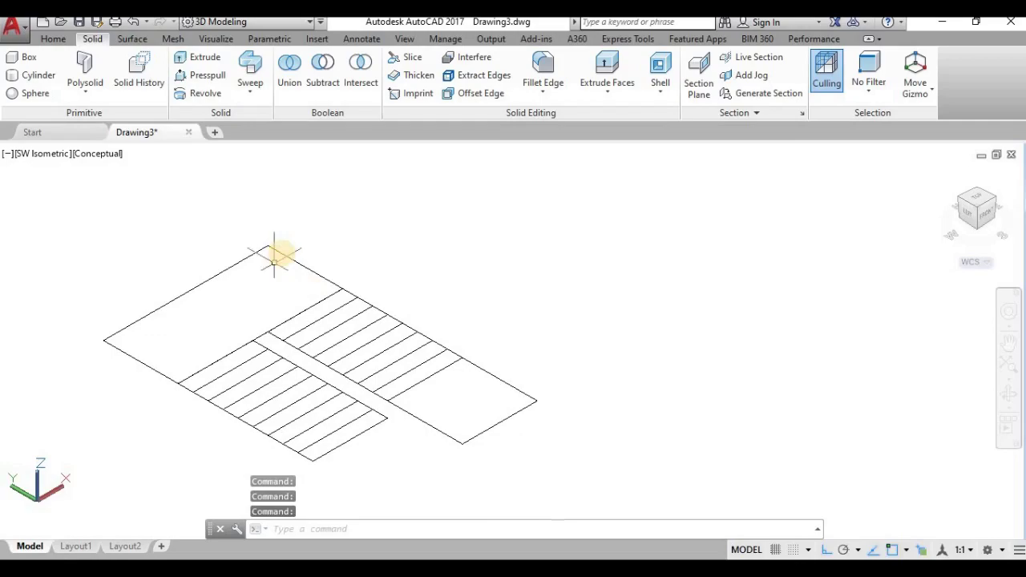
click(275, 250)
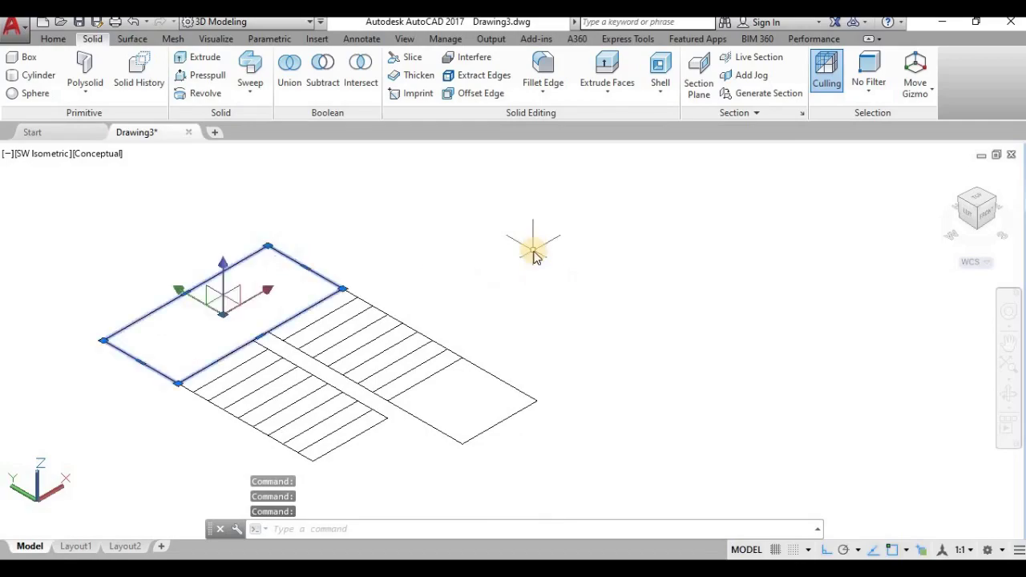
text(co)
key(Return)
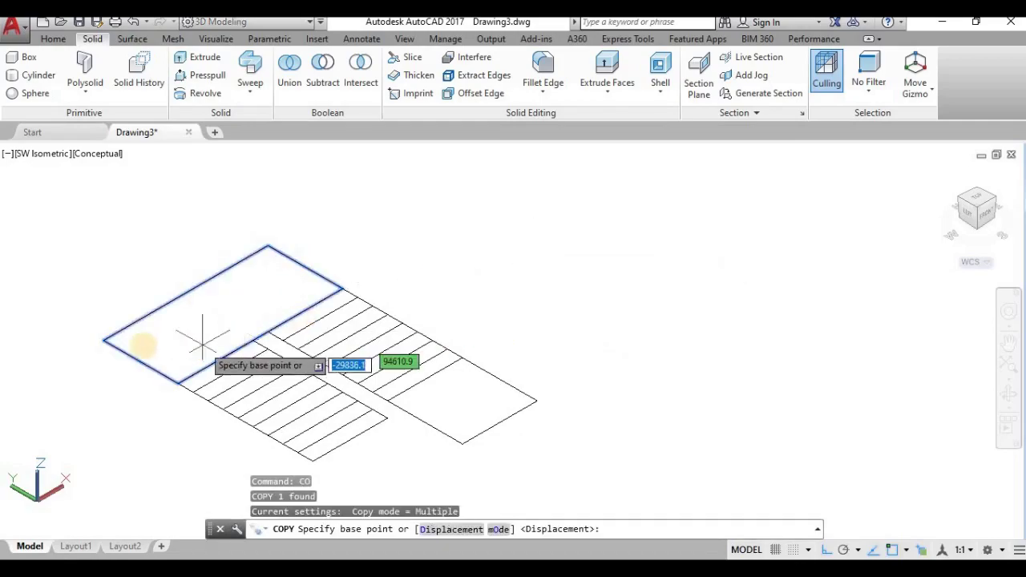
click(105, 340)
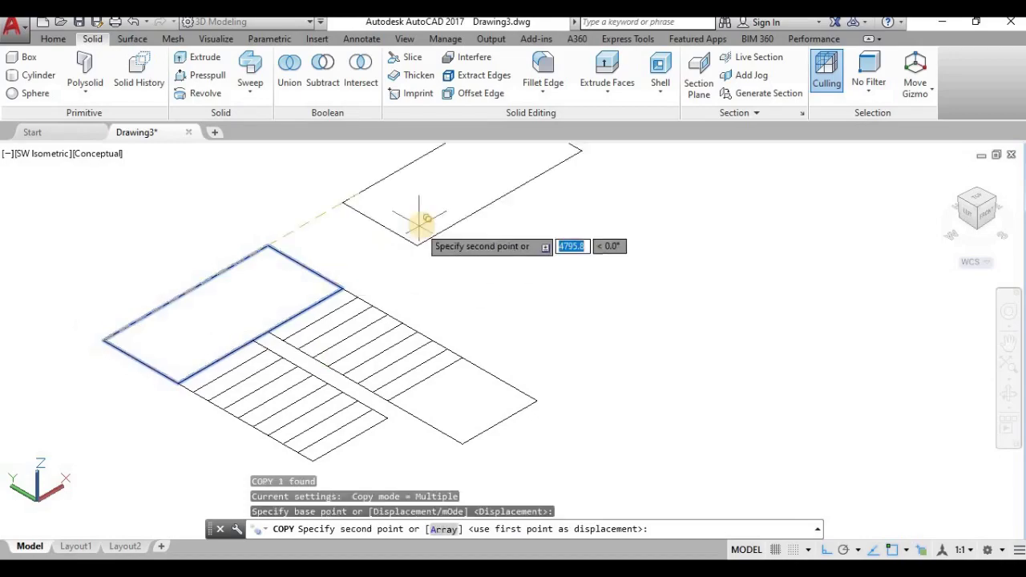
middle_drag(421, 228, 375, 294)
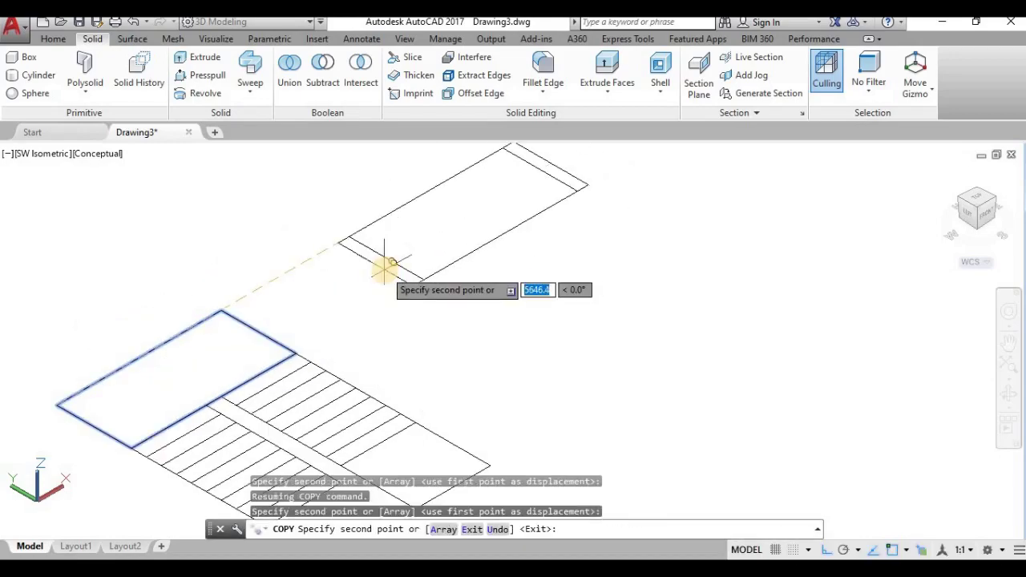
key(Escape)
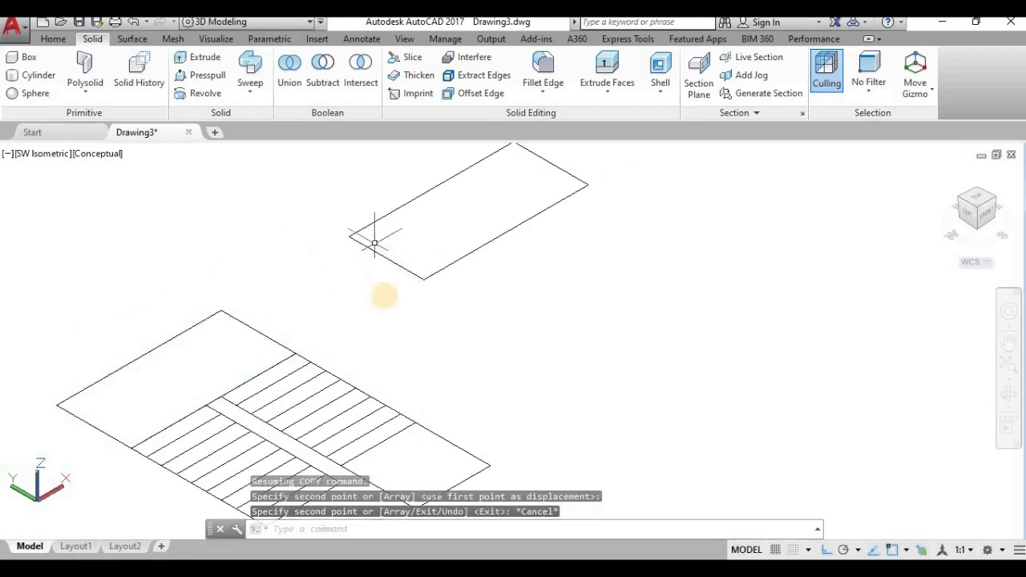
- Draw a separate step rectangle 1500 long and 300 wide in the empty space beside the stair plan
scroll(386, 296, down, 4)
middle_drag(469, 348, 406, 376)
scroll(291, 396, up, 3)
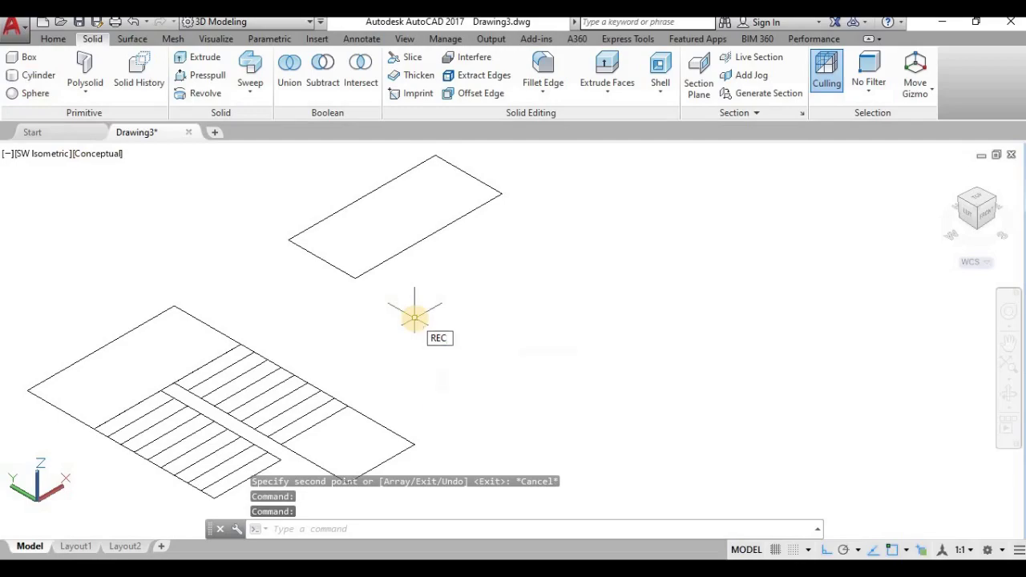
key(Return)
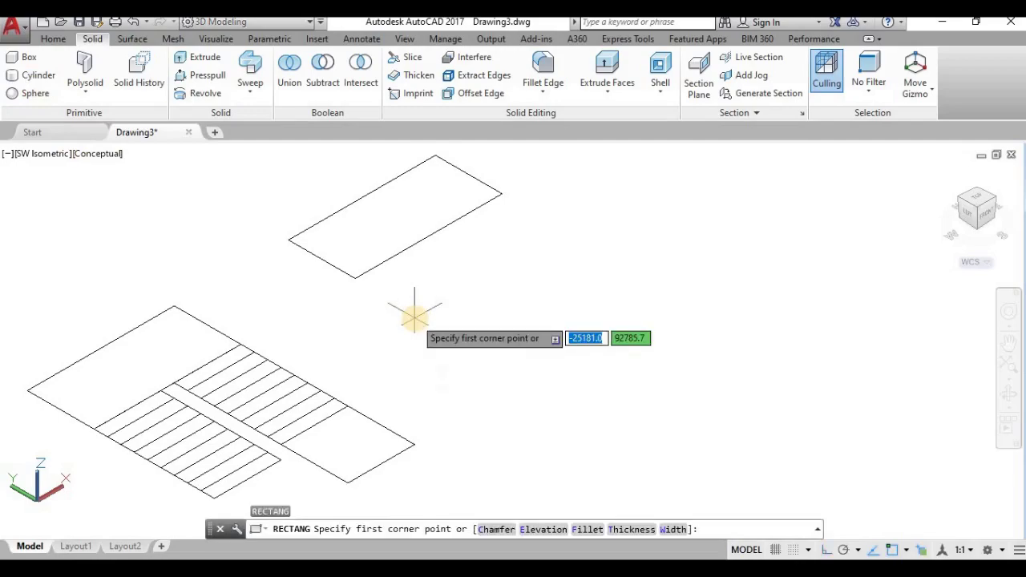
click(481, 356)
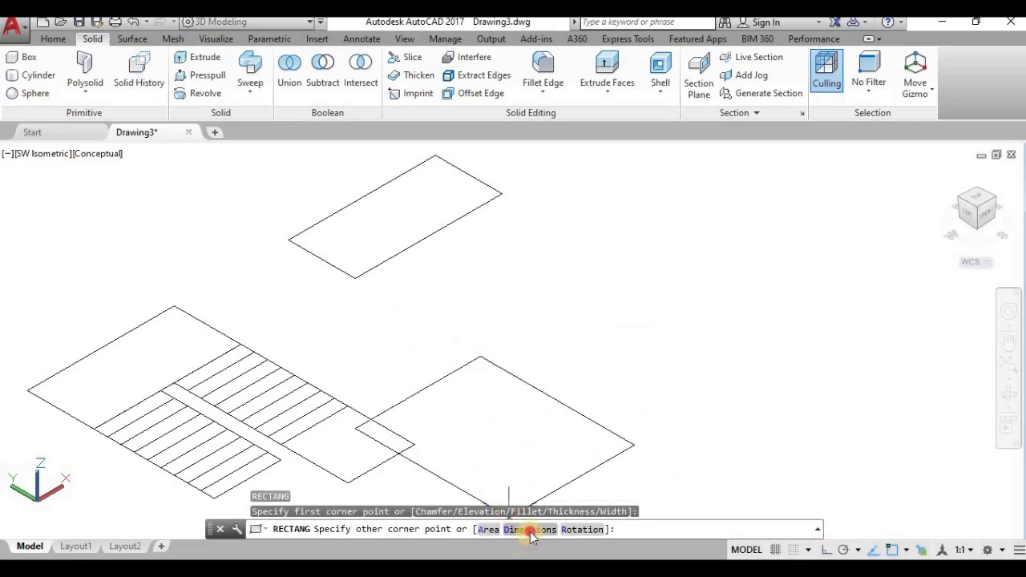
click(530, 530)
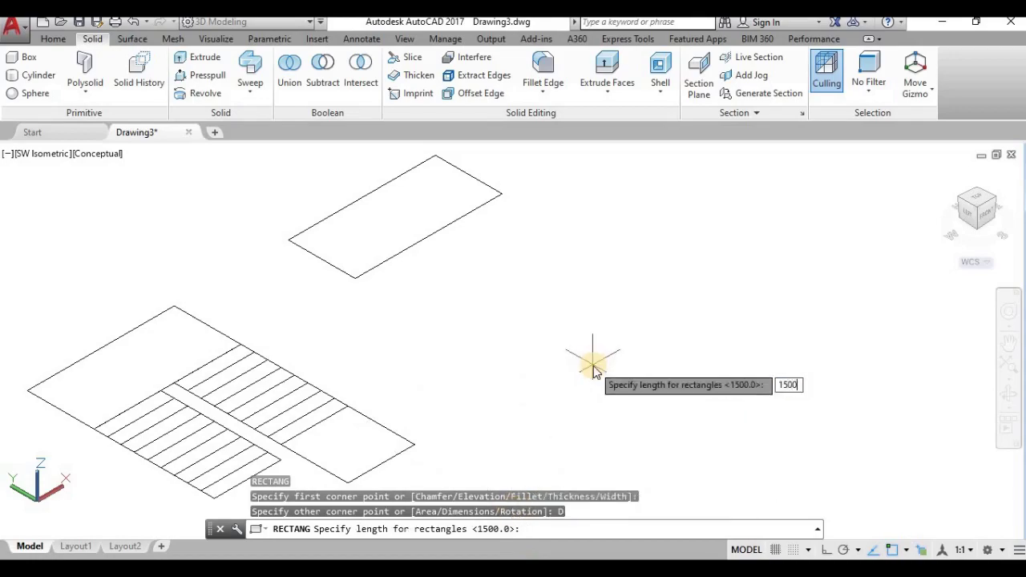
text(1500)
key(Return)
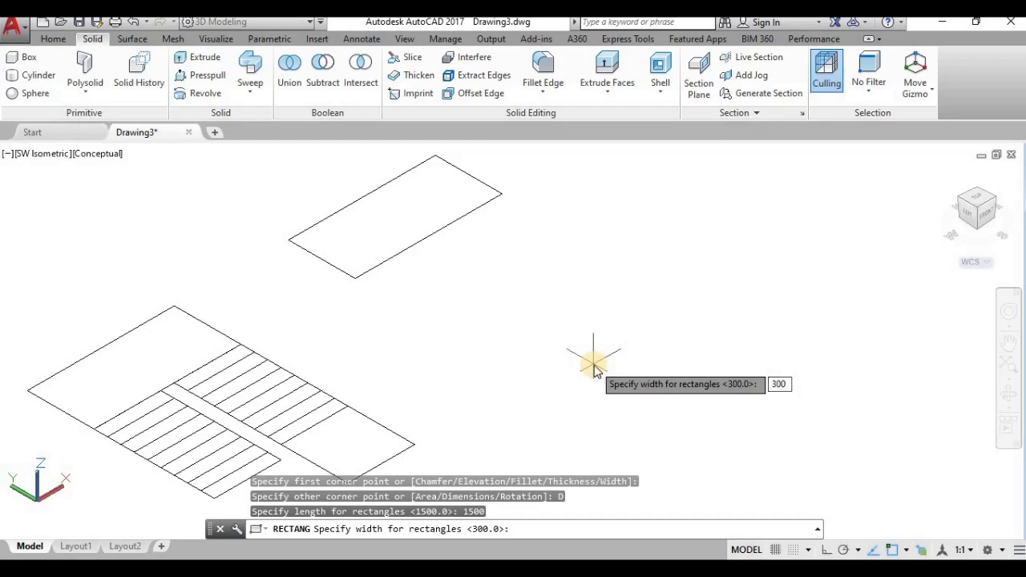
text(300)
key(Return)
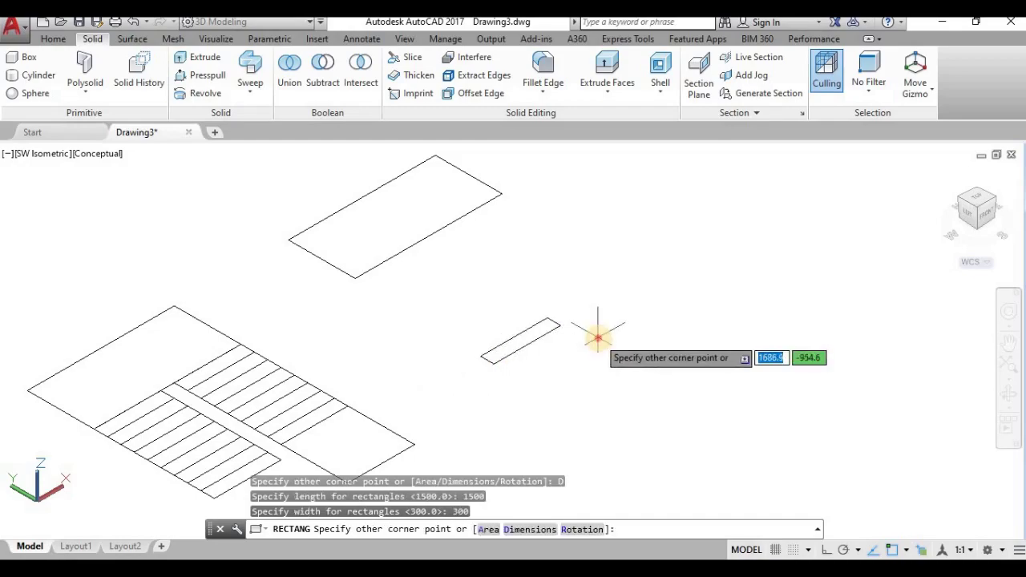
click(597, 338)
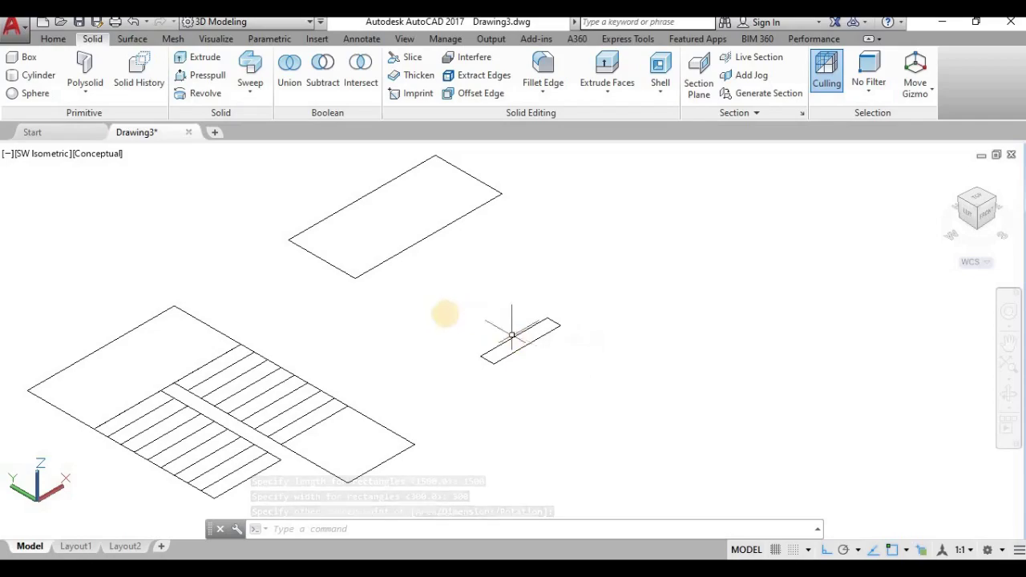
- Convert the copied landing rectangle and the small step rectangle into regions
middle_drag(411, 283, 431, 291)
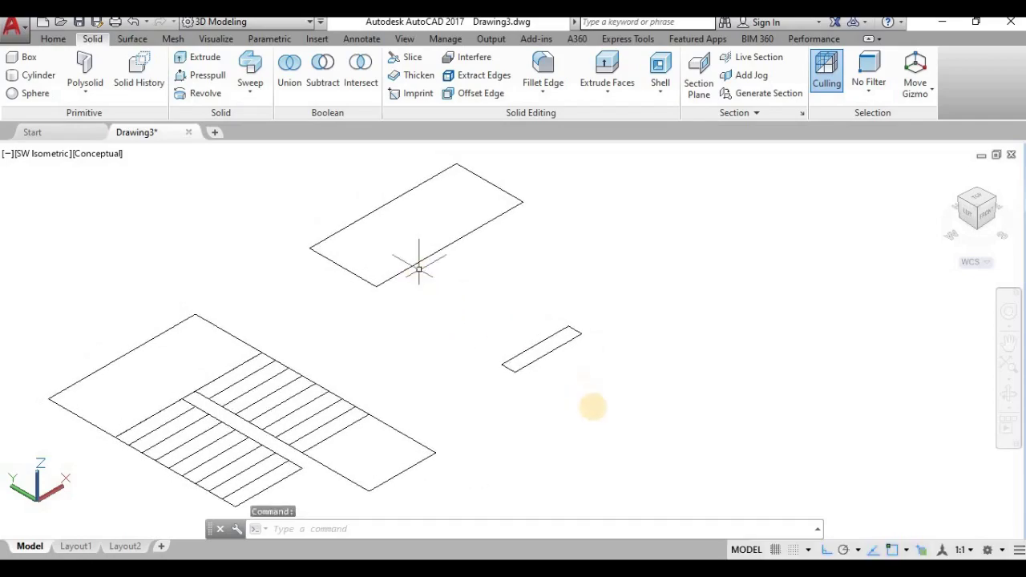
click(593, 408)
click(419, 179)
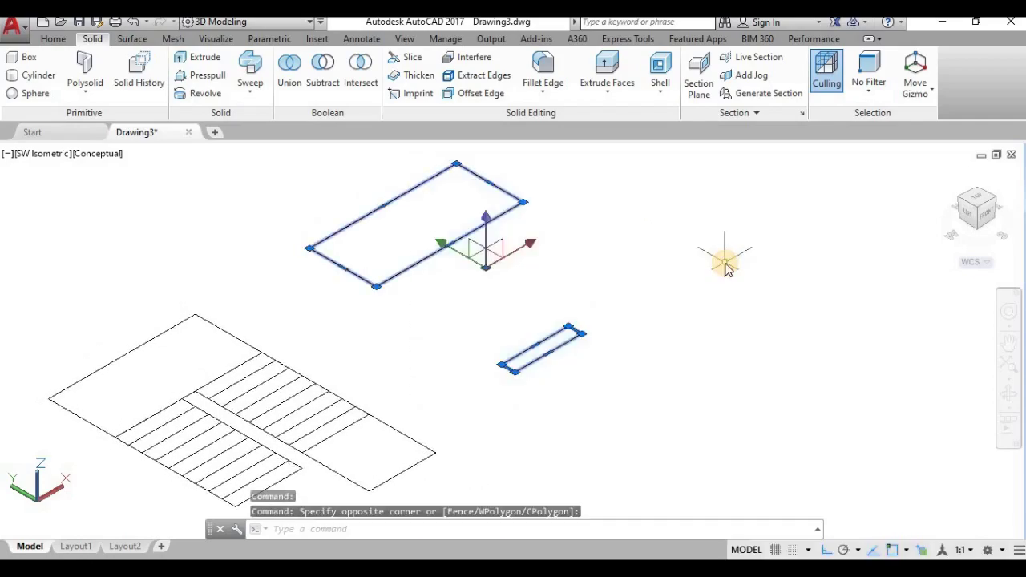
text(n)
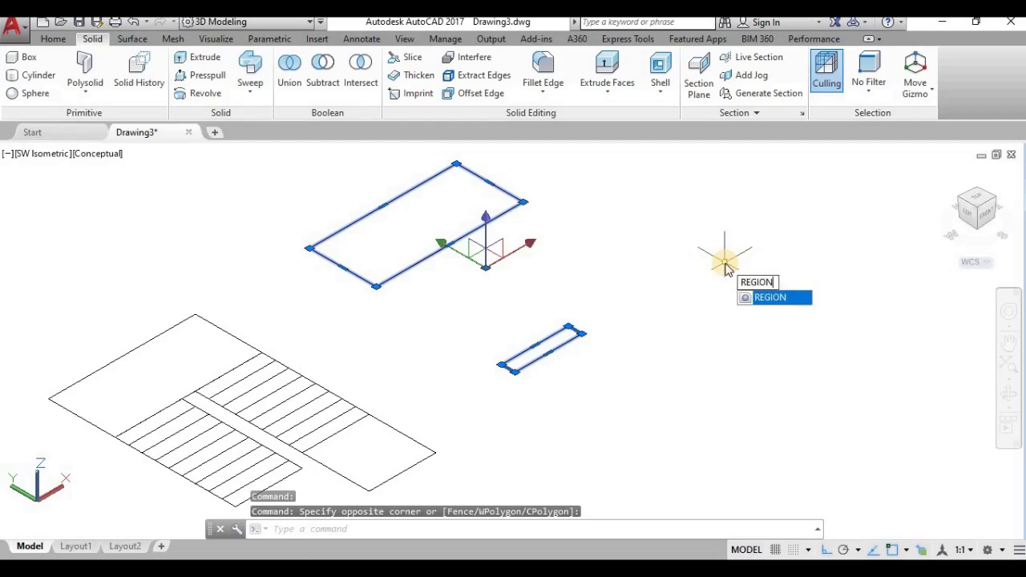
key(Return)
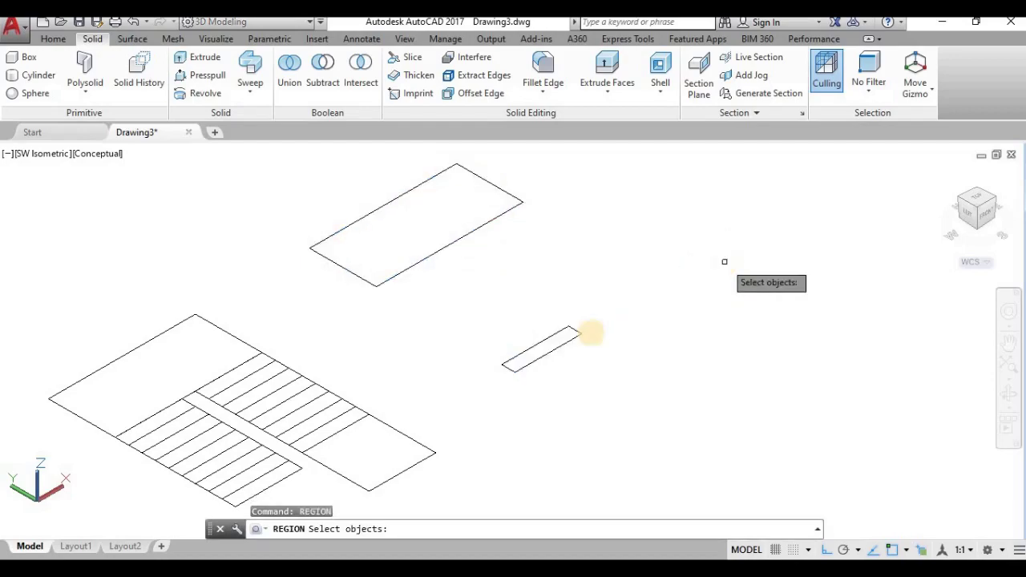
click(541, 350)
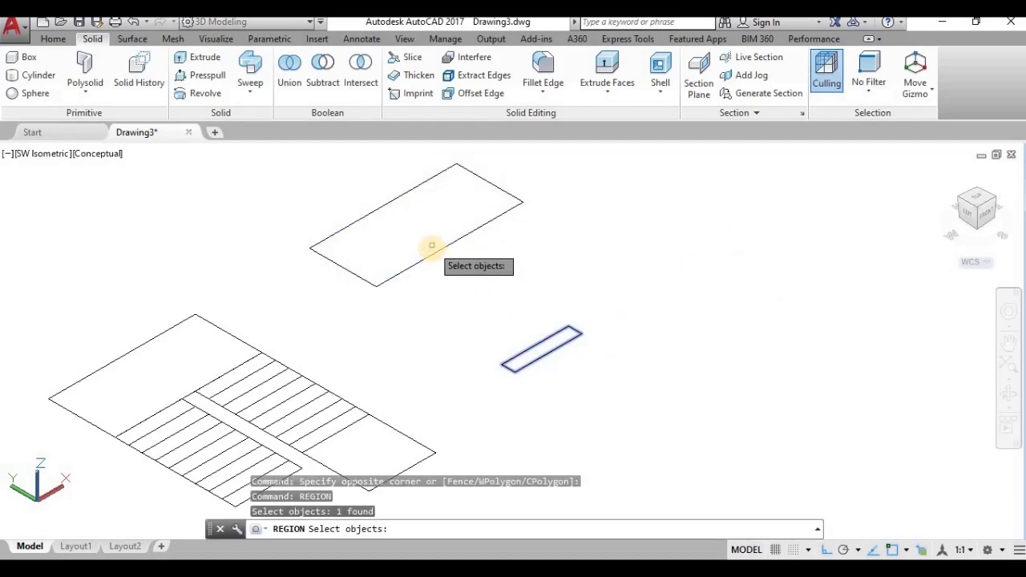
click(431, 245)
key(Return)
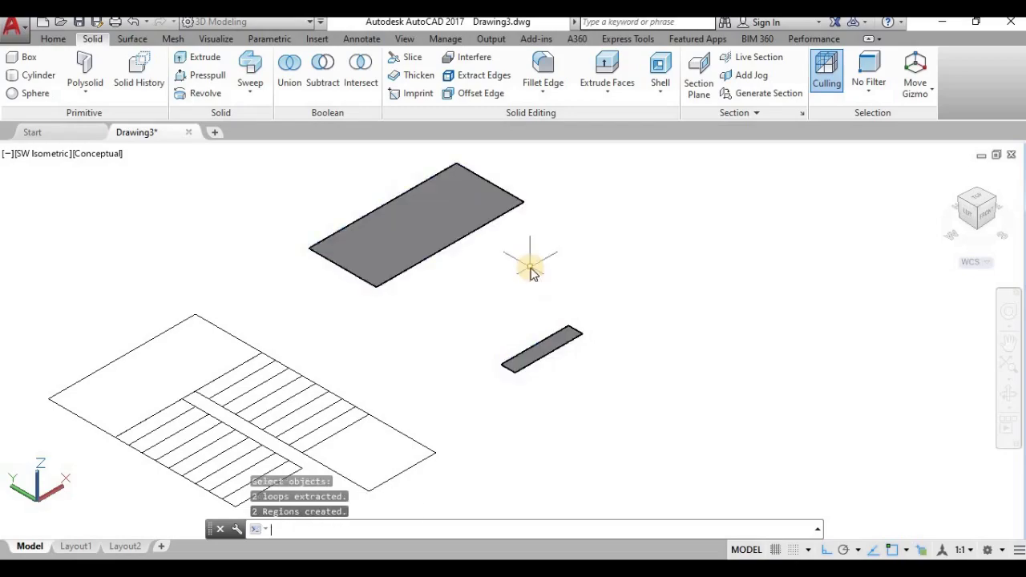
- Extrude the landing region downward by 150 into a solid slab
scroll(421, 269, up, 2)
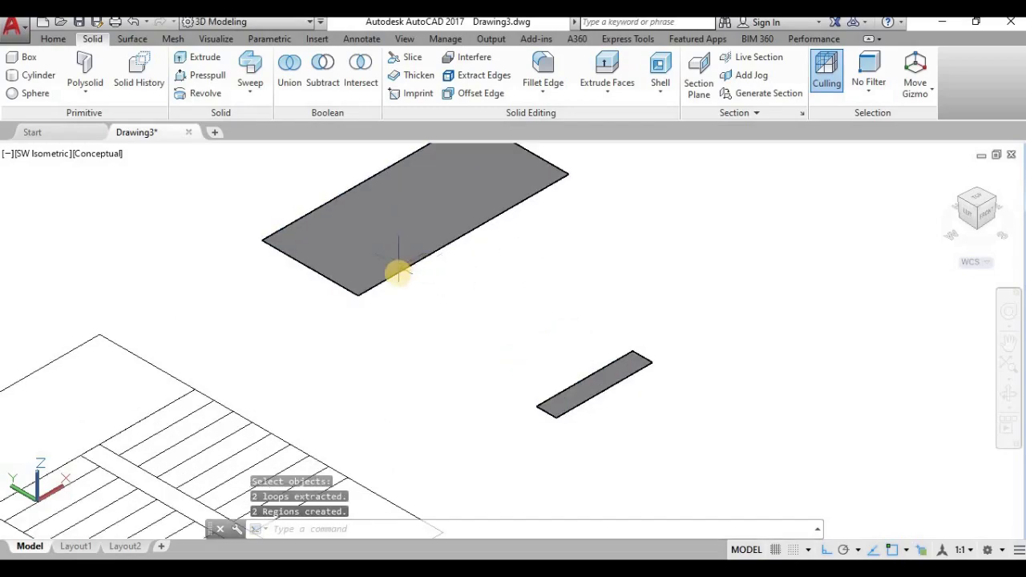
scroll(398, 269, down, 2)
scroll(417, 289, up, 4)
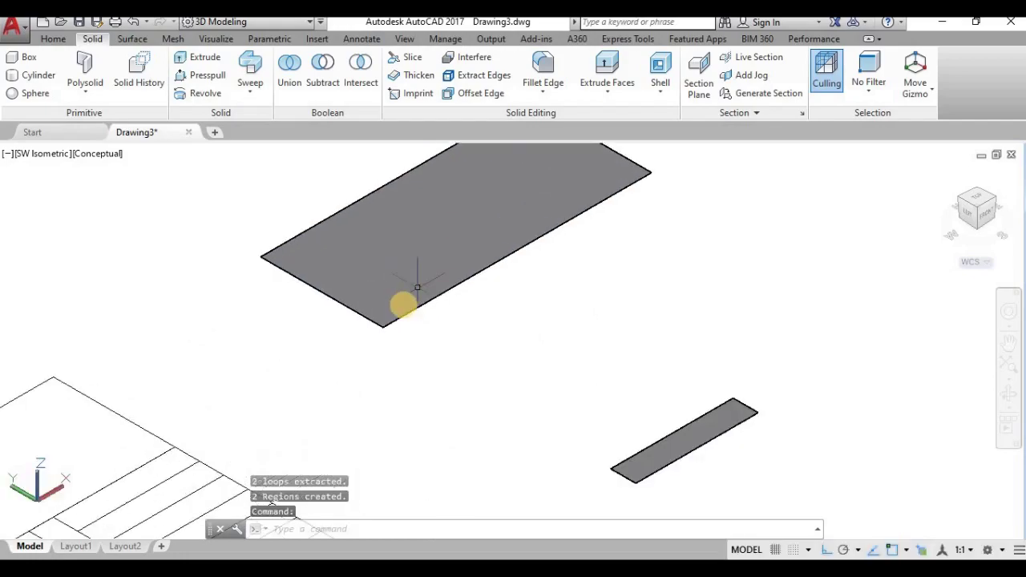
scroll(403, 300, down, 2)
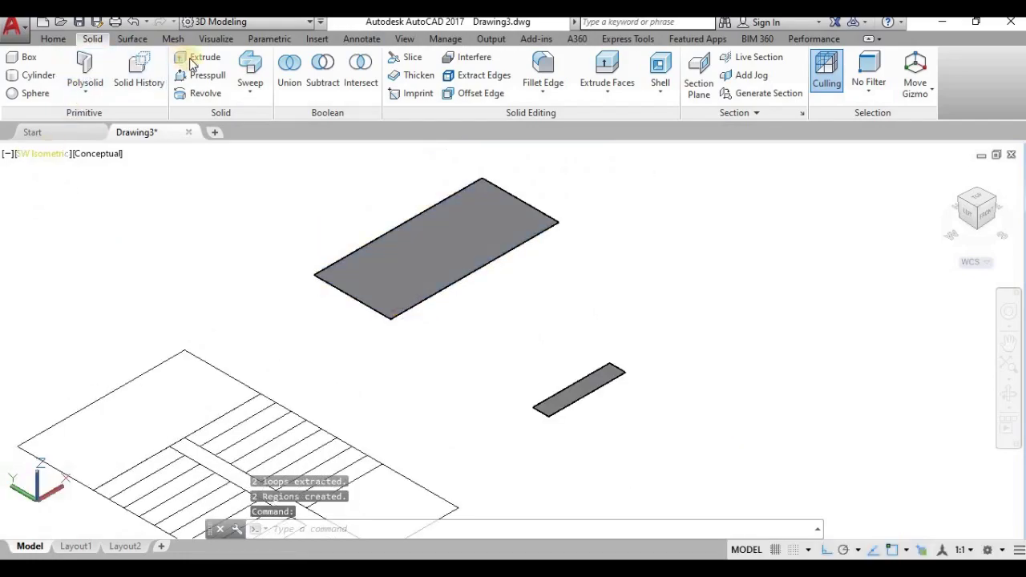
click(366, 295)
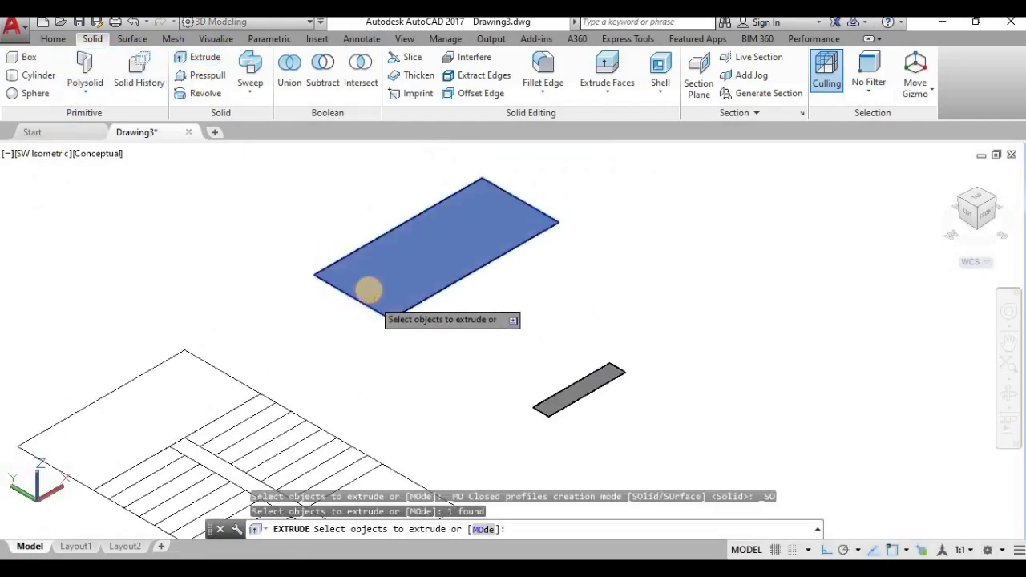
key(Return)
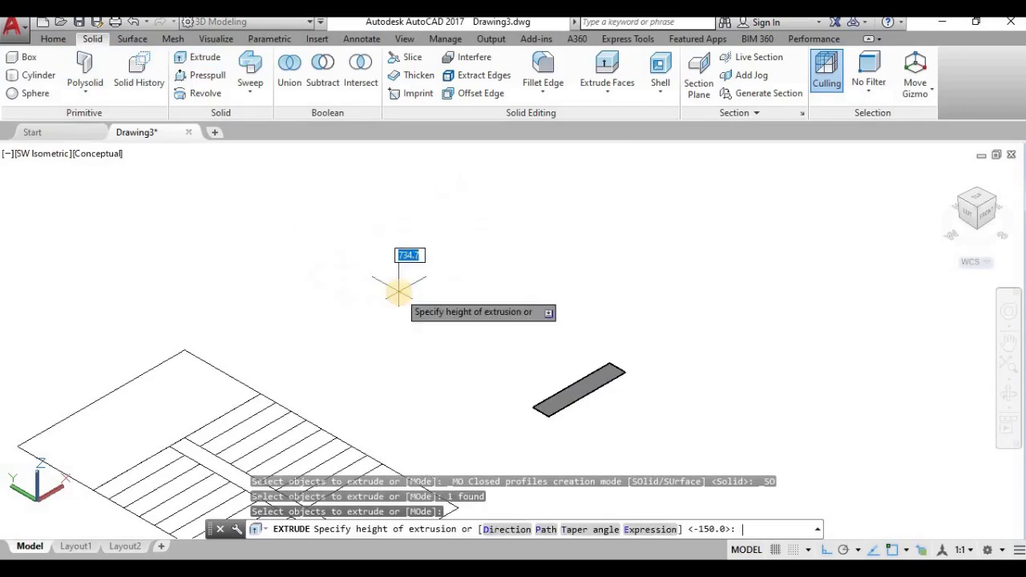
text(150)
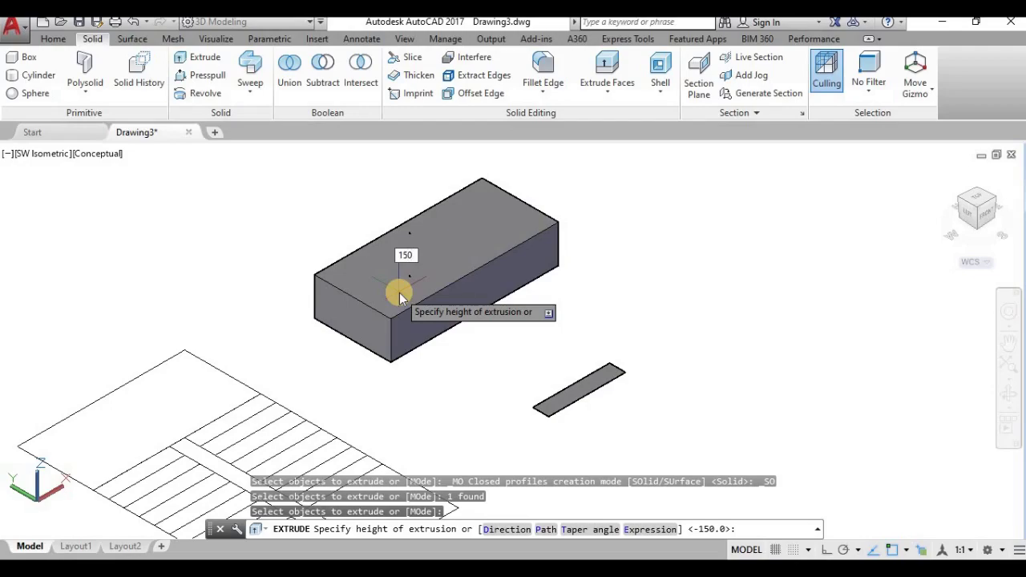
key(Return)
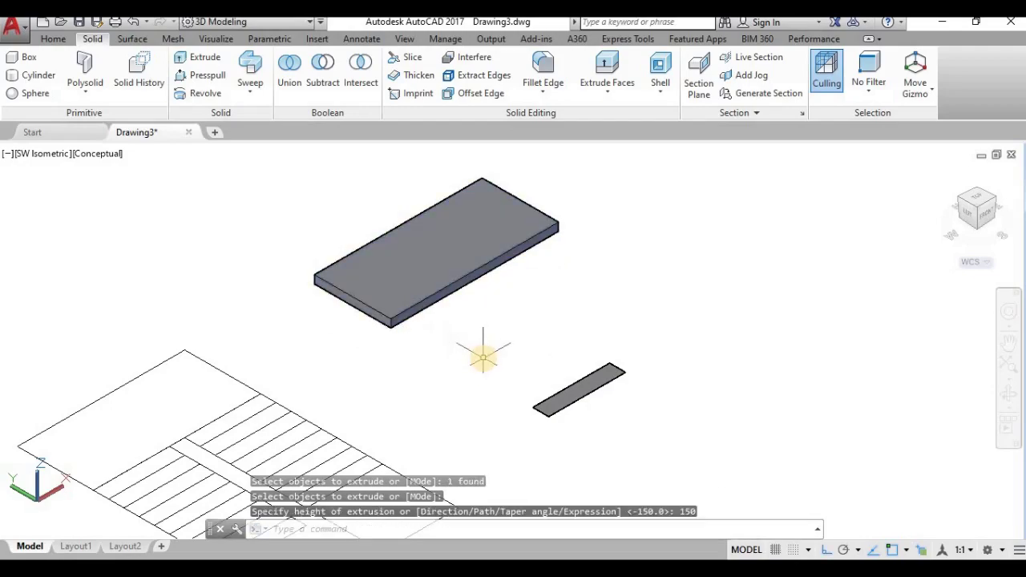
- Extrude the small step region upward by 150 into a solid block
key(Return)
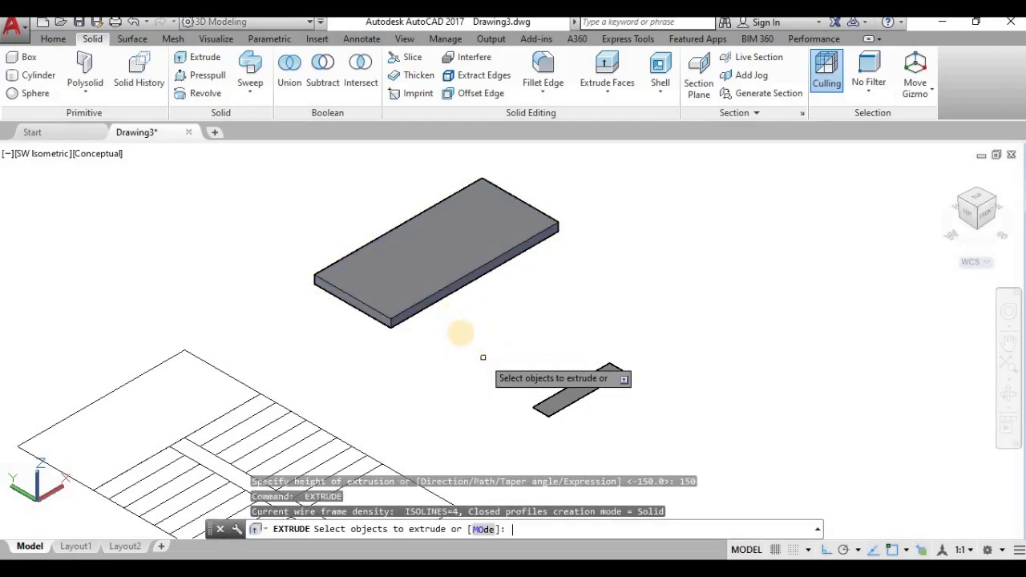
click(553, 406)
key(Return)
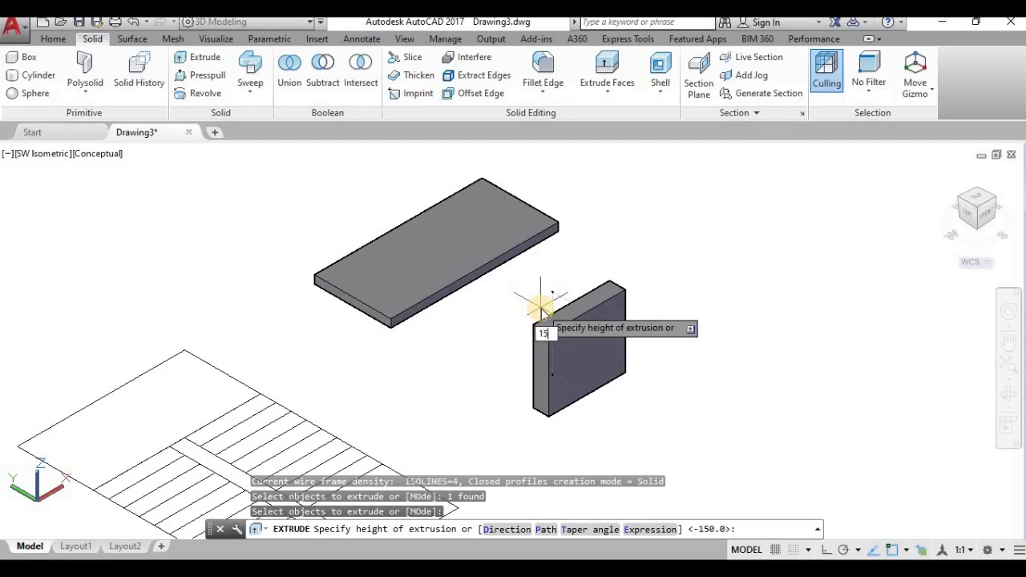
text(150)
key(Return)
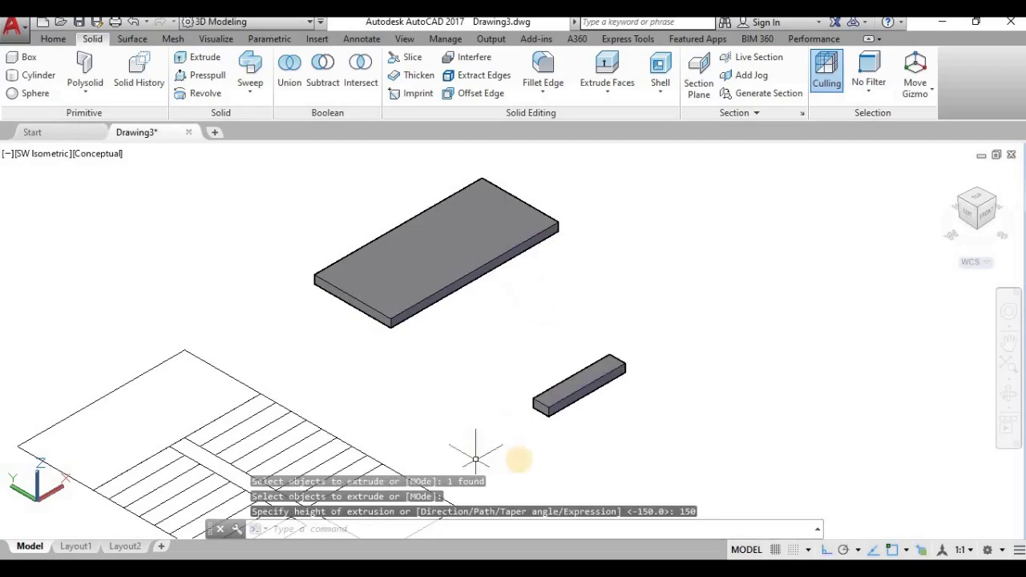
scroll(538, 399, up, 4)
scroll(538, 395, down, 2)
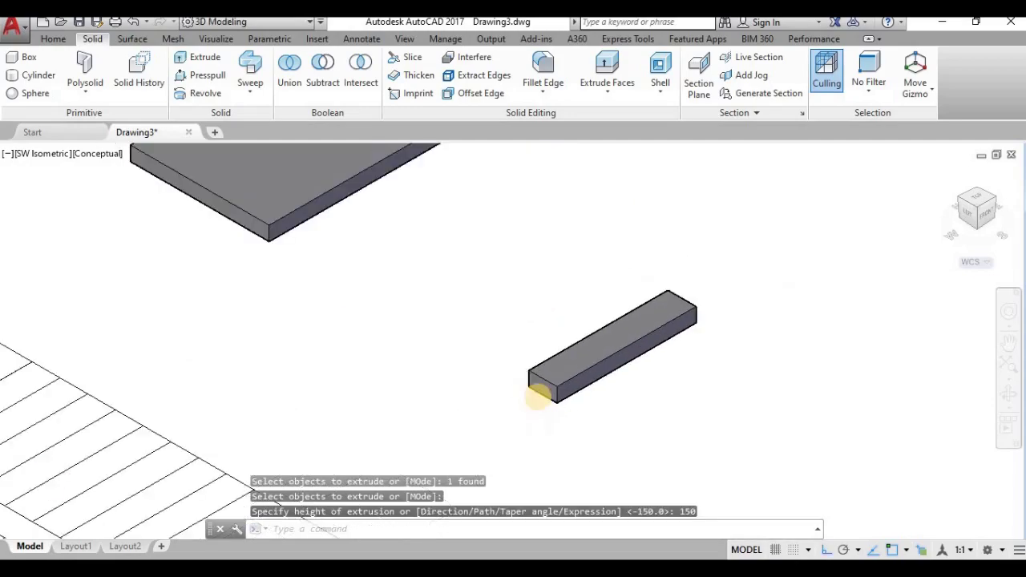
scroll(545, 400, up, 1)
click(556, 396)
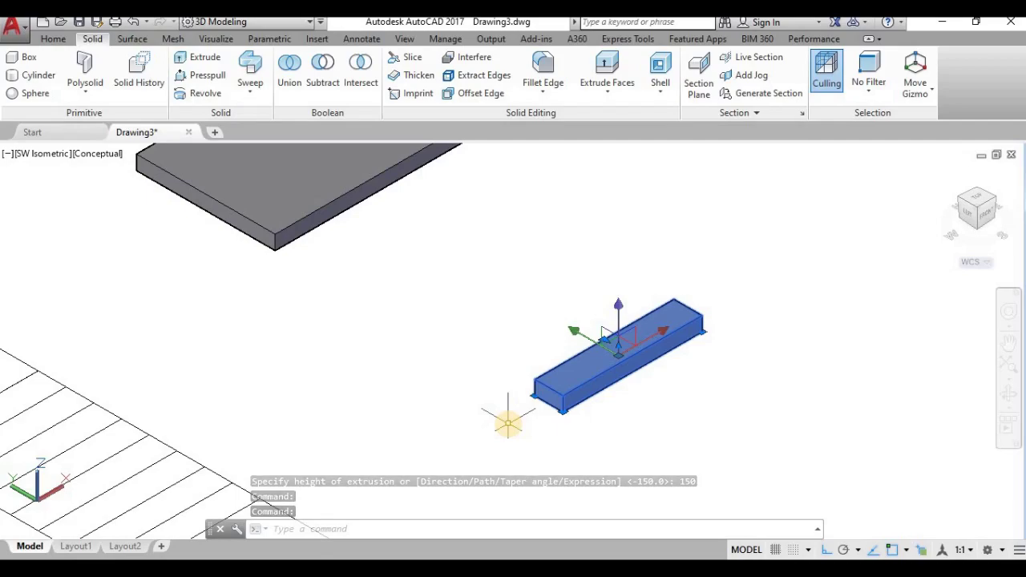
scroll(531, 370, up, 1)
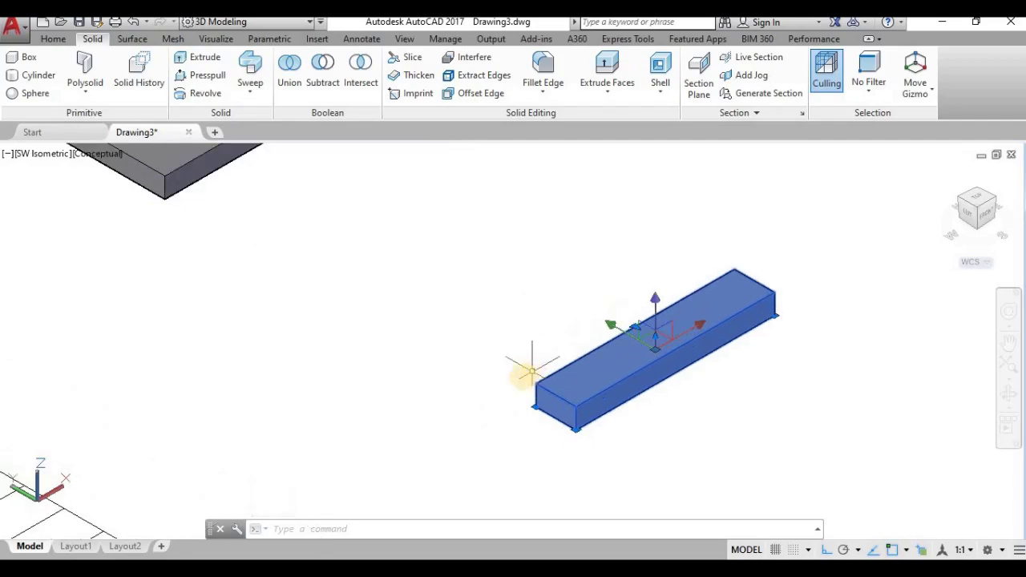
text(o)
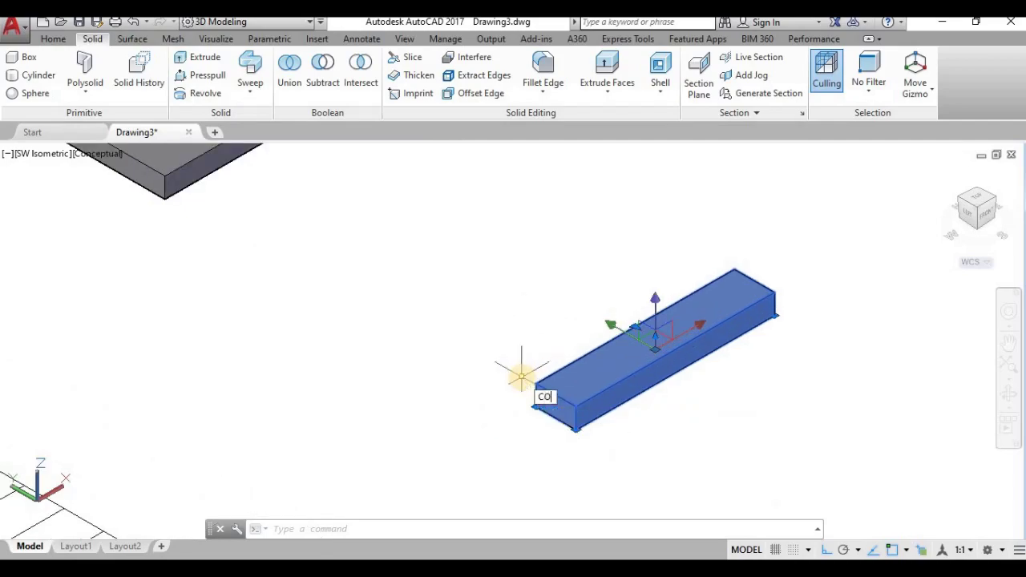
key(Return)
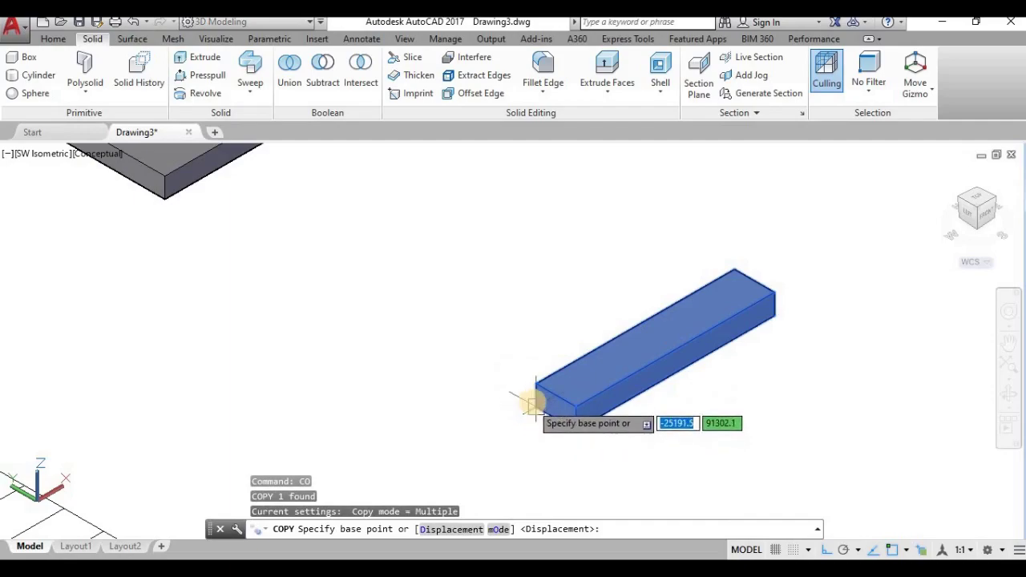
click(531, 409)
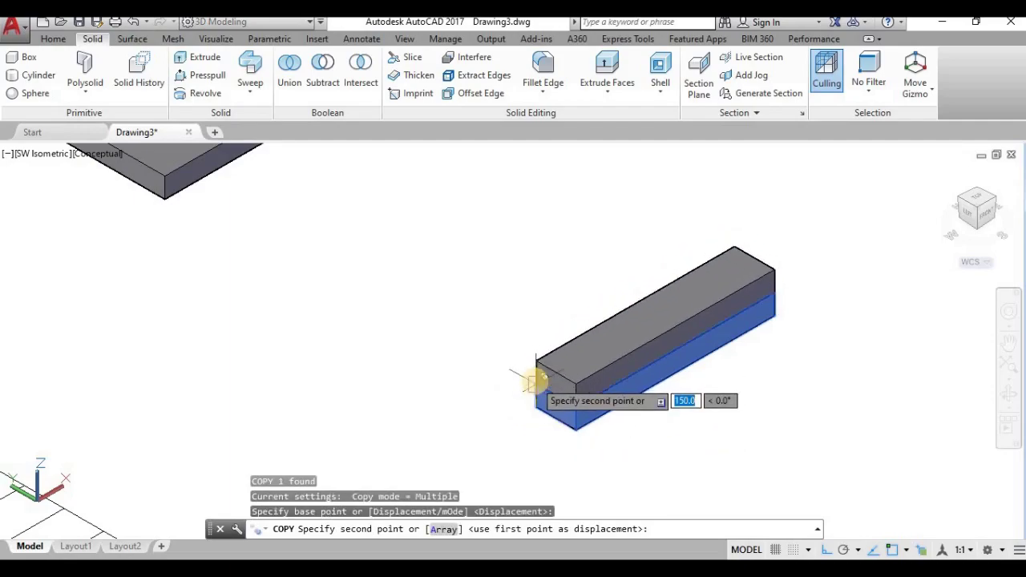
key(Escape)
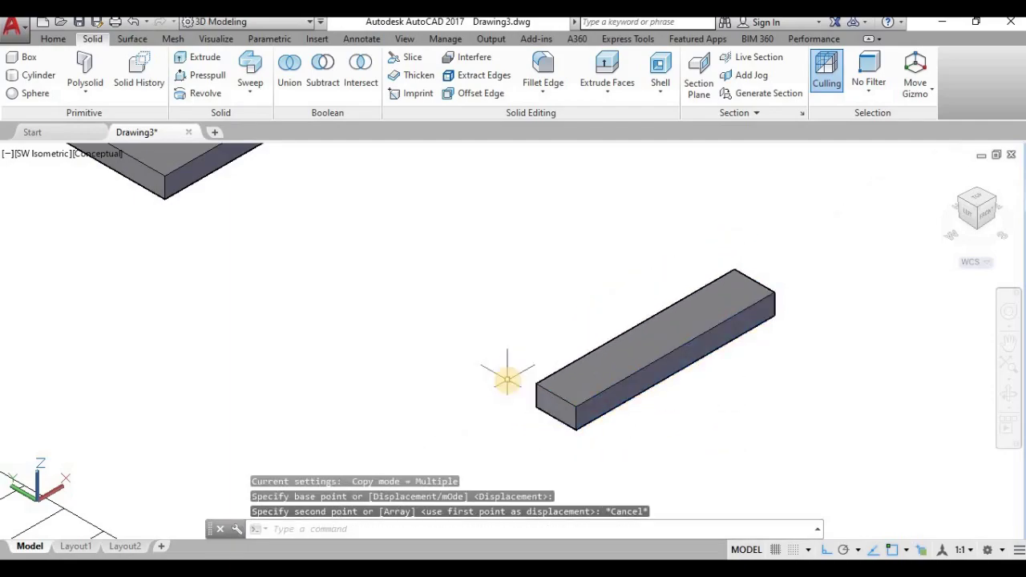
- Copy the step block eight times by its lower front corner, placing each copy on the previous step's upper back corner to form a nine-step flight
text(co)
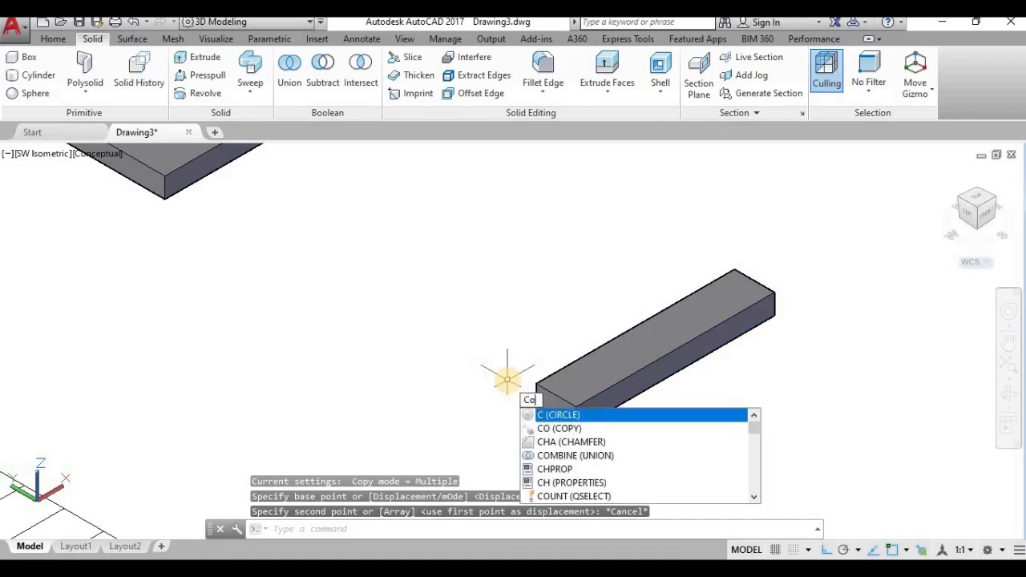
key(Return)
click(544, 389)
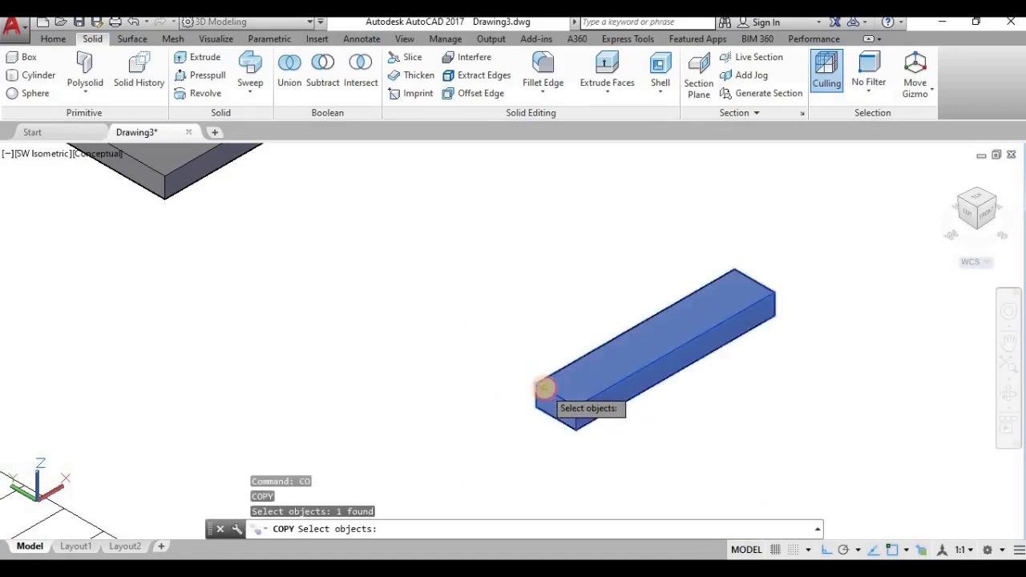
key(Return)
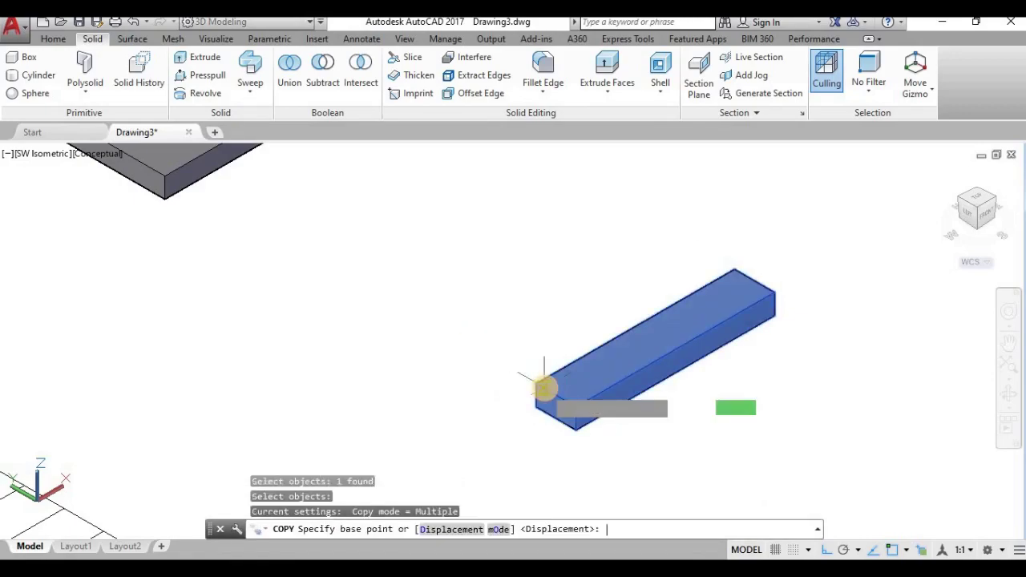
click(574, 429)
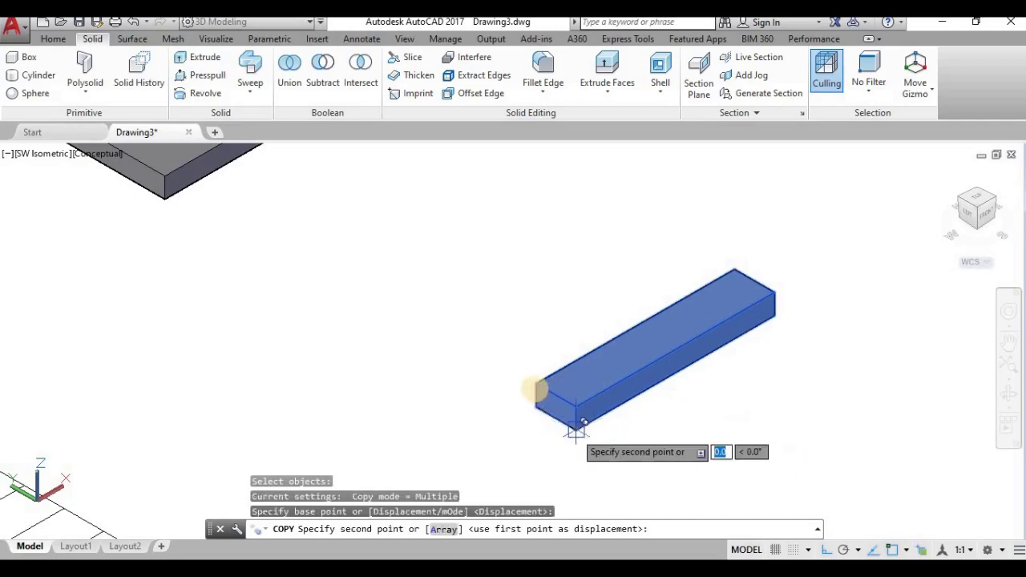
click(534, 382)
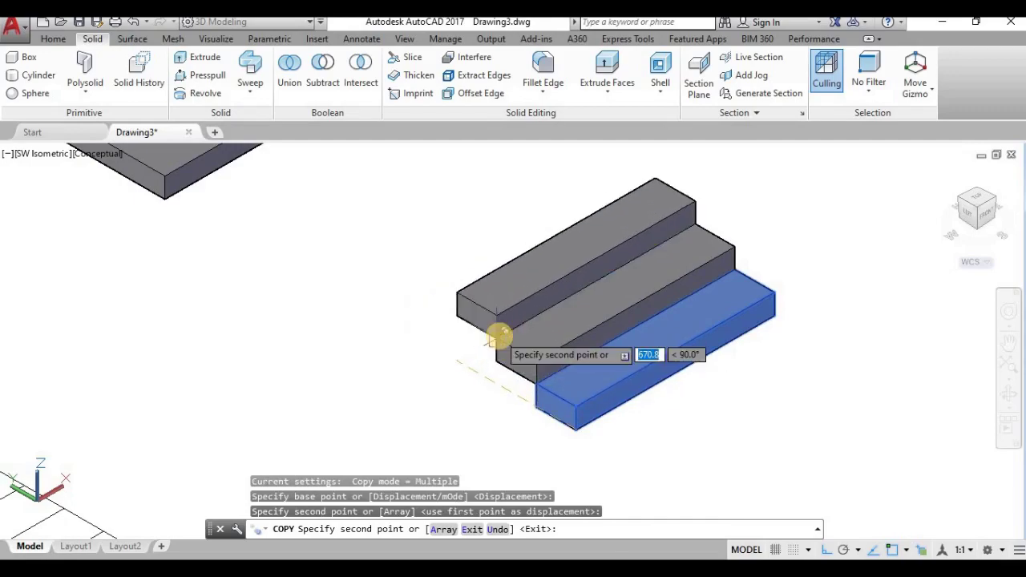
click(496, 337)
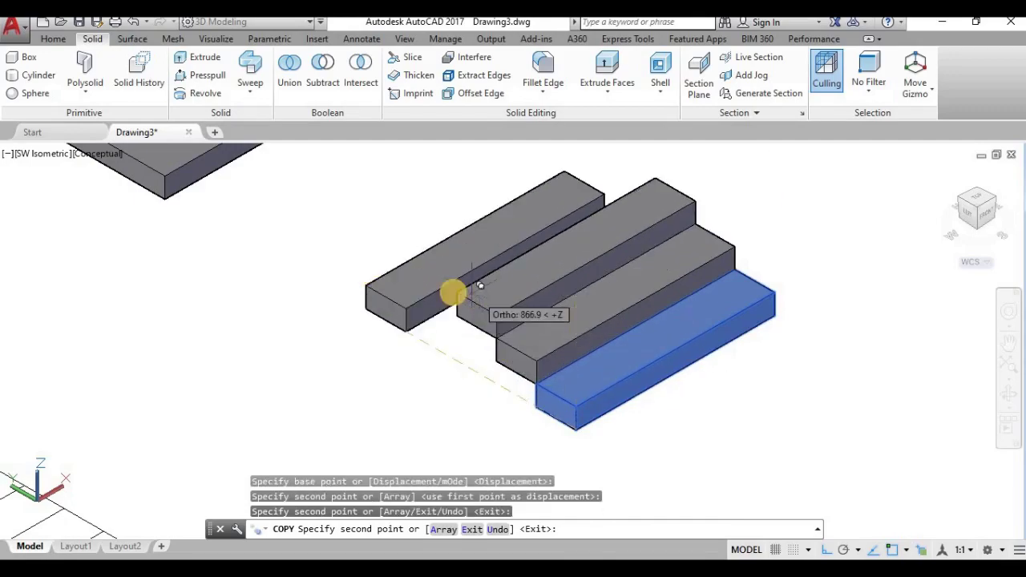
click(453, 294)
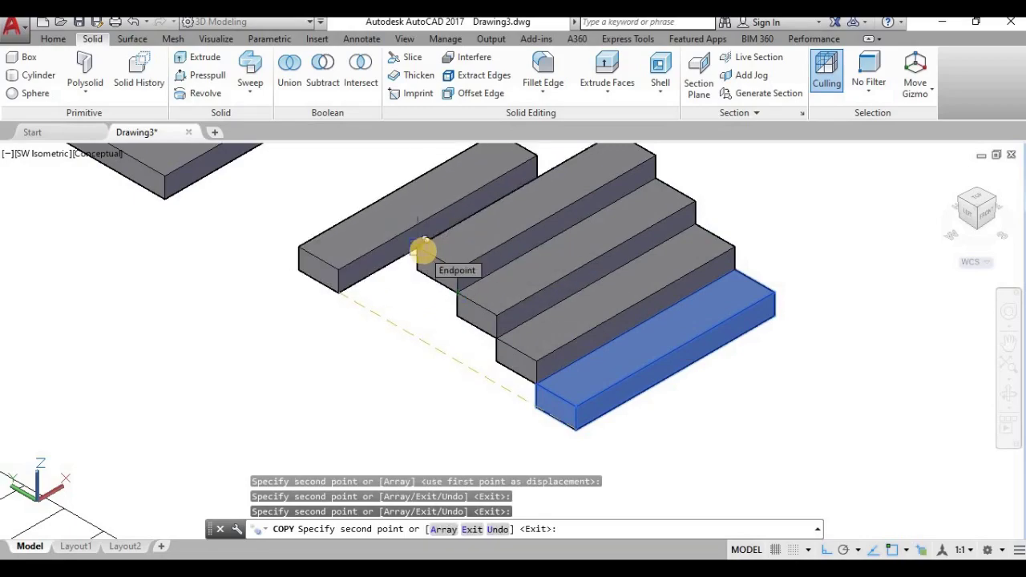
click(423, 251)
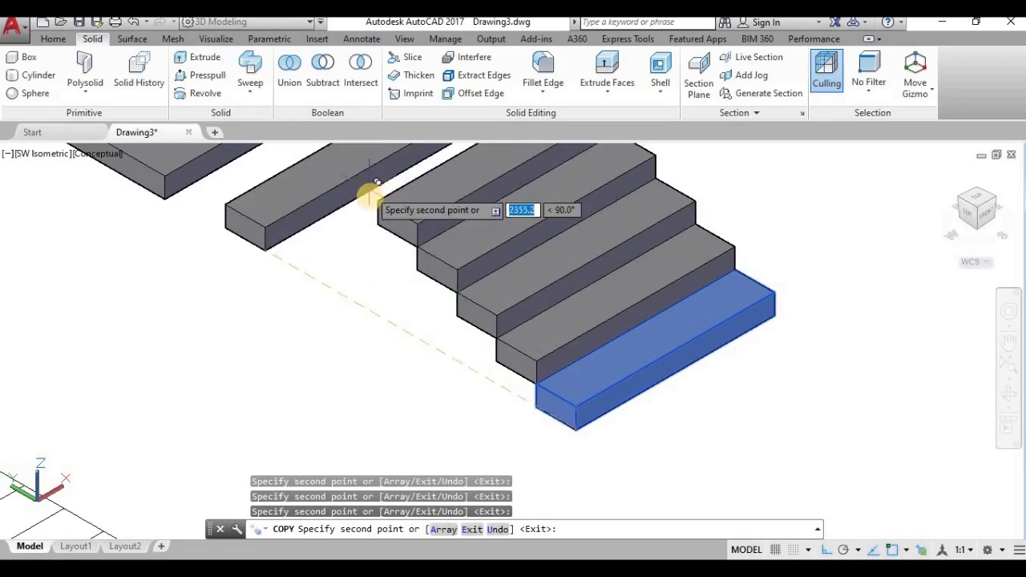
scroll(428, 222, down, 3)
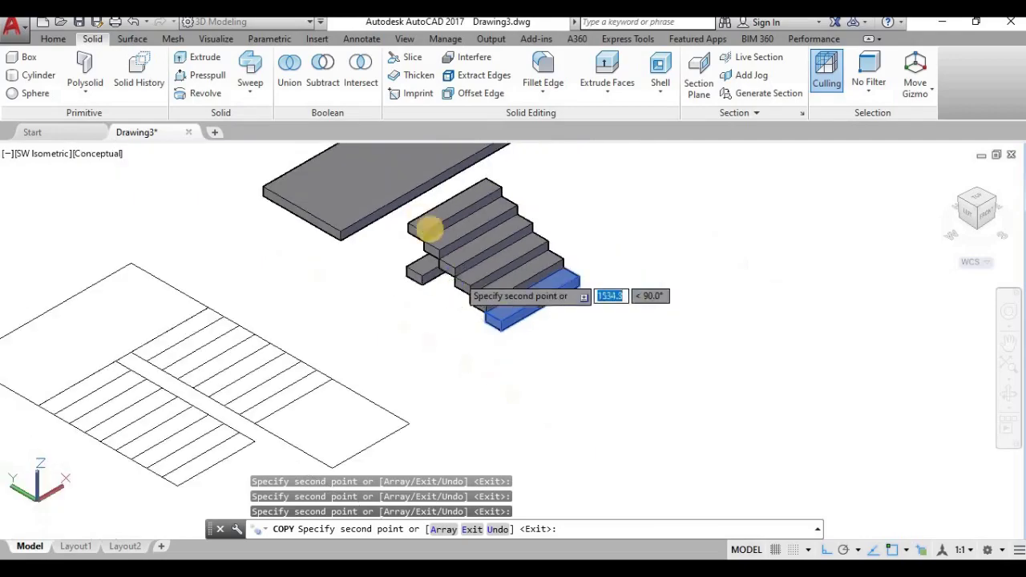
scroll(412, 214, up, 4)
scroll(401, 233, down, 1)
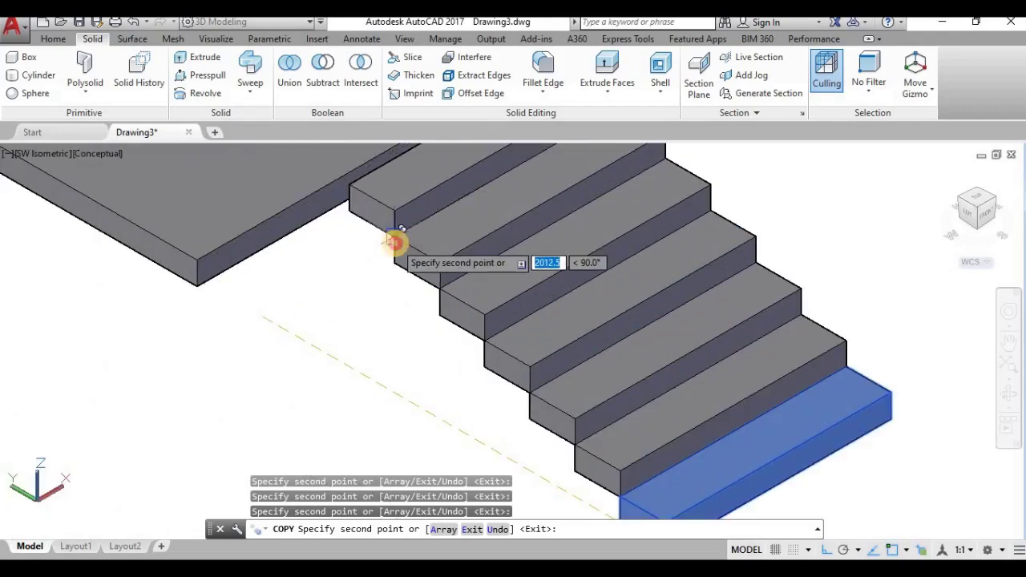
scroll(433, 296, down, 4)
scroll(449, 295, up, 6)
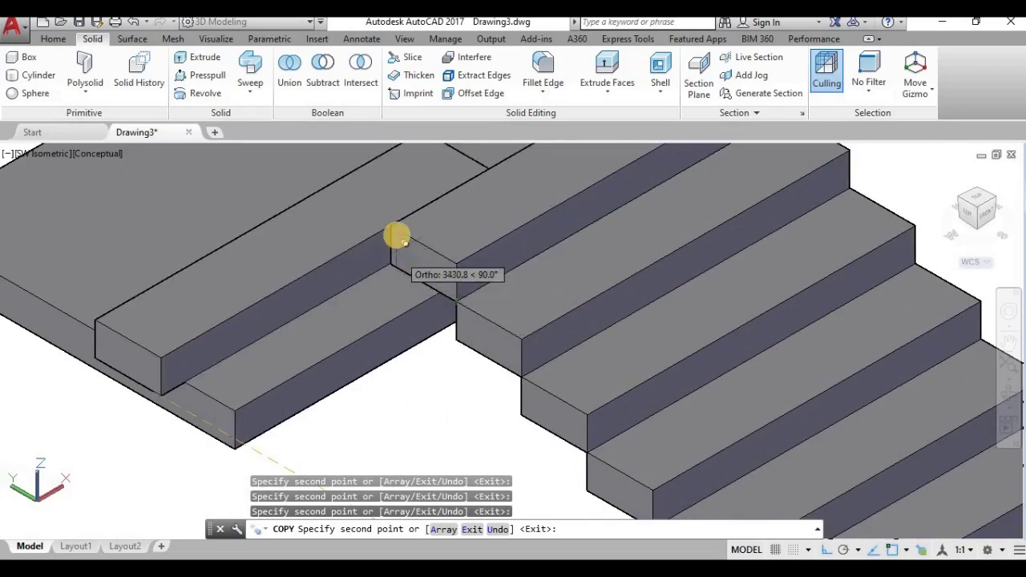
scroll(396, 226, down, 4)
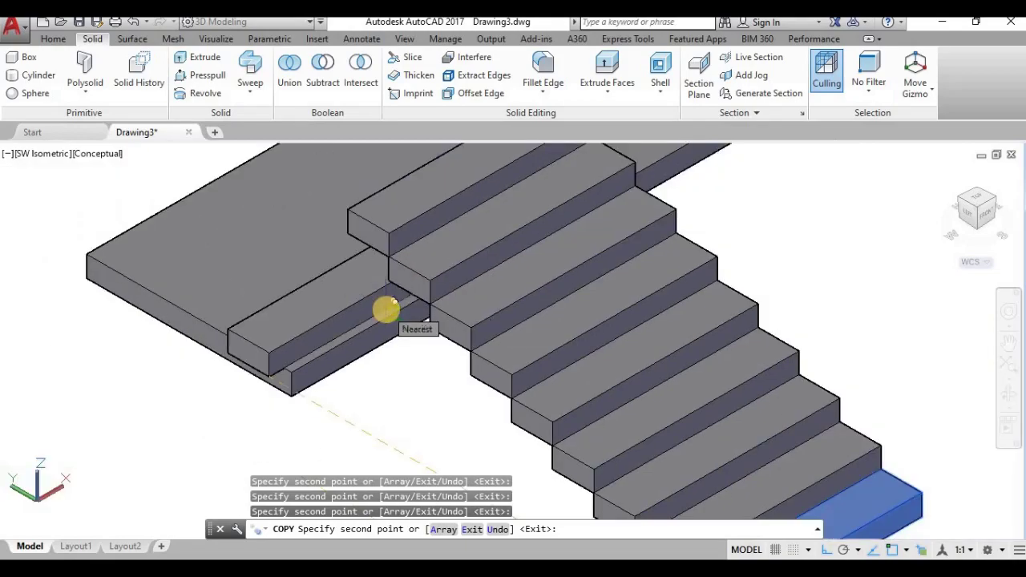
key(Escape)
- Move the landing slab so its lower near corner meets the upper back corner of the topmost step
click(374, 315)
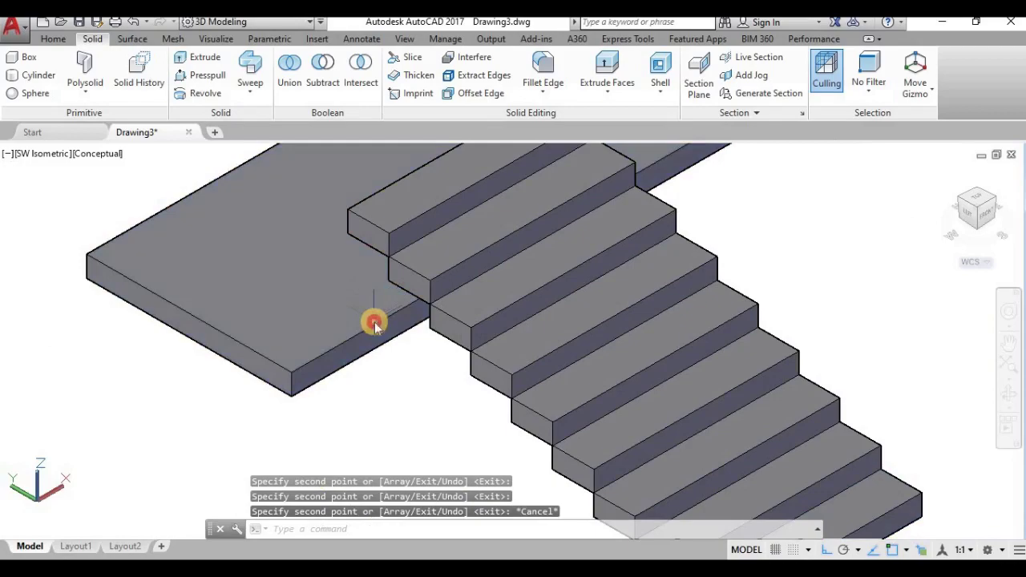
key(Return)
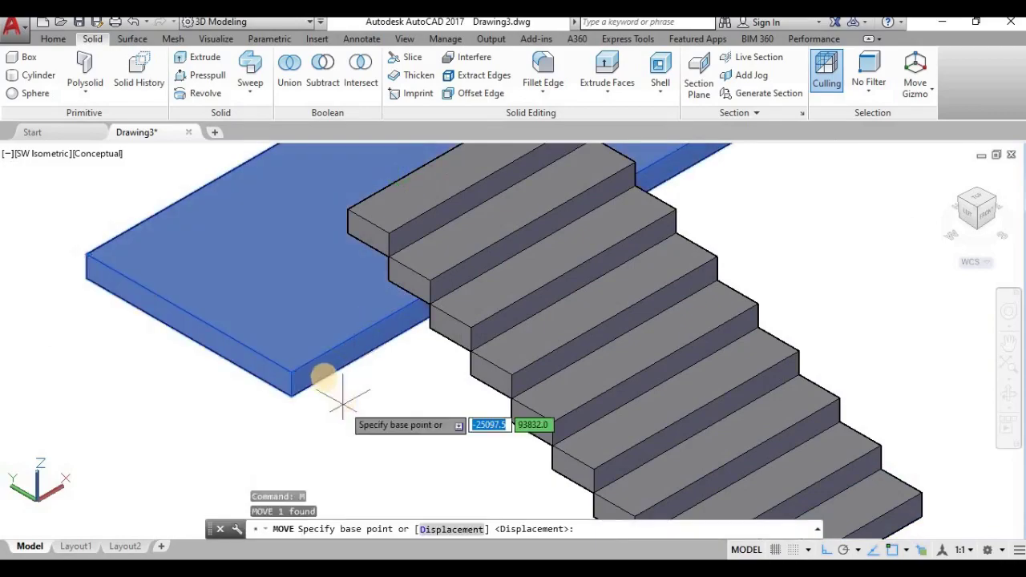
click(288, 393)
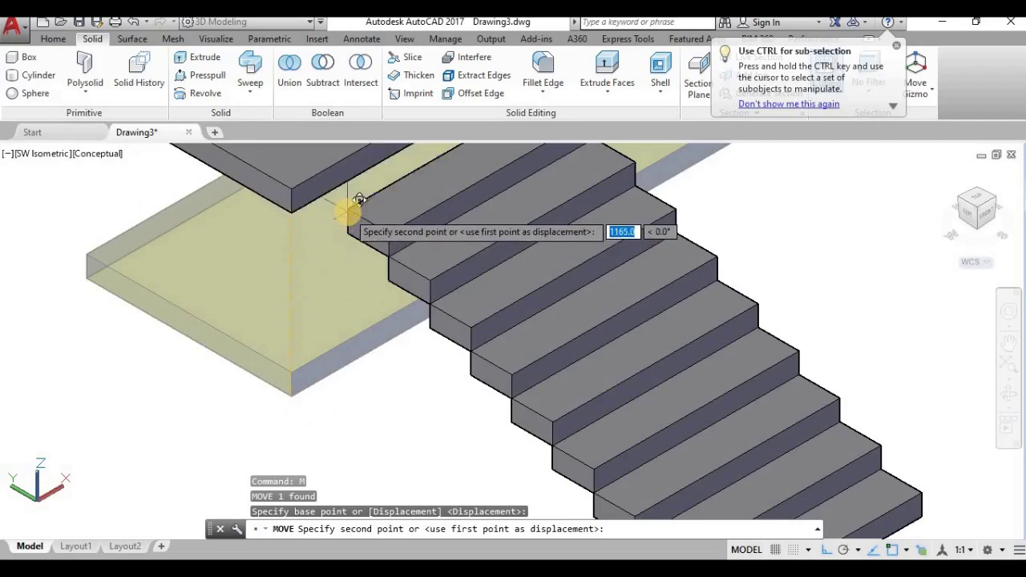
click(349, 212)
- Examine the landing and step flight in profile from the left view, and return to the SW Isometric view
scroll(315, 311, down, 4)
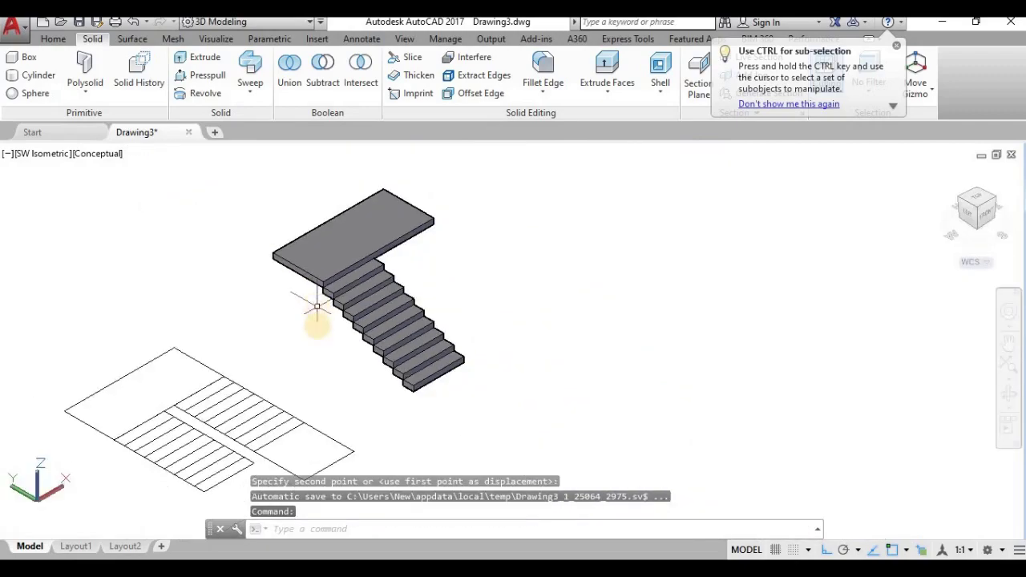
scroll(313, 314, up, 3)
scroll(313, 315, down, 2)
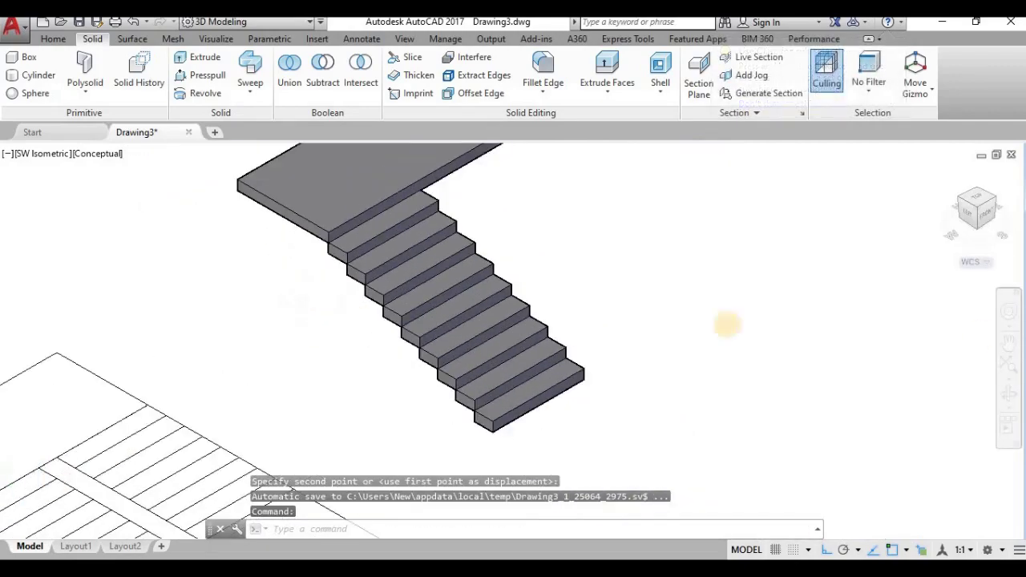
click(970, 222)
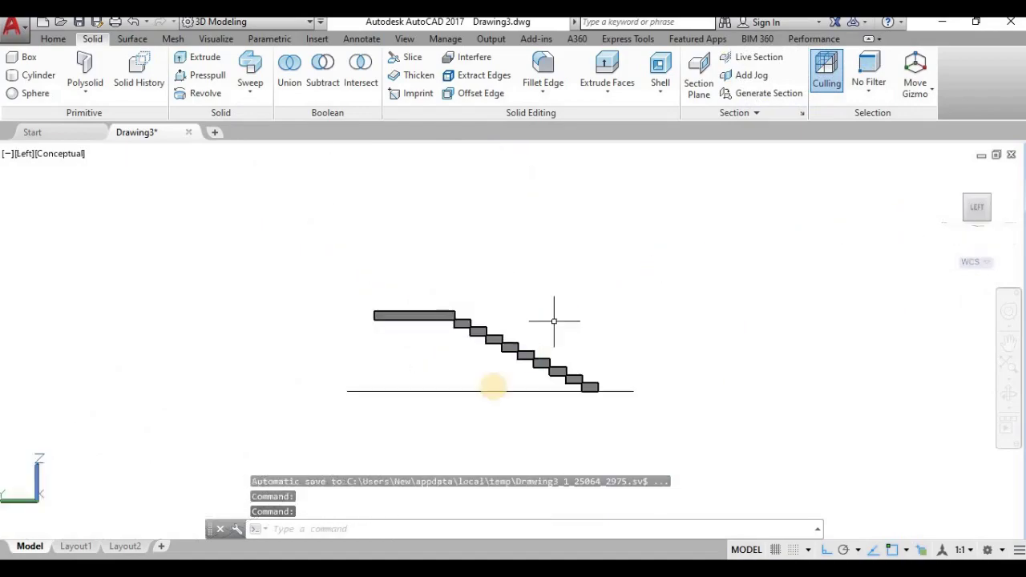
scroll(481, 362, up, 3)
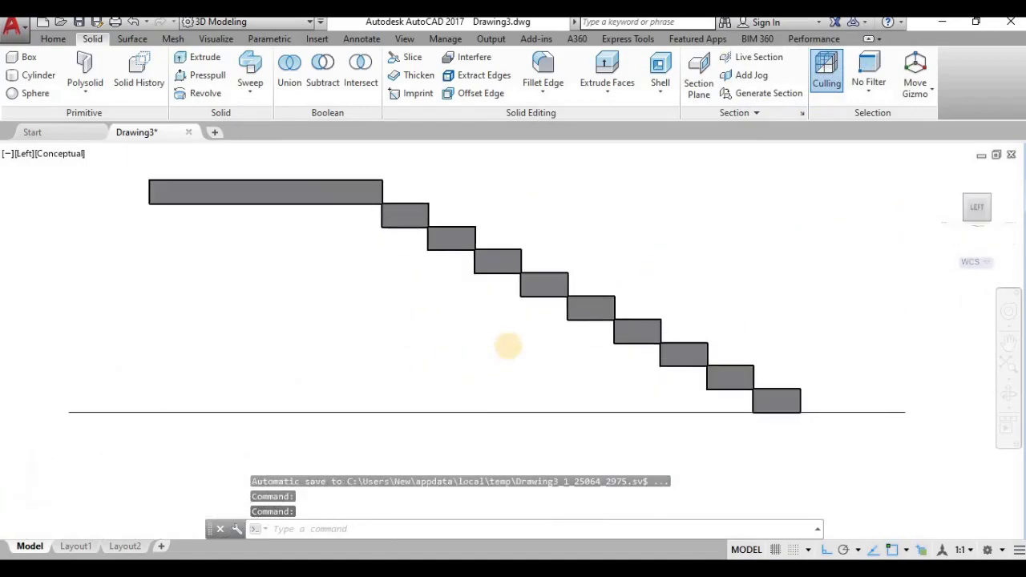
scroll(505, 345, down, 5)
scroll(498, 288, up, 4)
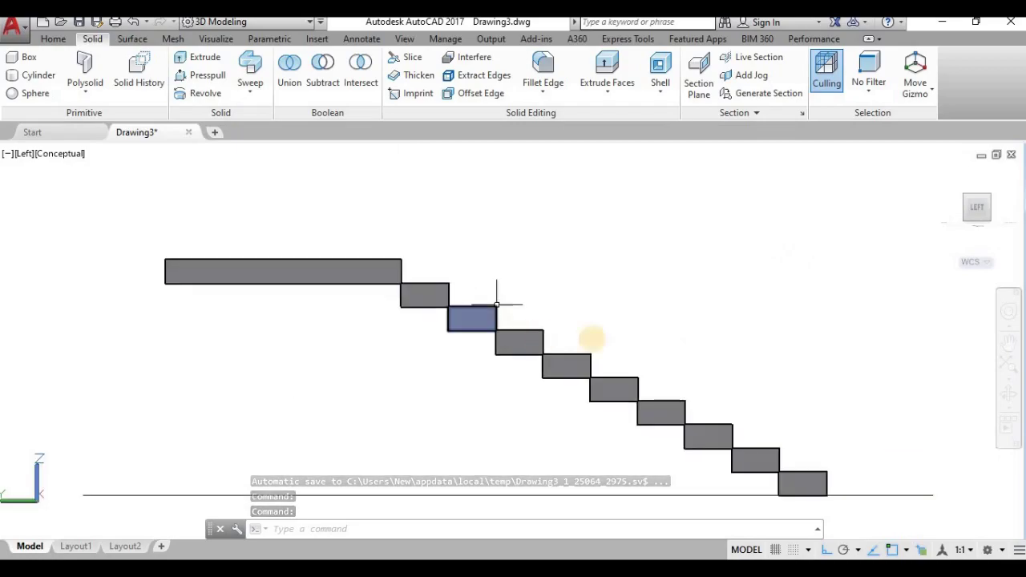
click(964, 217)
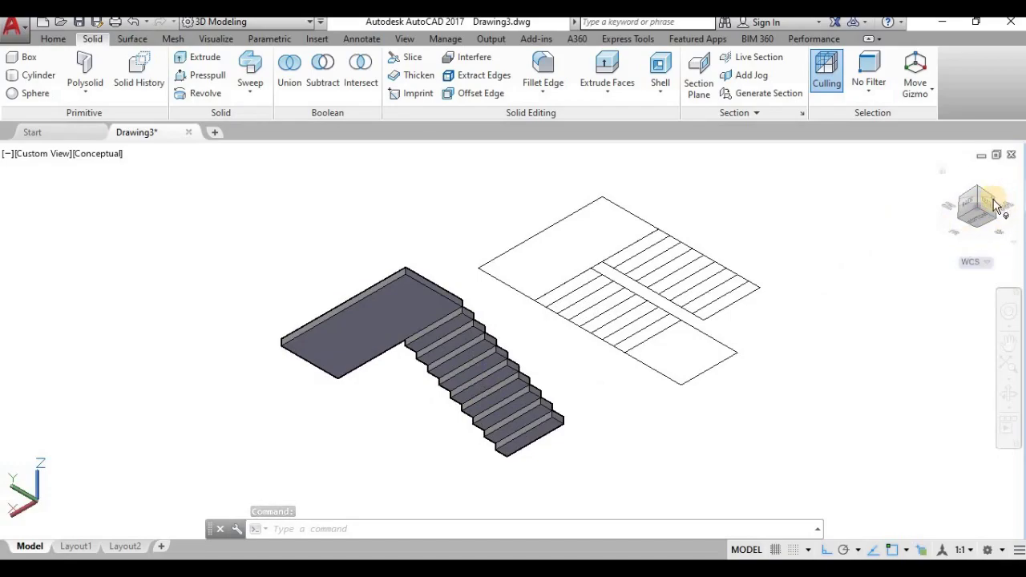
click(994, 206)
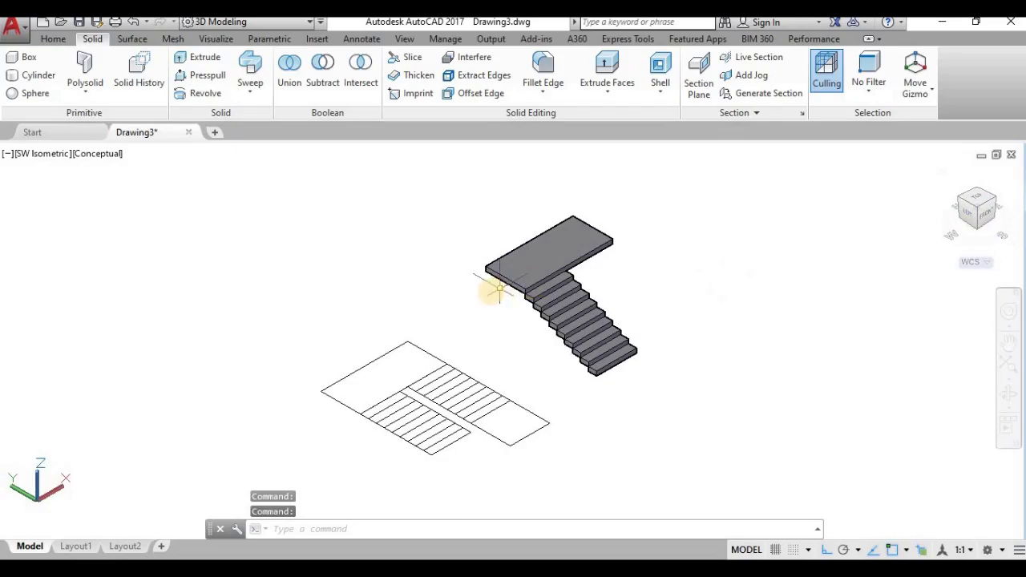
- Examine the exposed side corners of the flight from the landing down to the lowest step
scroll(490, 291, up, 3)
scroll(602, 337, up, 1)
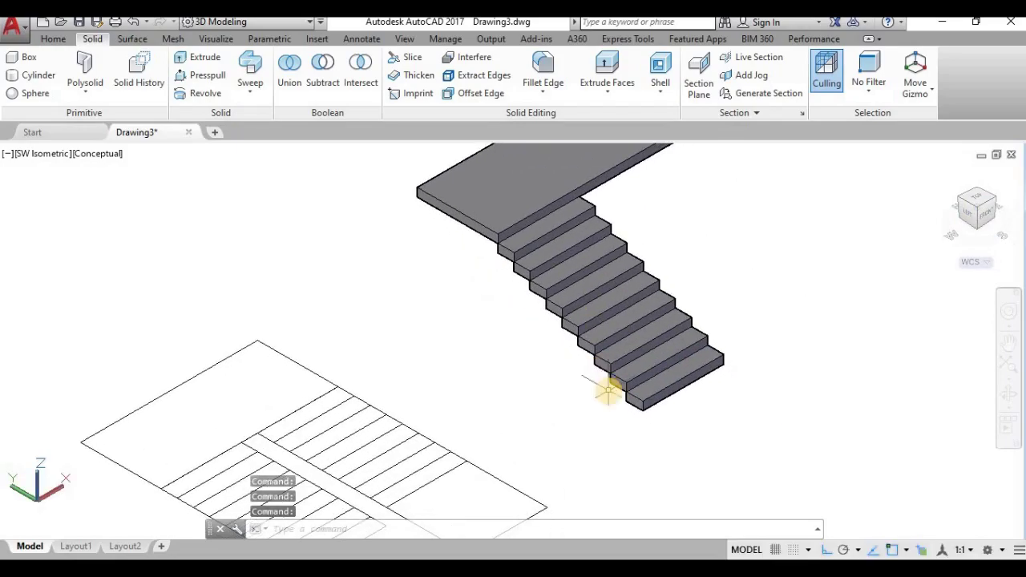
scroll(608, 393, up, 1)
scroll(573, 320, down, 3)
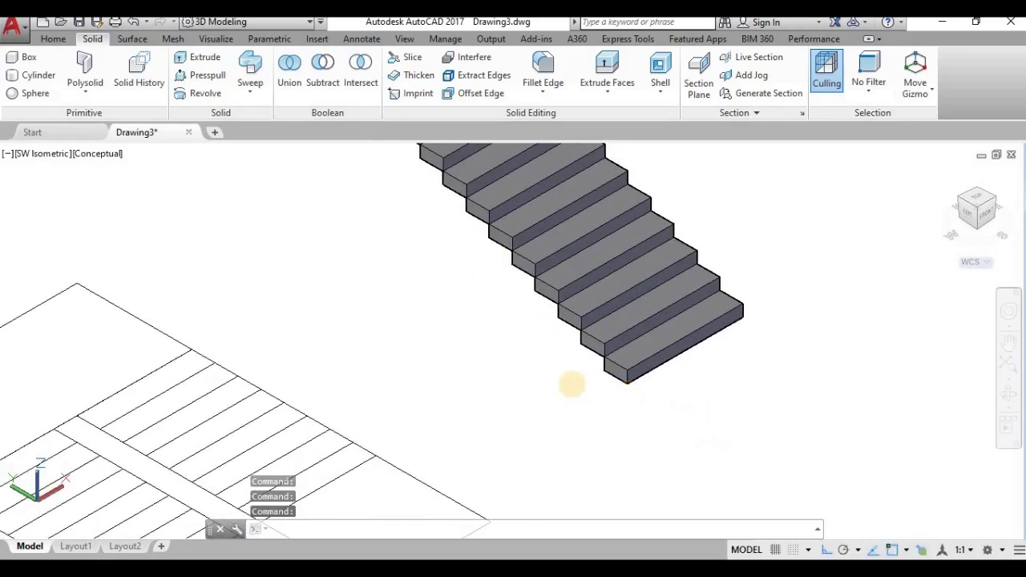
scroll(499, 319, up, 2)
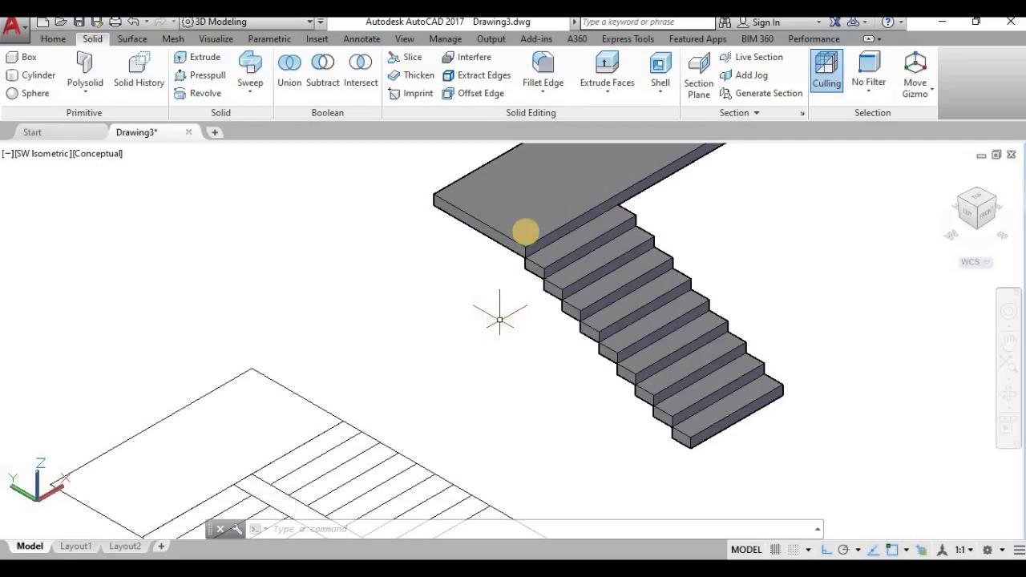
scroll(577, 321, down, 2)
scroll(576, 384, up, 3)
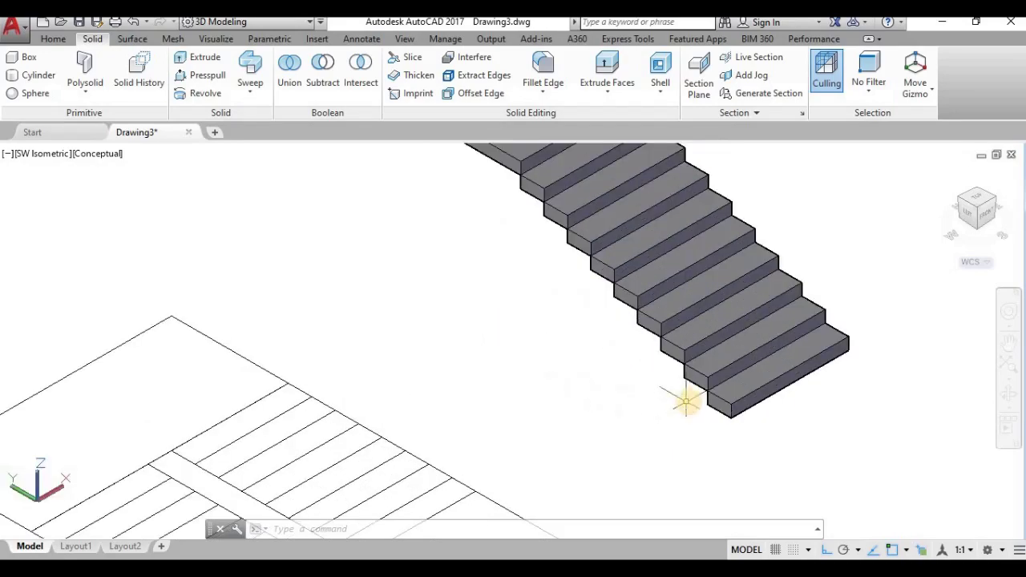
scroll(686, 401, up, 3)
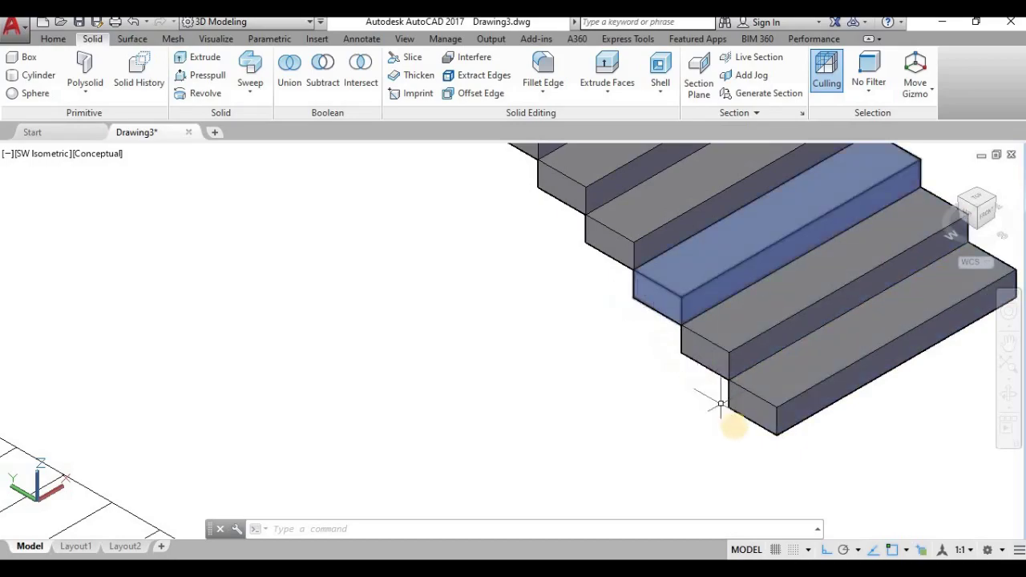
scroll(656, 335, down, 2)
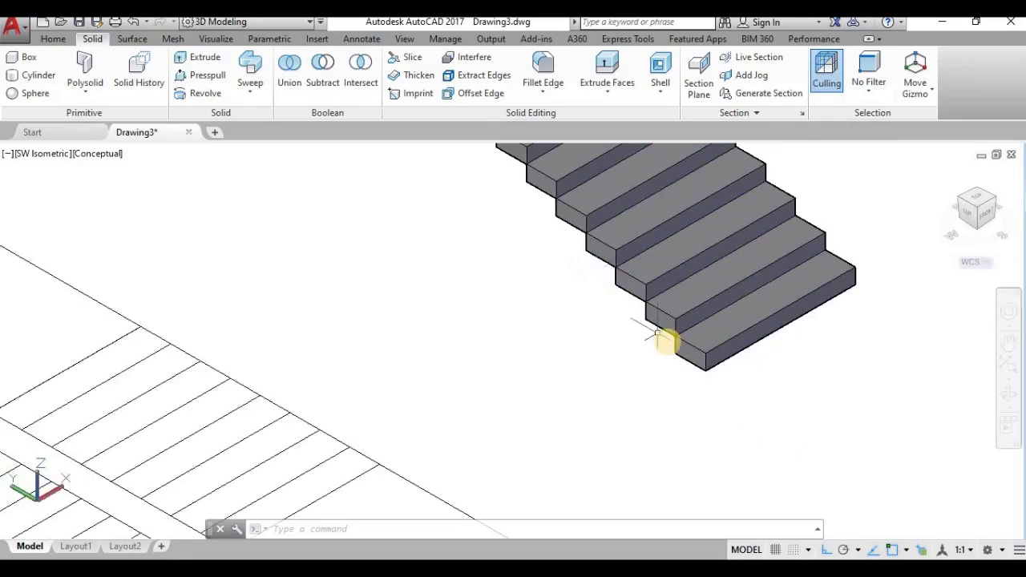
scroll(656, 335, down, 2)
scroll(672, 344, up, 1)
middle_drag(671, 344, 505, 209)
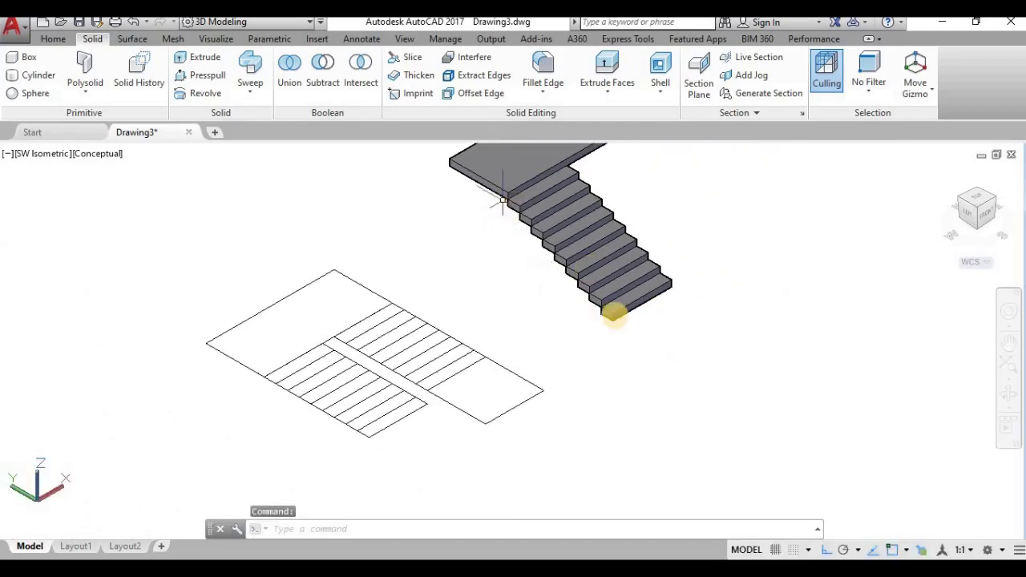
scroll(642, 345, up, 4)
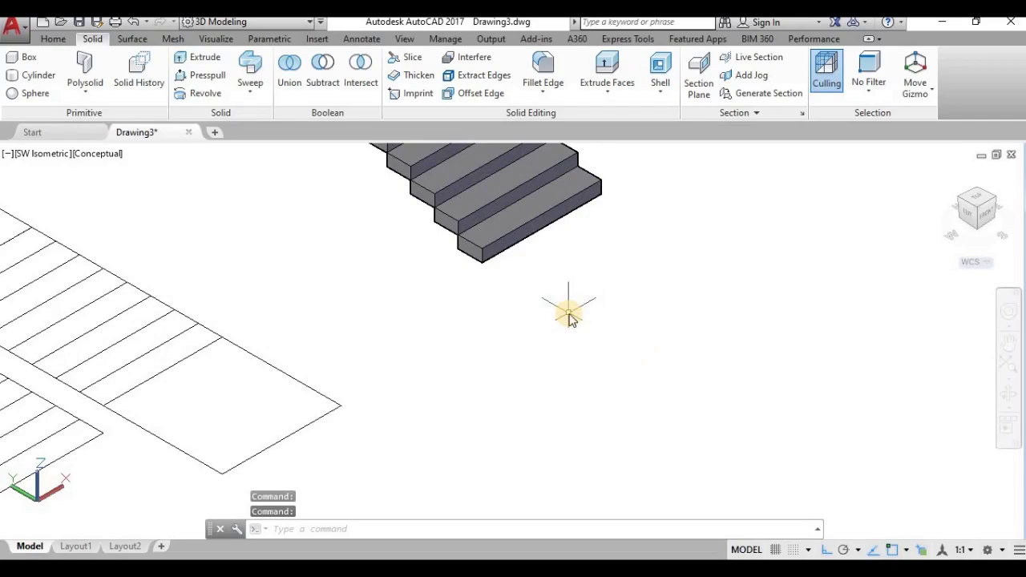
text(d)
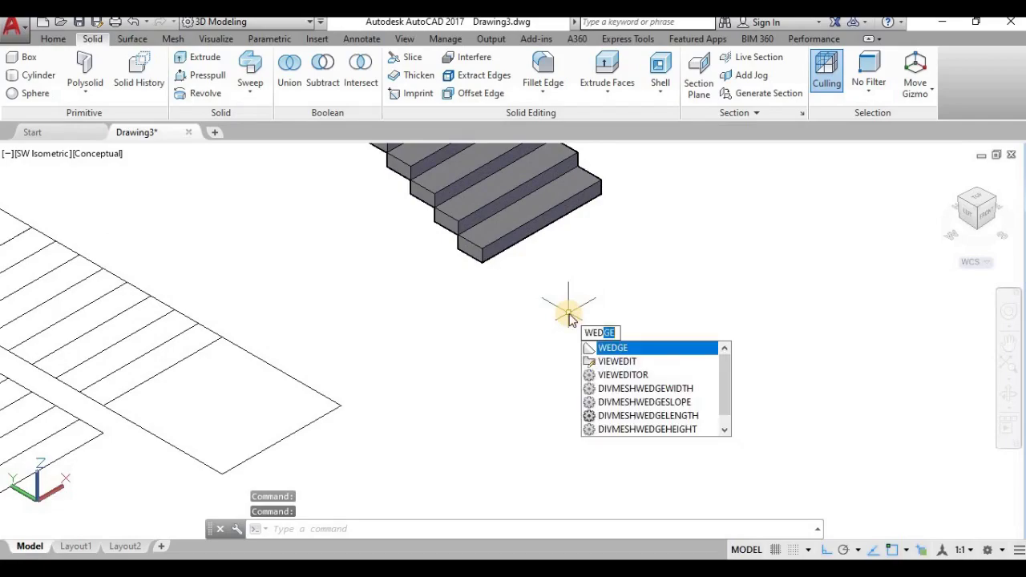
click(605, 348)
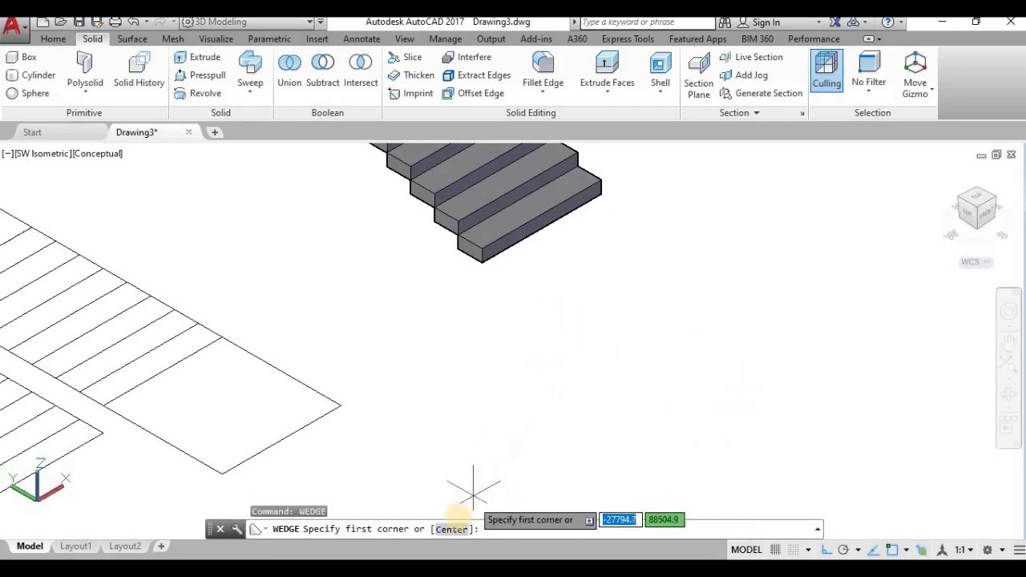
click(602, 353)
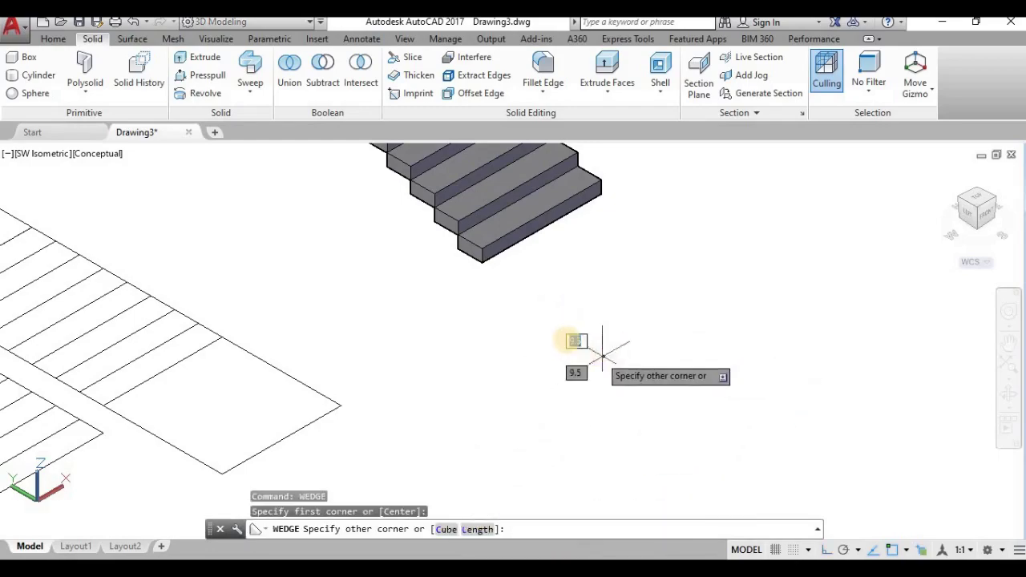
click(478, 529)
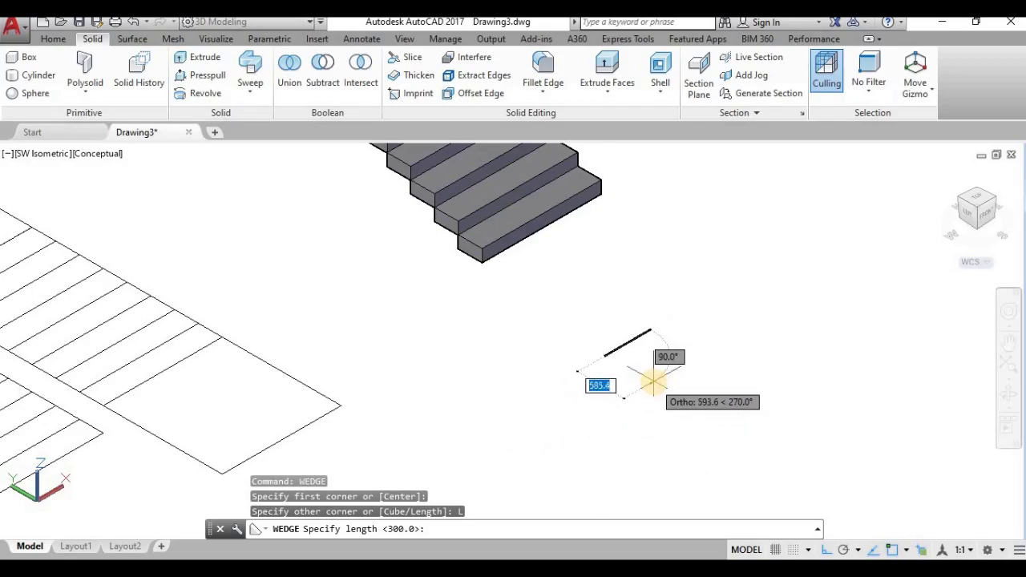
text(300)
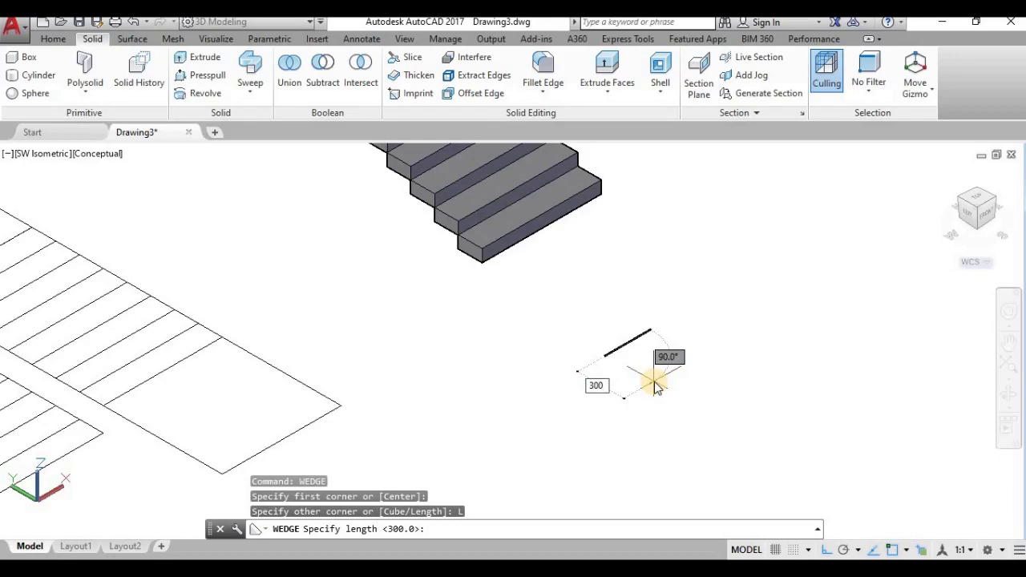
key(Return)
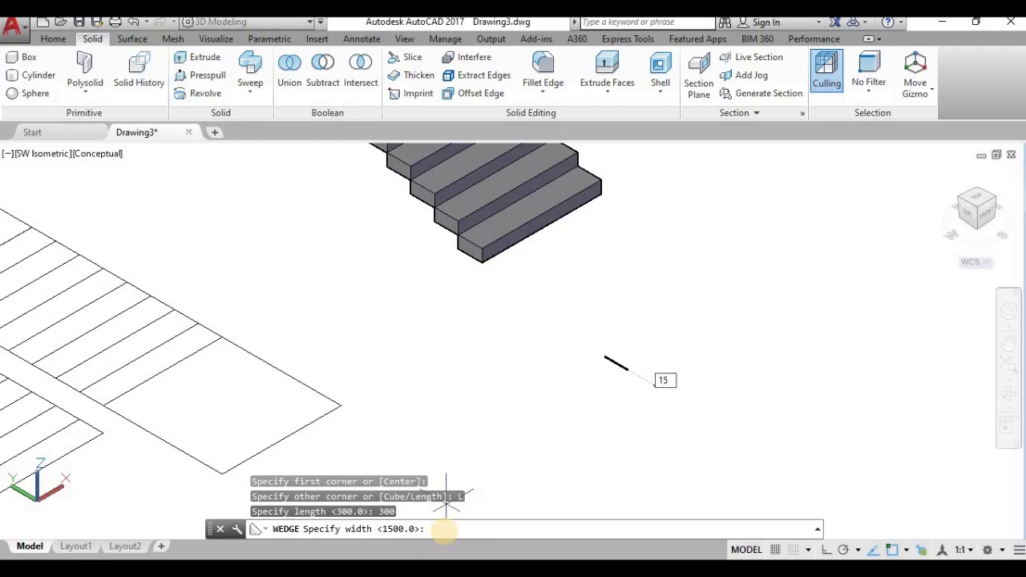
key(Escape)
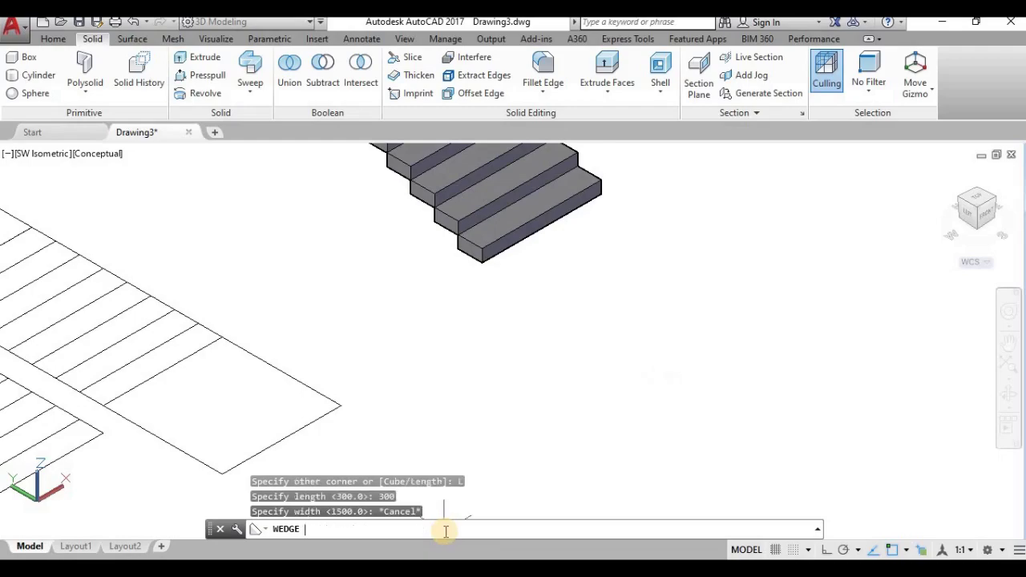
key(Return)
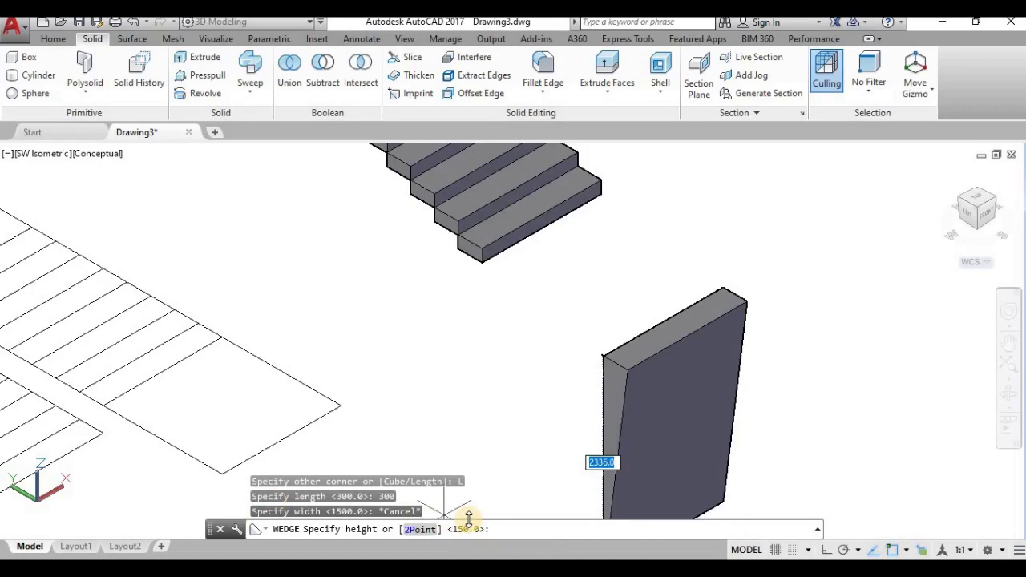
key(Escape)
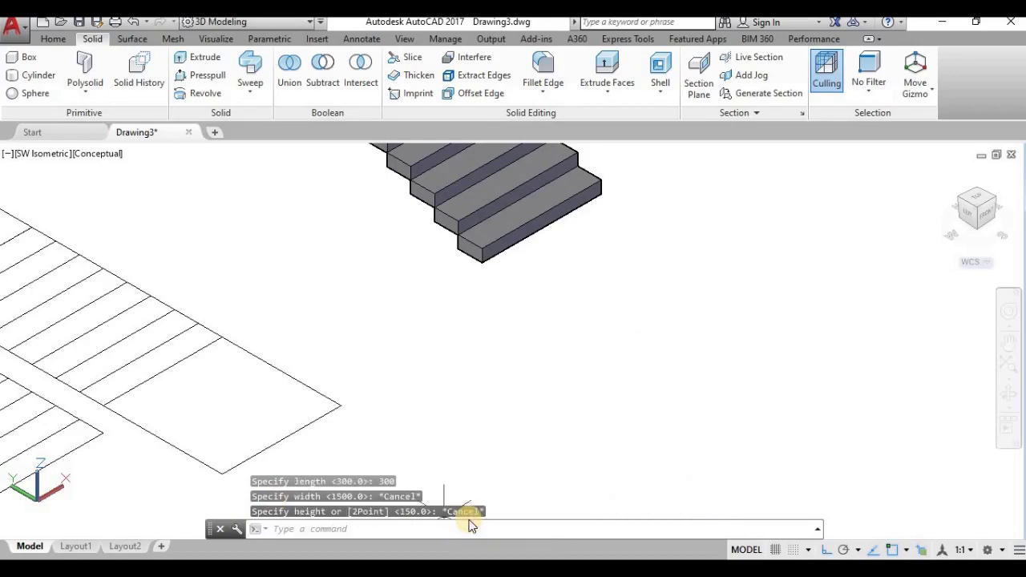
- Create a wedge with length 150, width 1500 and height 300 in the empty space below the lowest step
key(Return)
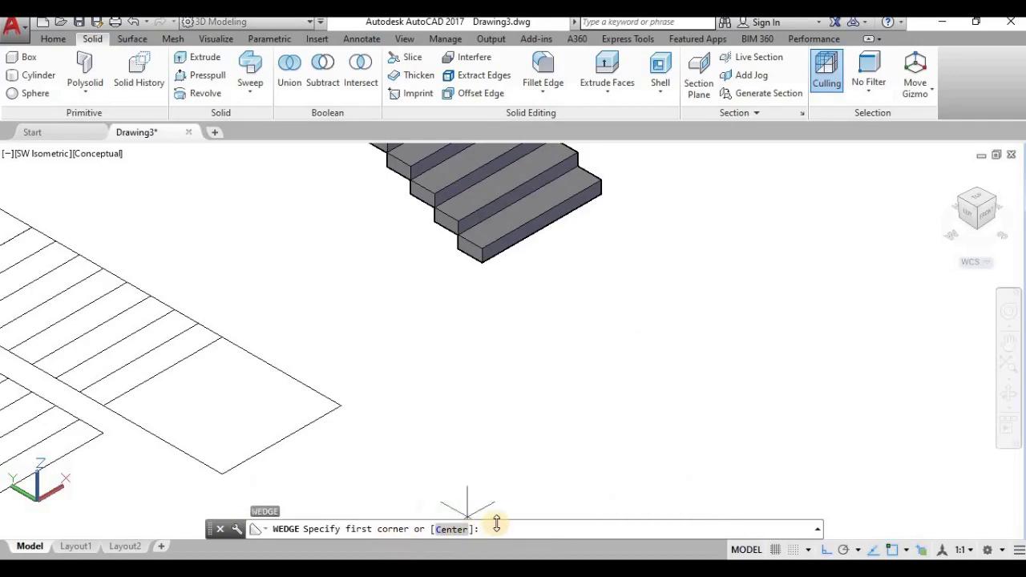
click(564, 381)
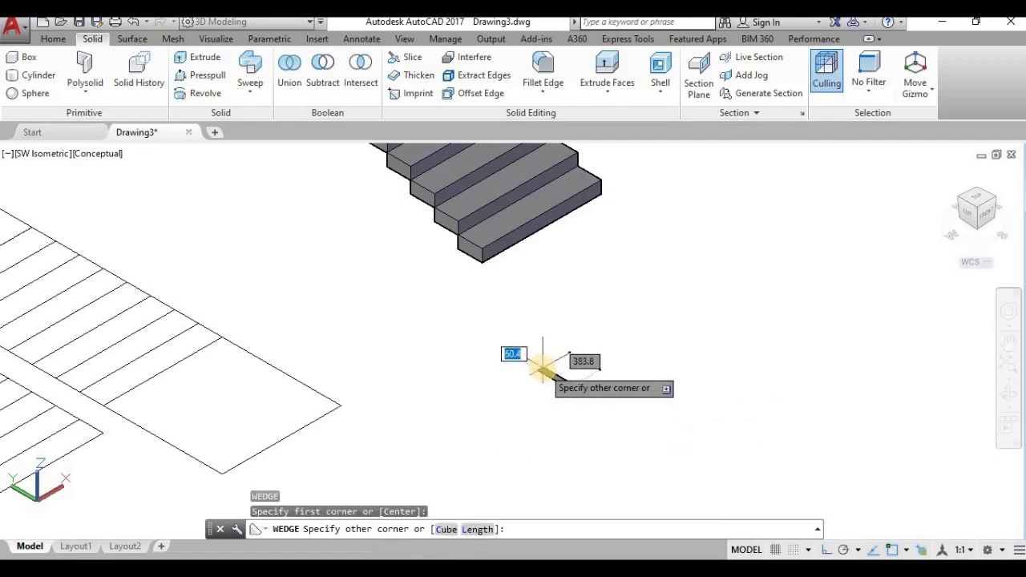
click(489, 530)
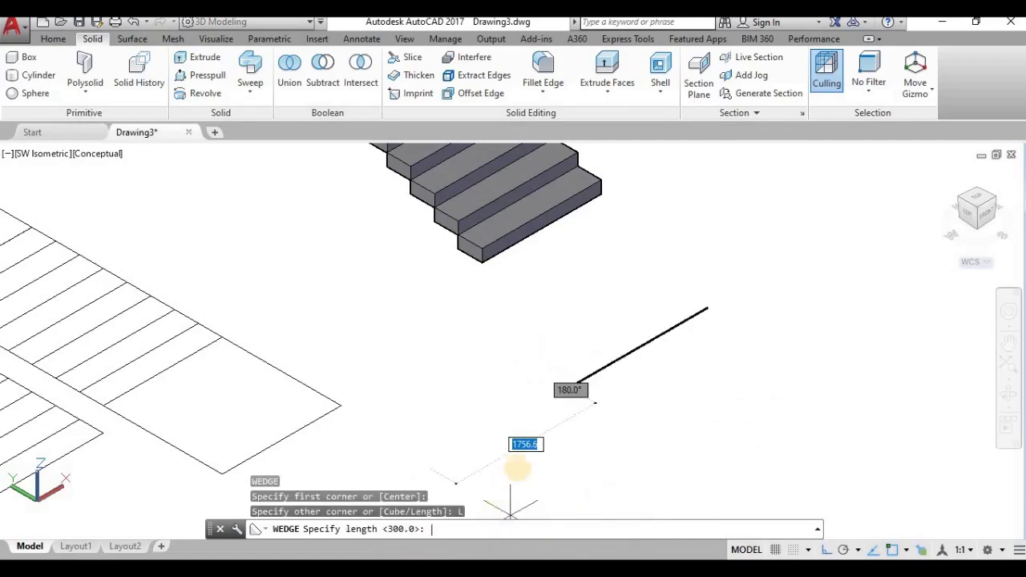
text(15)
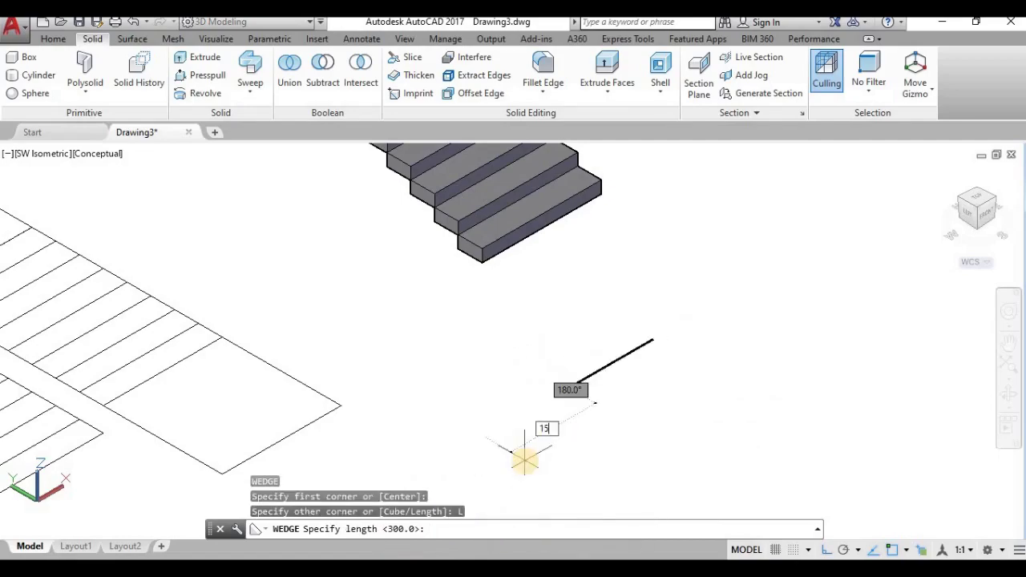
text(0)
key(Return)
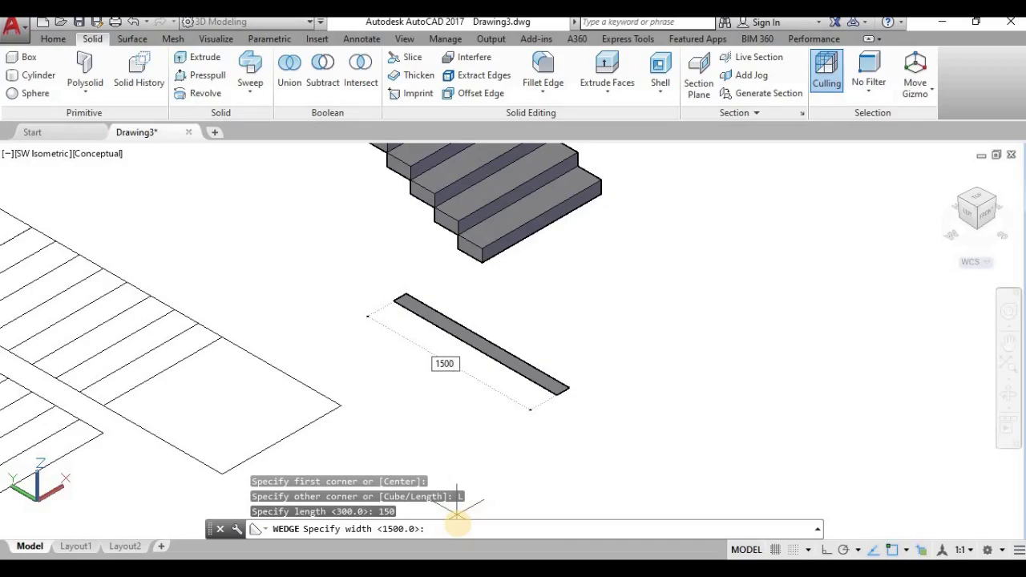
key(Return)
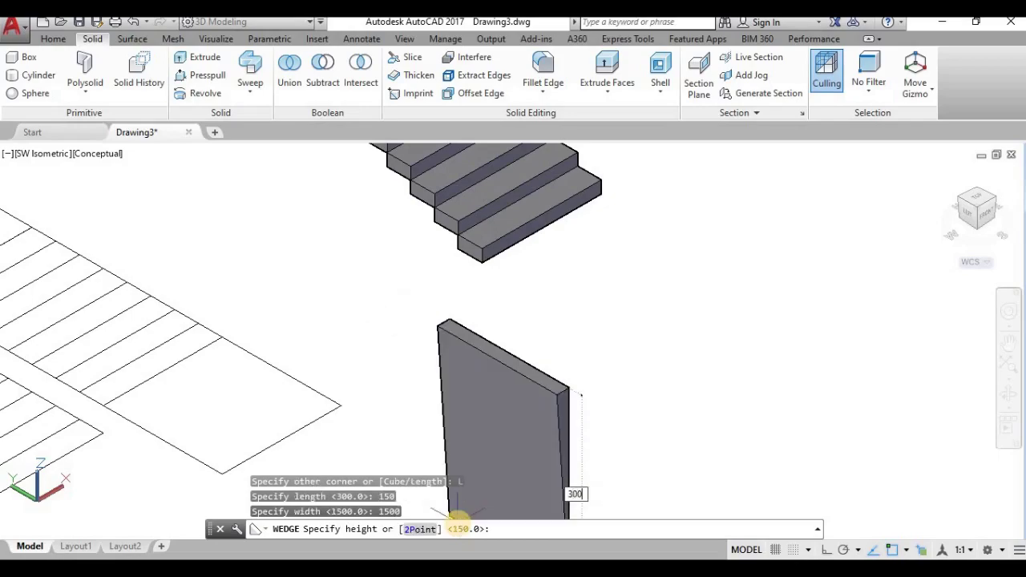
key(Return)
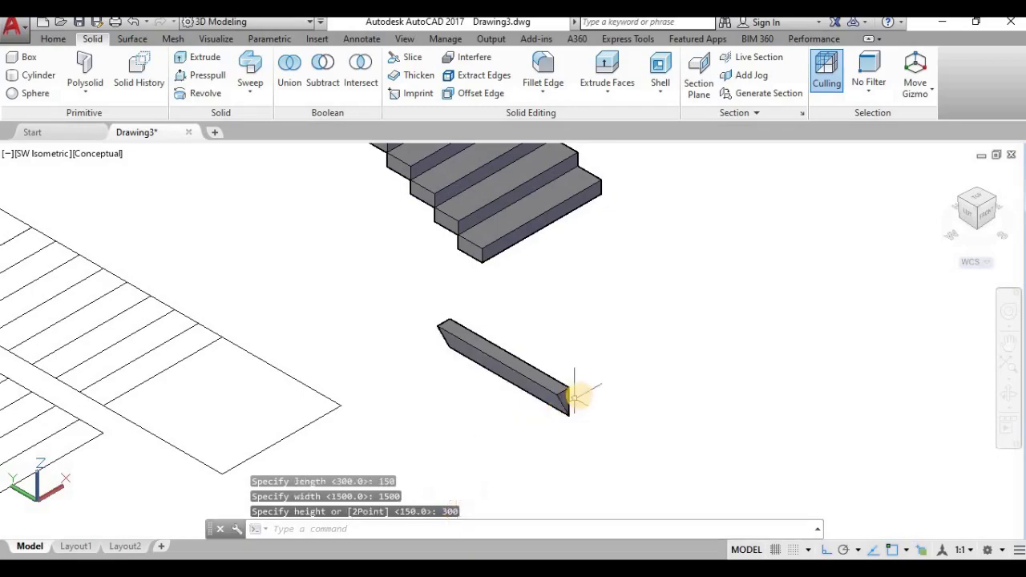
- Rotate the wedge 90 degrees in 3D about the Y axis through its center
scroll(574, 389, up, 5)
scroll(557, 394, down, 4)
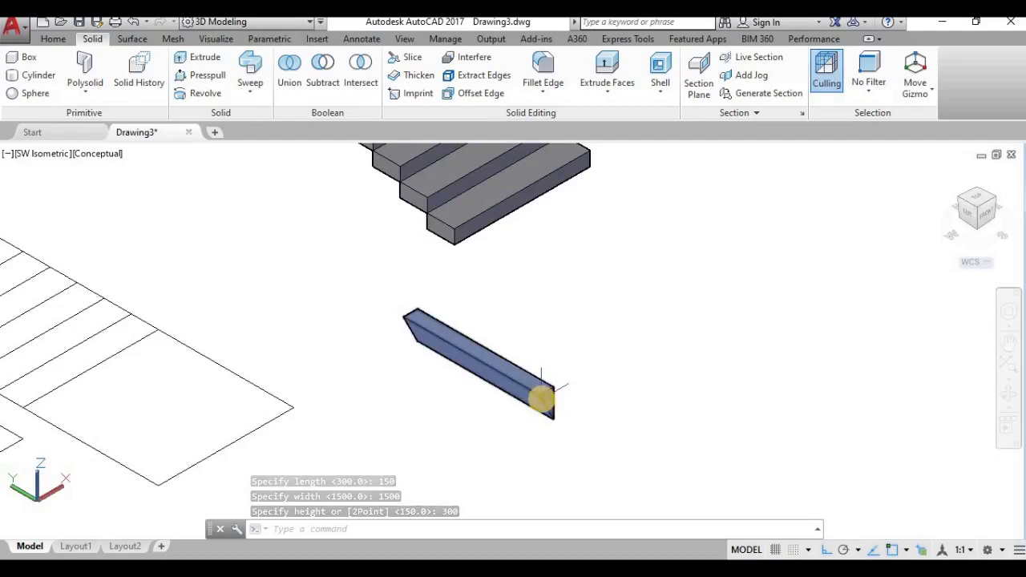
scroll(531, 365, up, 5)
scroll(573, 405, down, 4)
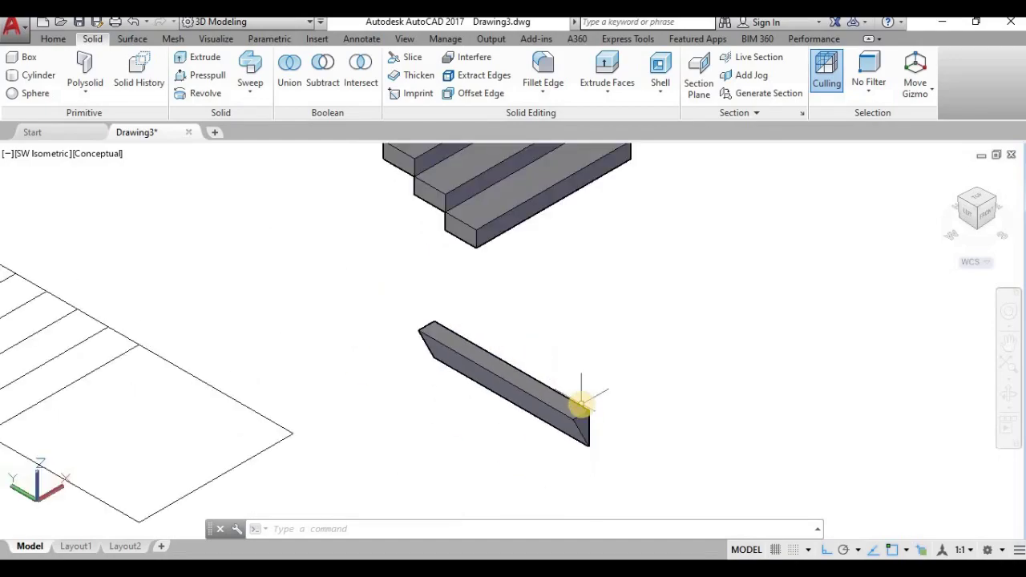
scroll(579, 410, up, 1)
scroll(581, 412, down, 2)
click(579, 417)
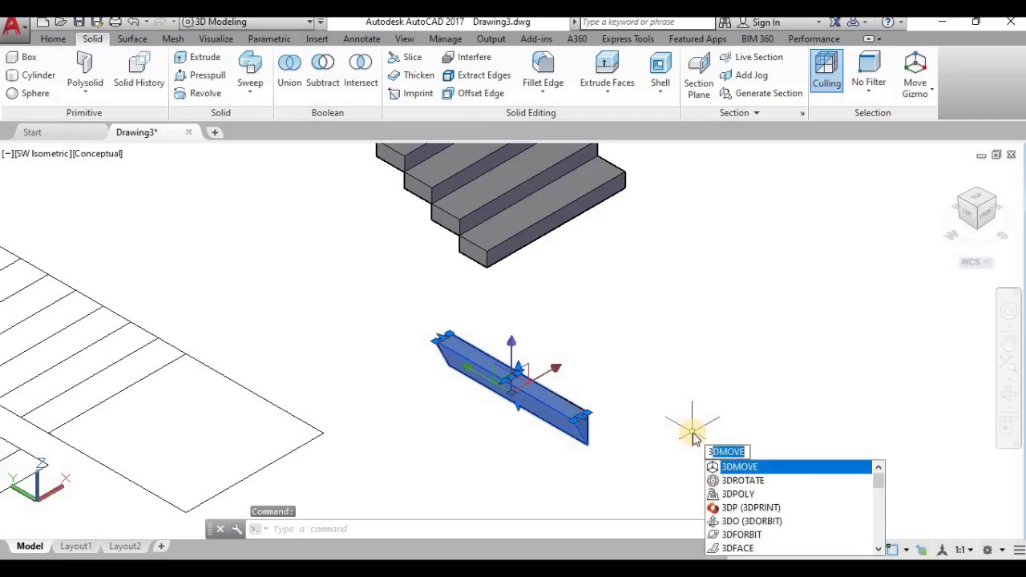
text(r)
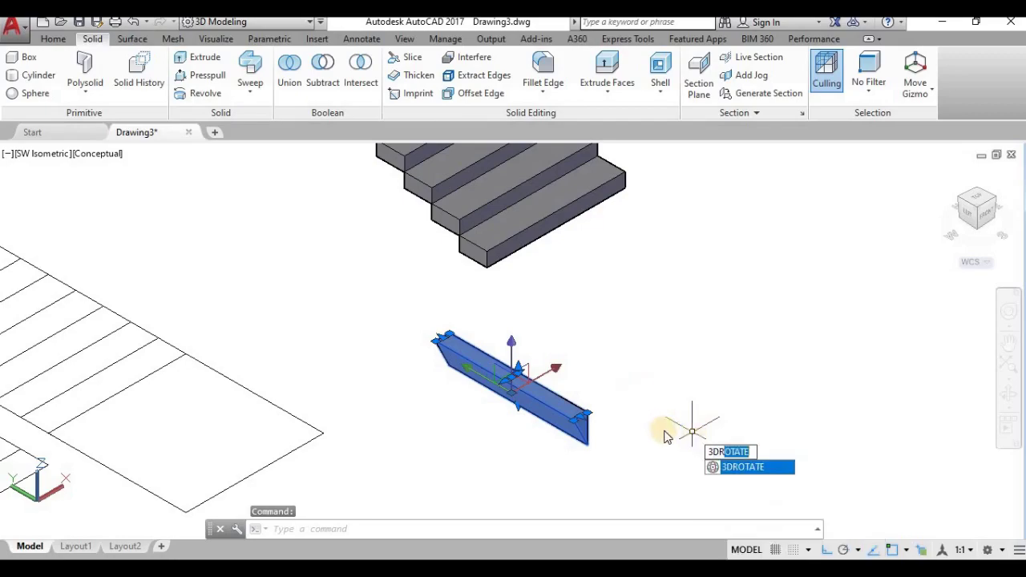
click(746, 469)
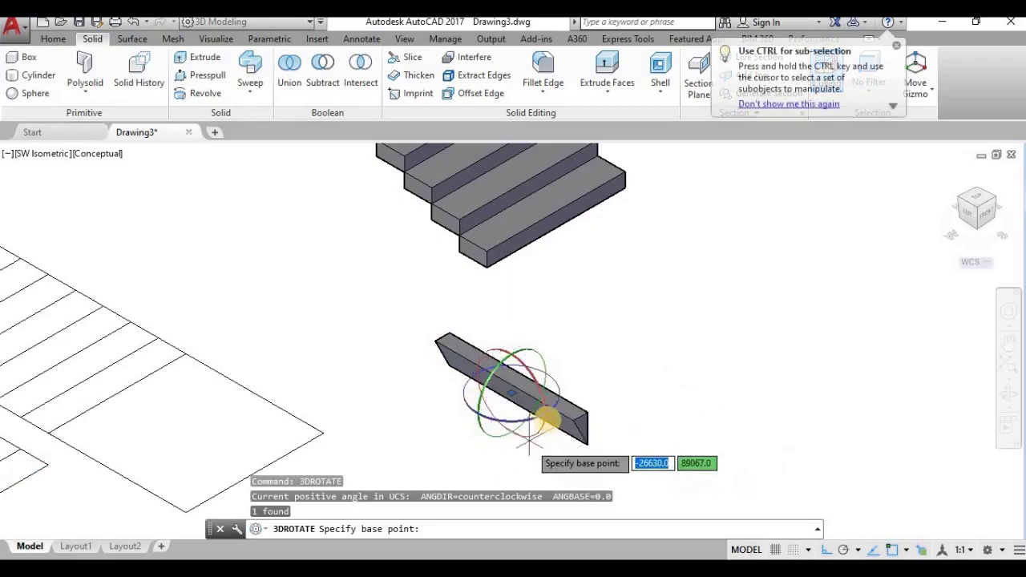
click(484, 380)
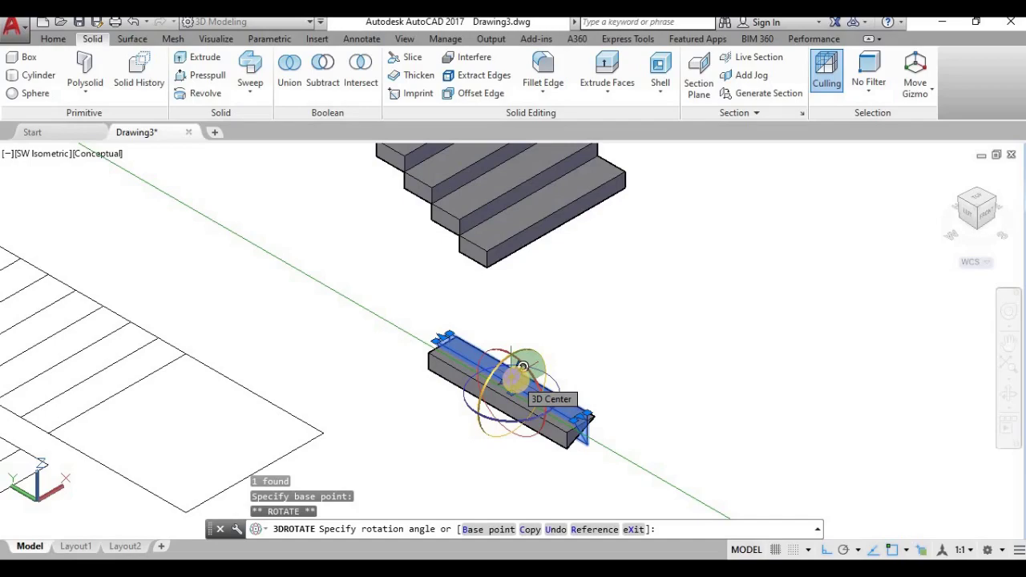
text(90)
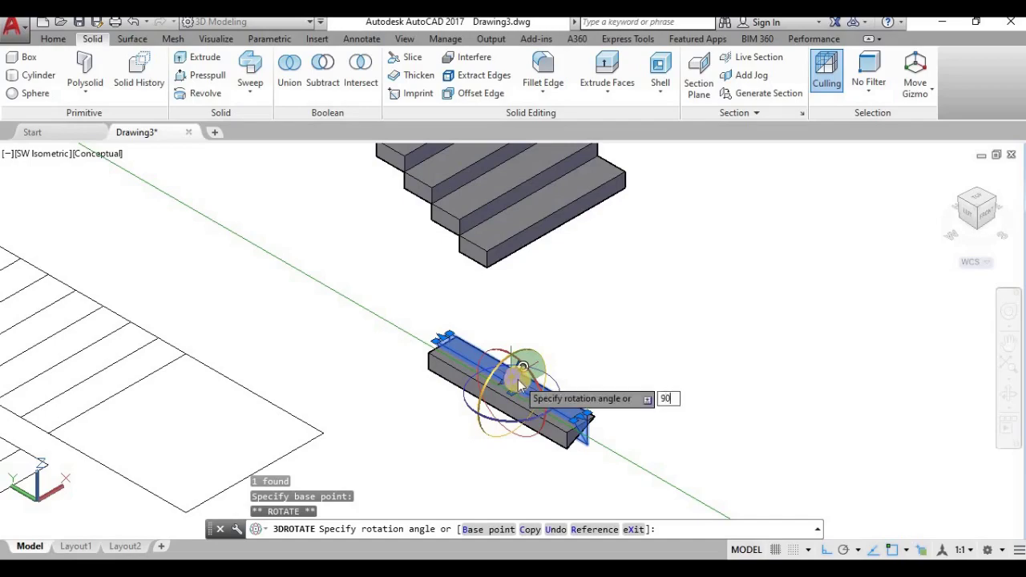
key(Return)
- Rotate the wedge 90 degrees about the vertical Z axis so it runs parallel to the steps
click(461, 477)
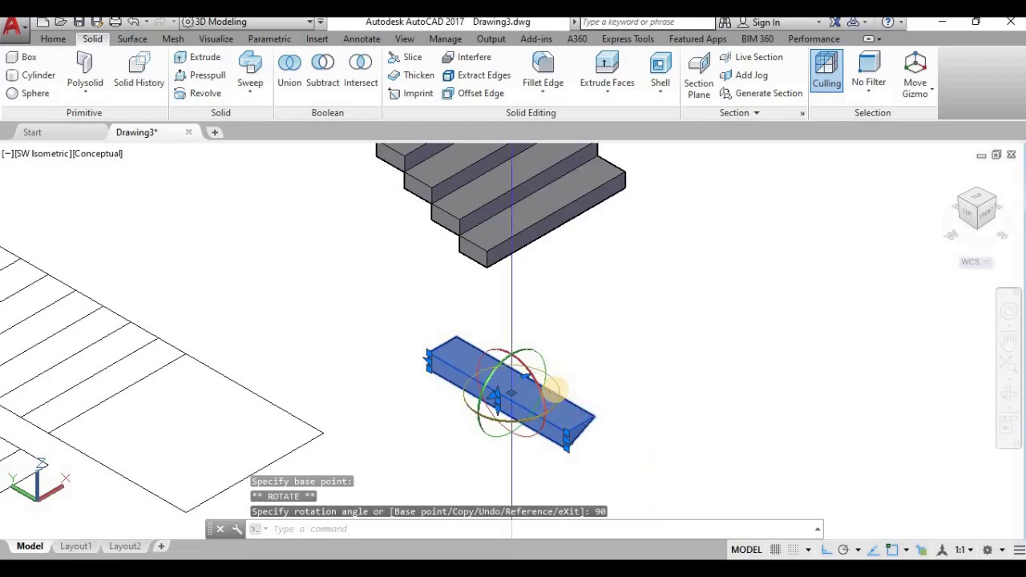
click(561, 385)
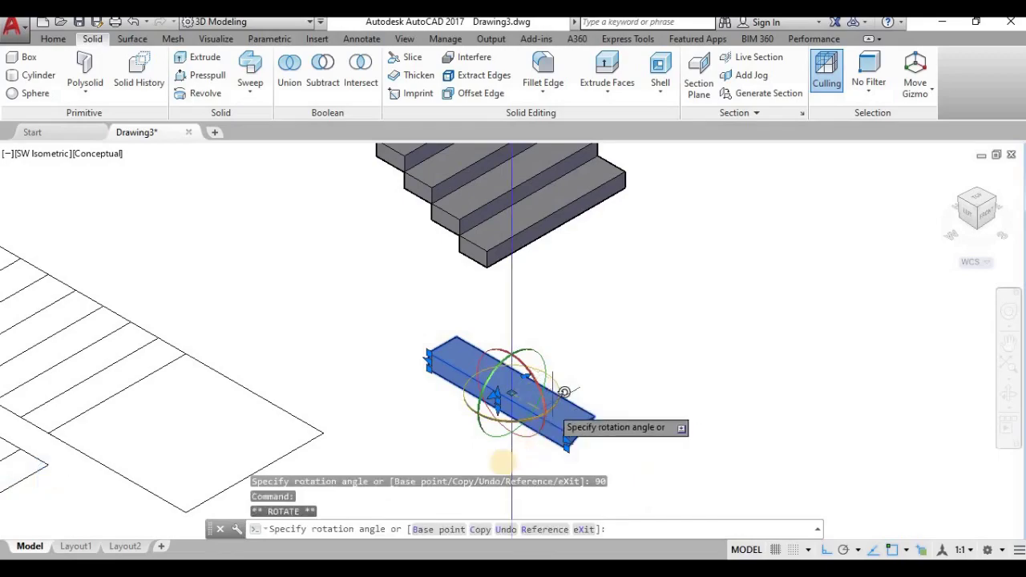
text(90)
key(Return)
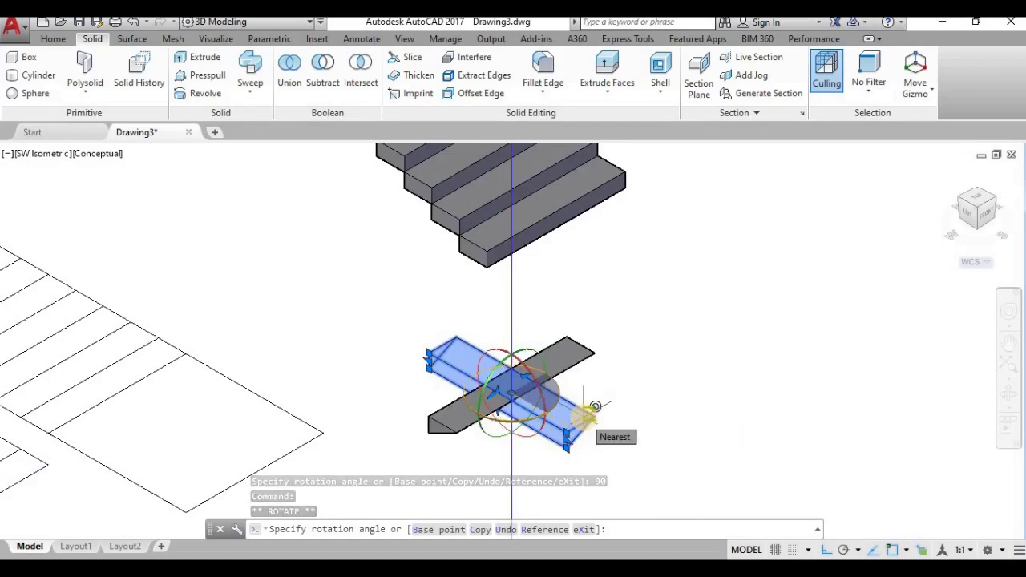
text(90)
key(Return)
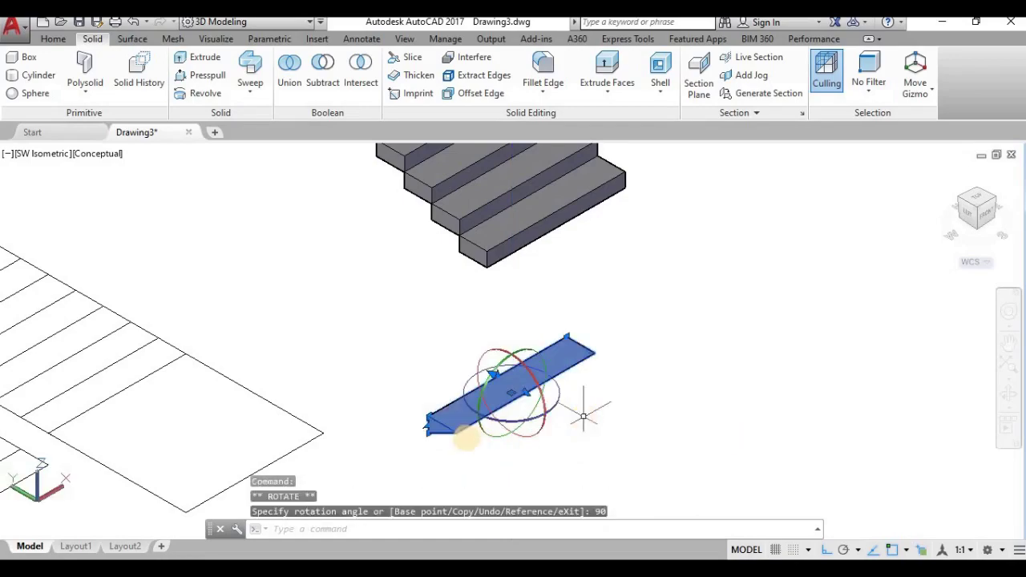
key(Return)
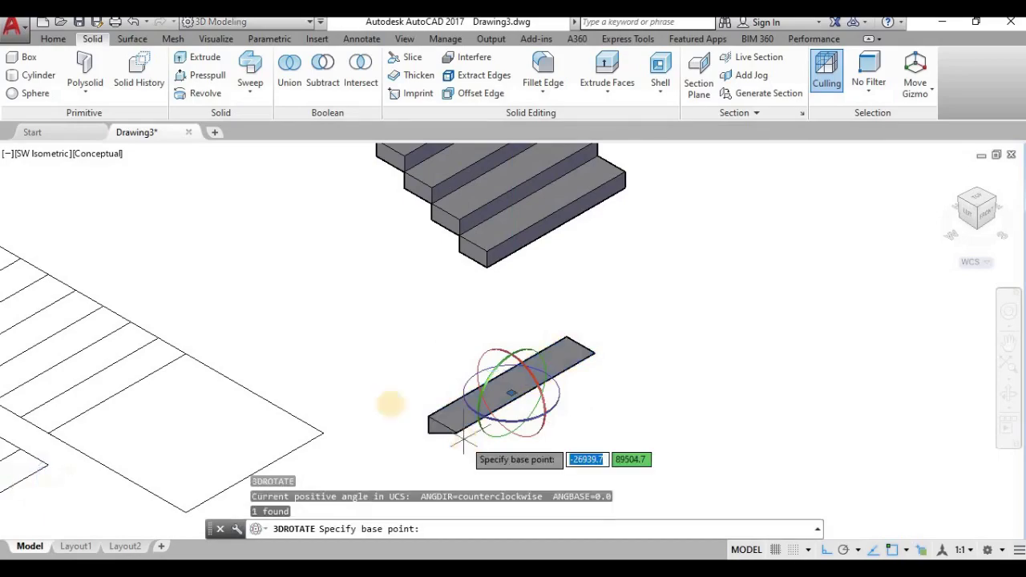
scroll(463, 433, up, 2)
scroll(459, 437, down, 2)
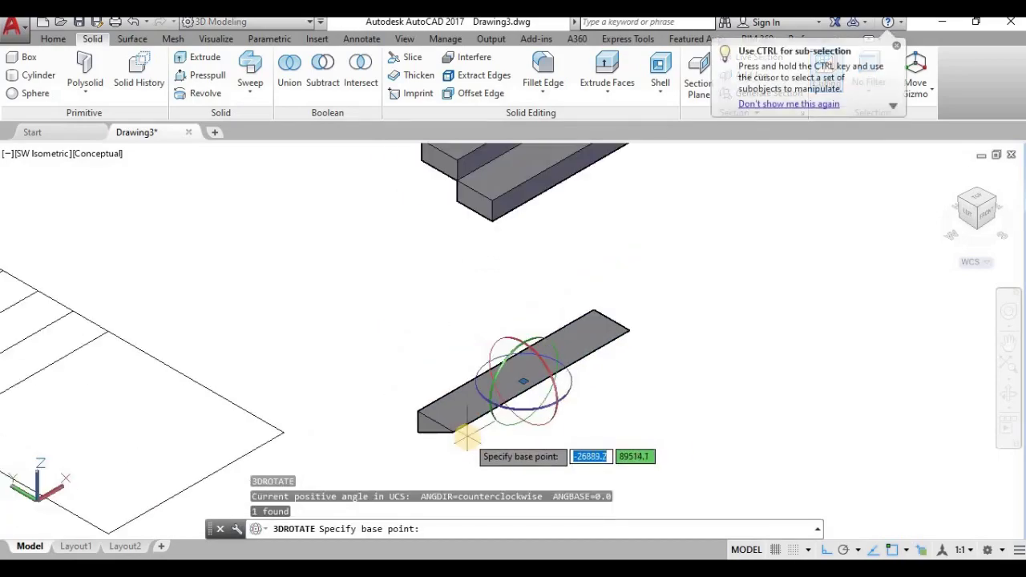
scroll(453, 441, down, 1)
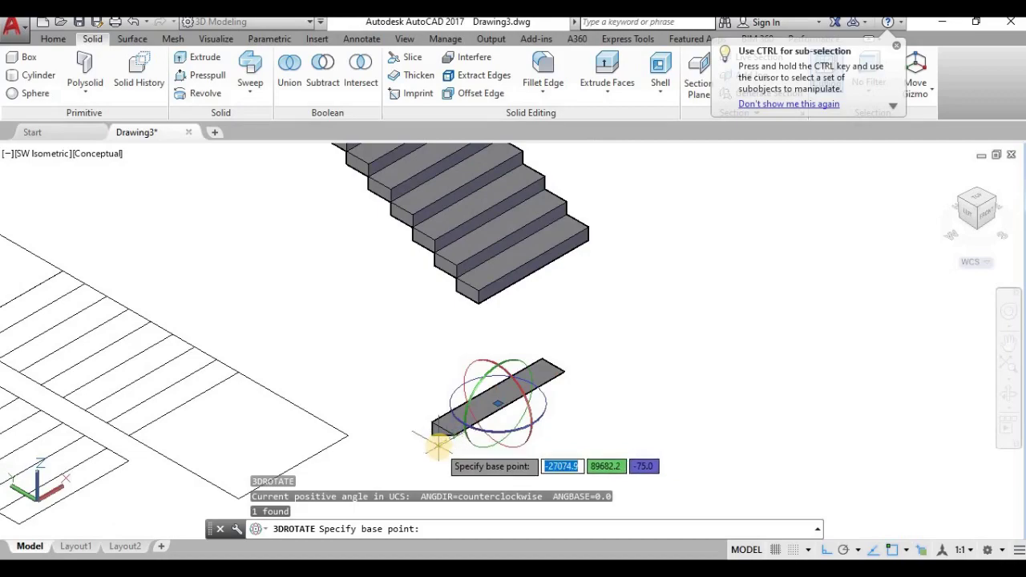
scroll(438, 444, up, 1)
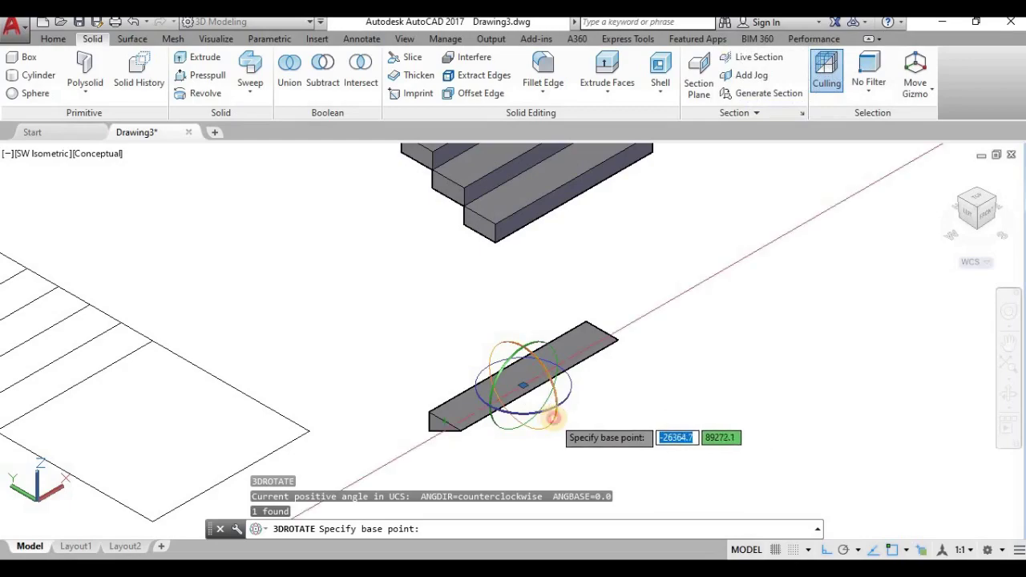
click(553, 417)
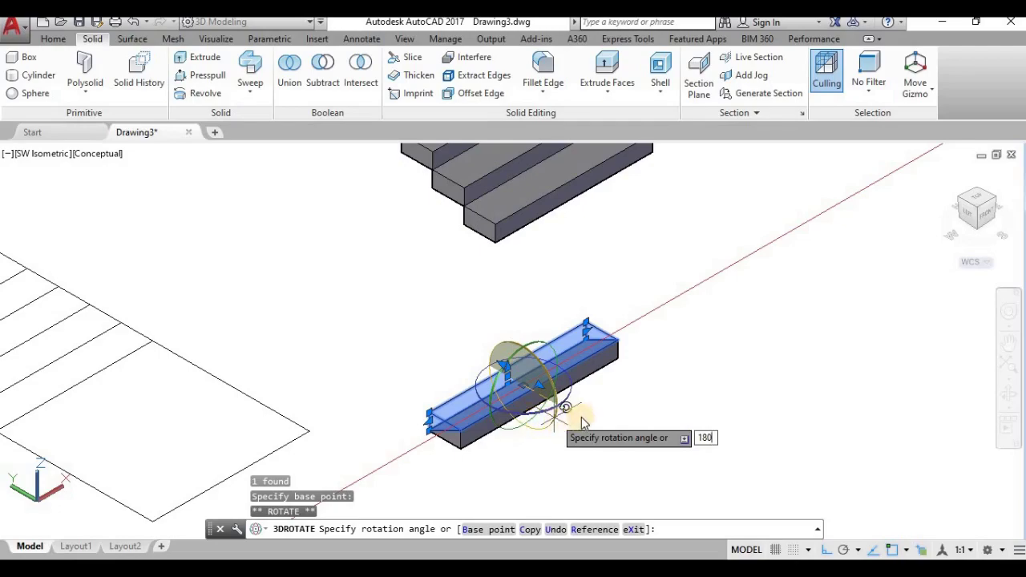
key(Escape)
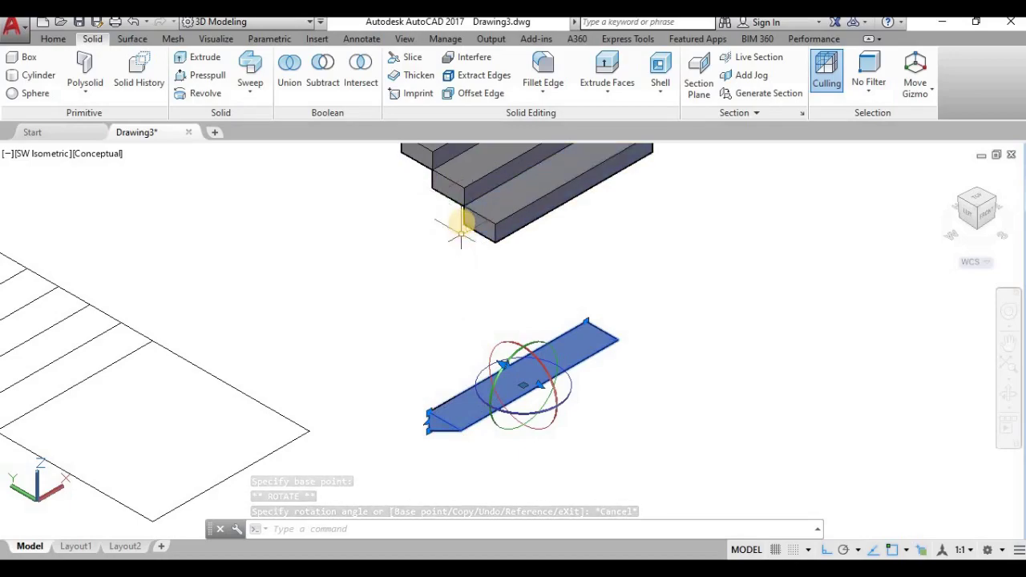
- Rotate the wedge 180 degrees about the vertical Z axis so its thick end faces down the flight
click(554, 419)
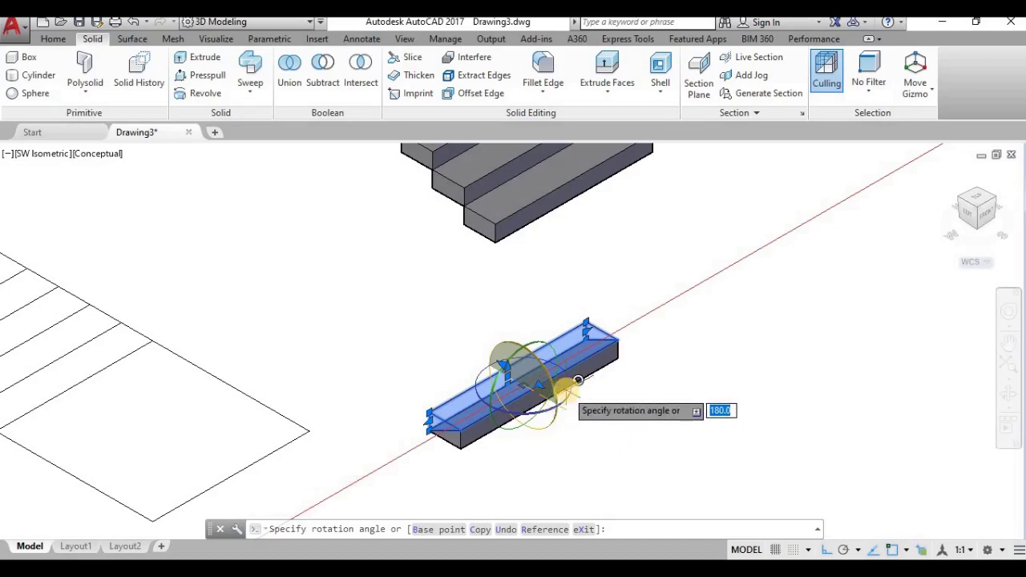
key(Escape)
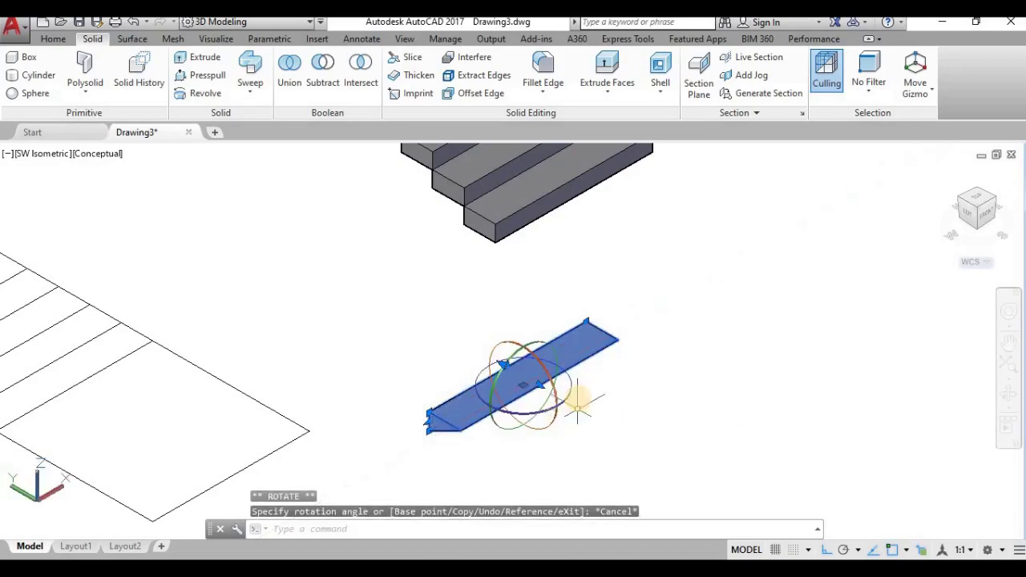
click(571, 396)
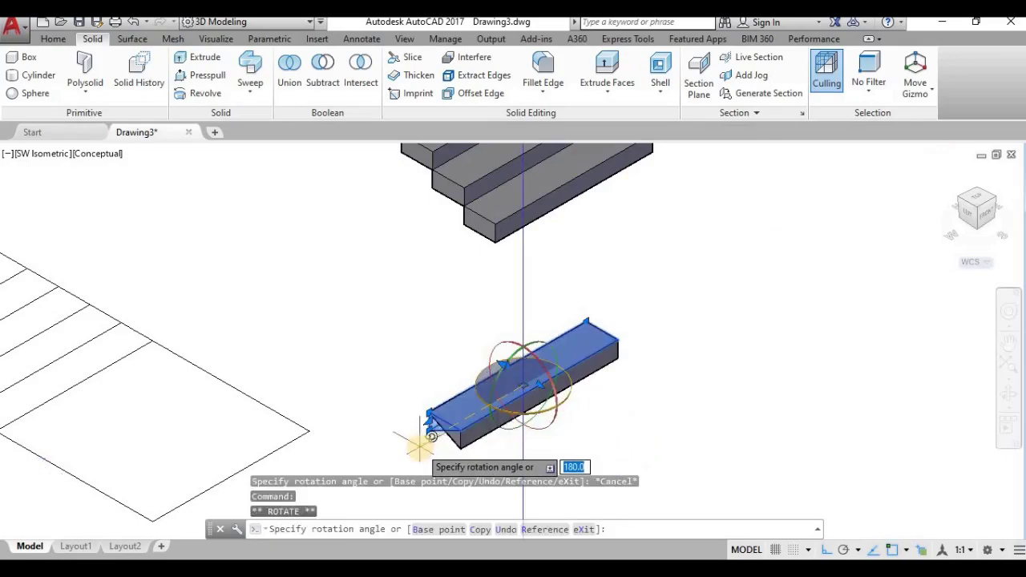
key(Return)
scroll(437, 479, up, 2)
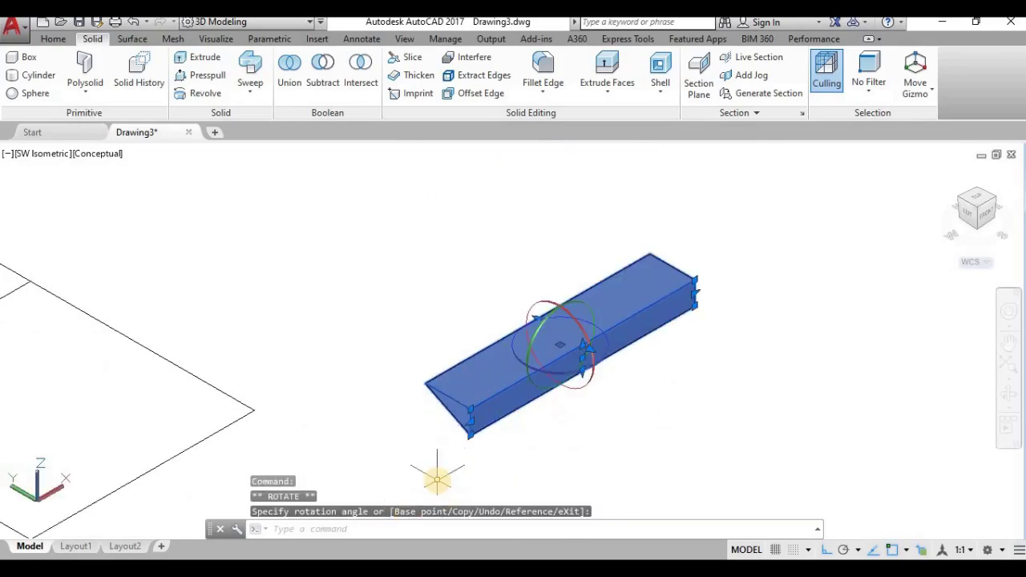
key(Escape)
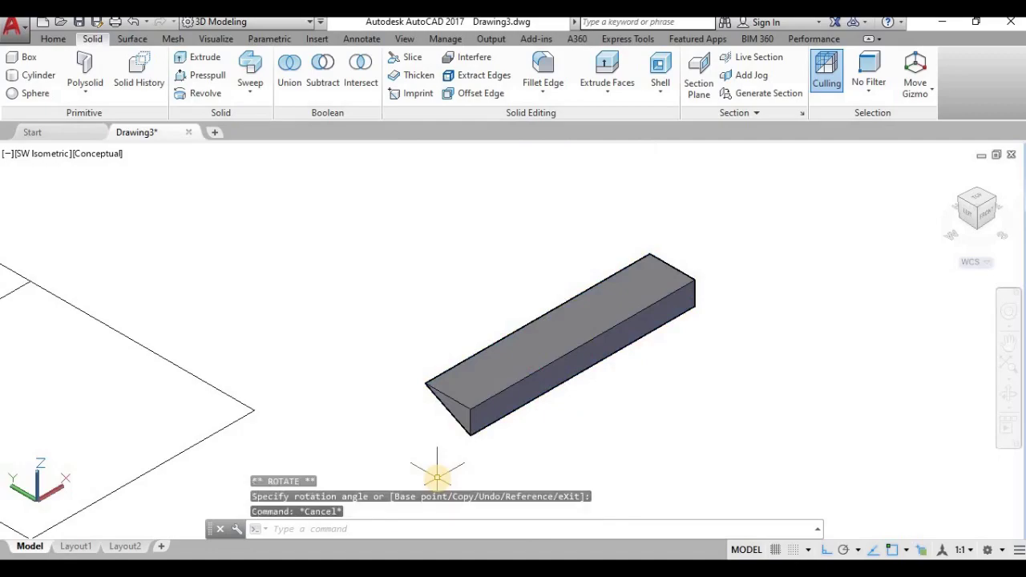
- Select the rotated wedge lying below the lowest step of the flight
scroll(533, 369, down, 4)
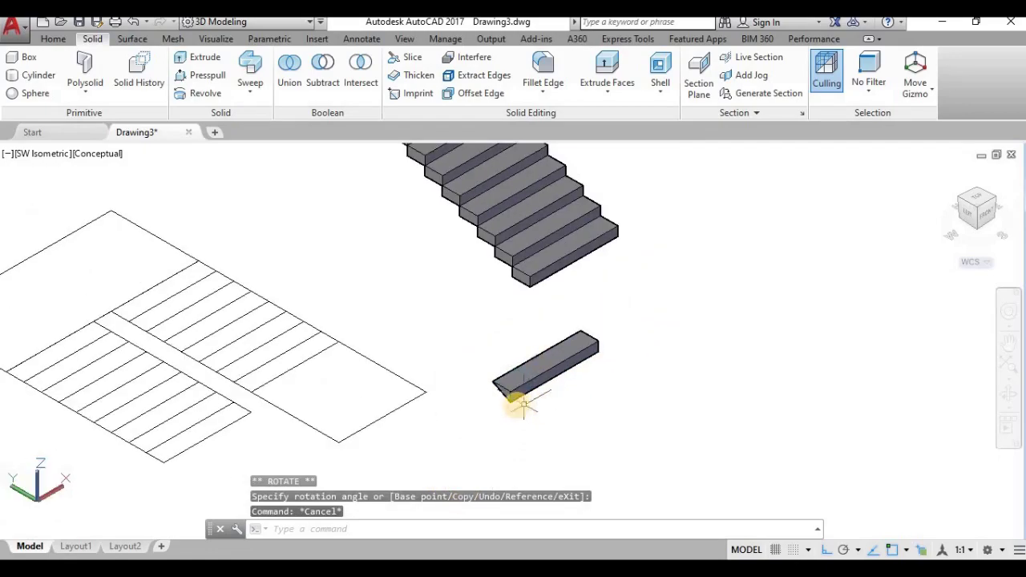
click(525, 377)
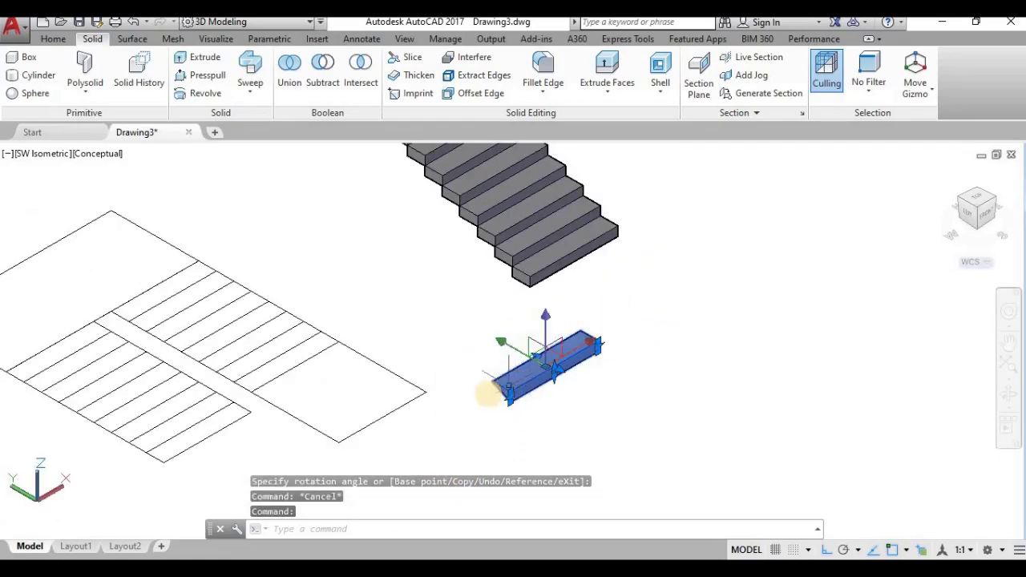
scroll(545, 336, up, 2)
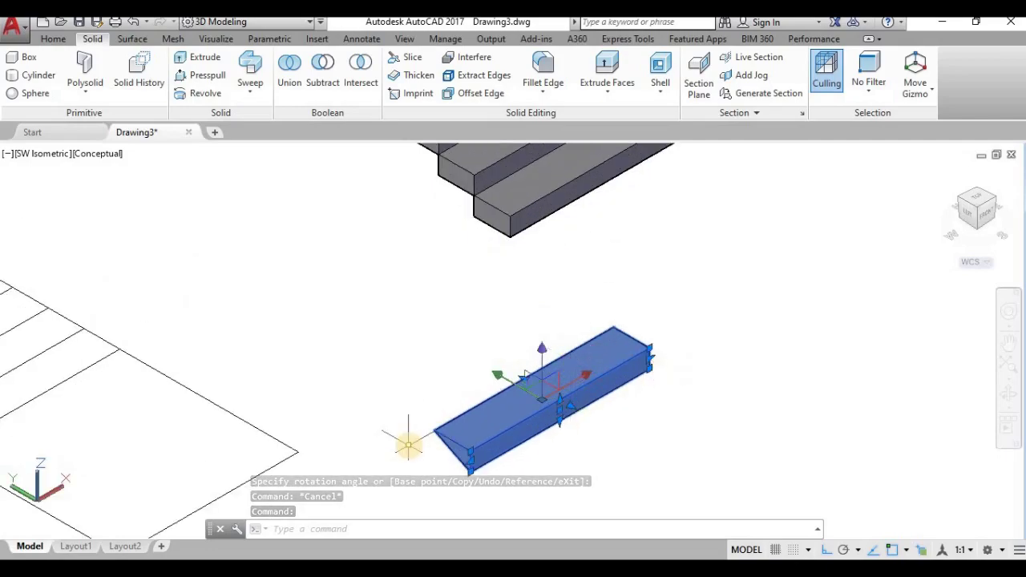
text(c0)
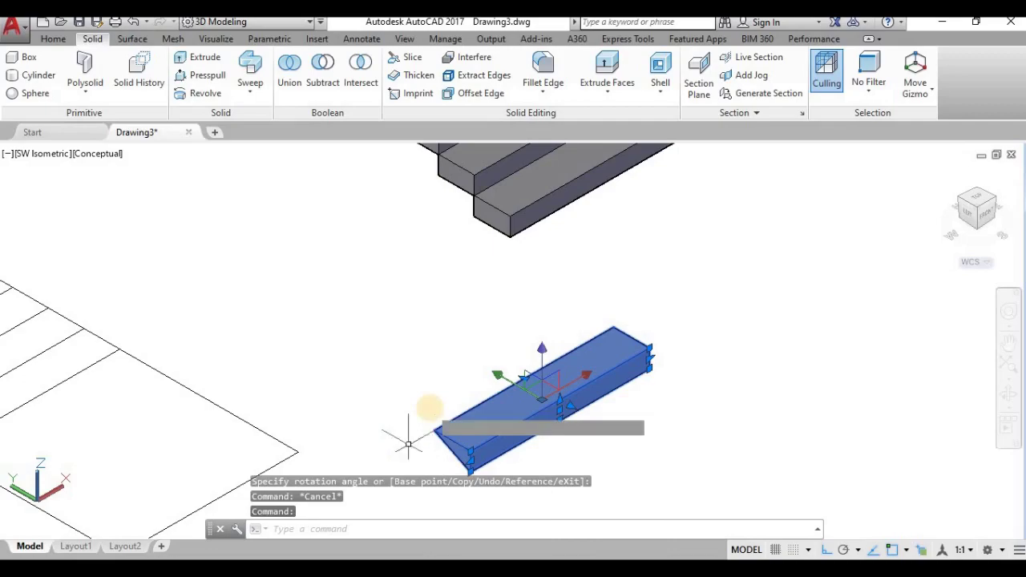
key(Return)
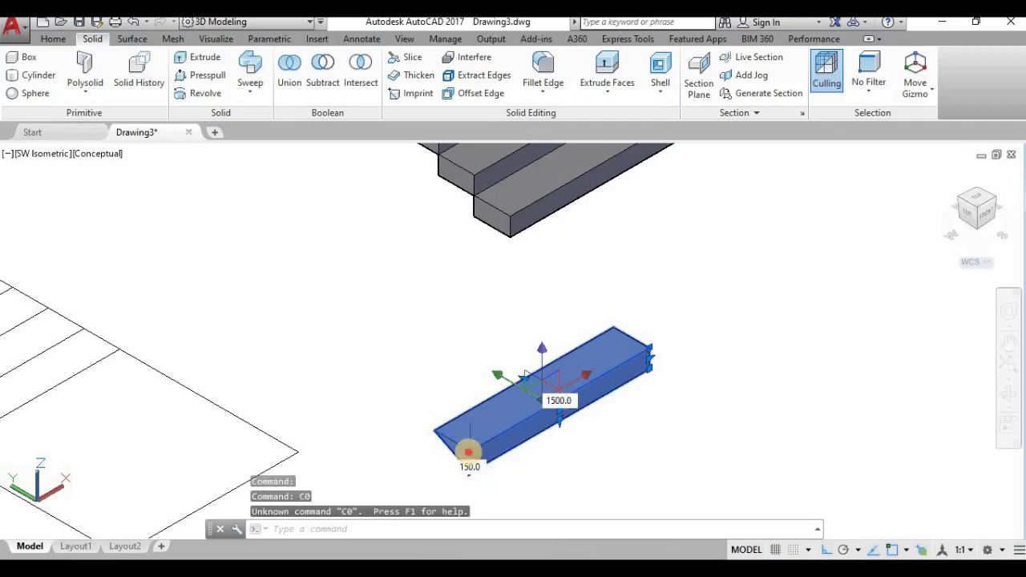
click(469, 453)
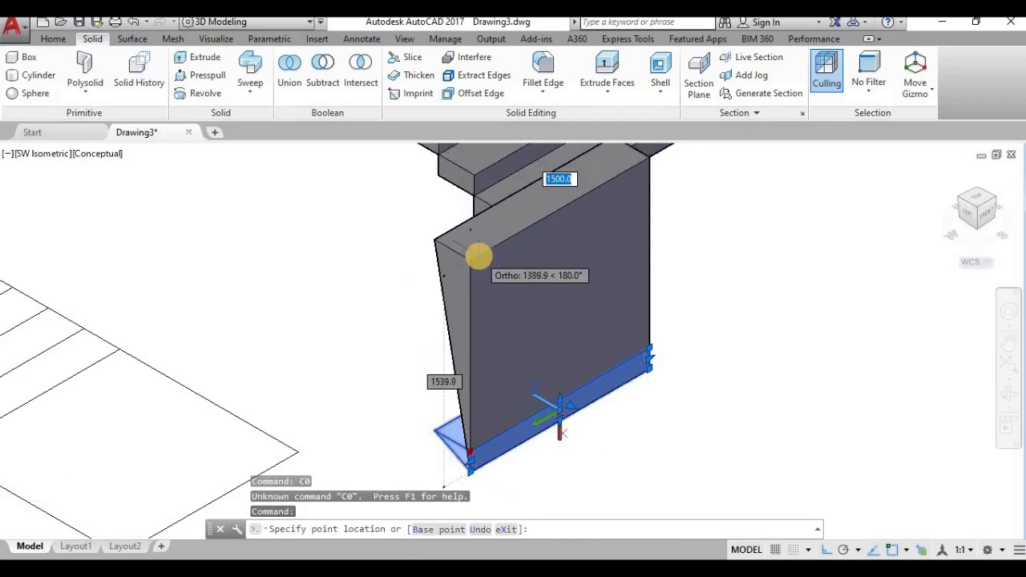
key(Escape)
- Copy the wedge from its upper front corner to the bottom front corner of the second-lowest step
text(c)
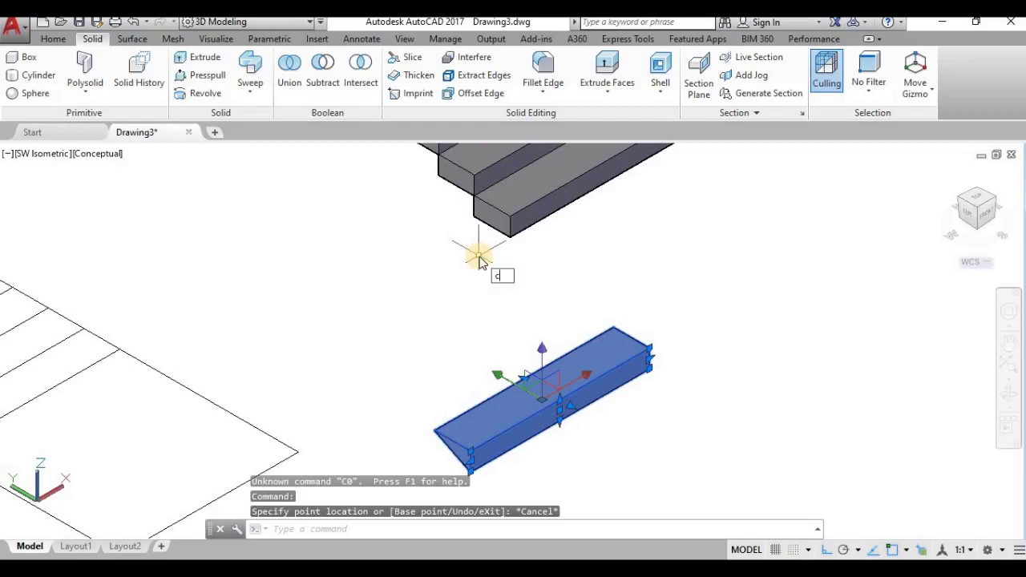
text(o)
key(Return)
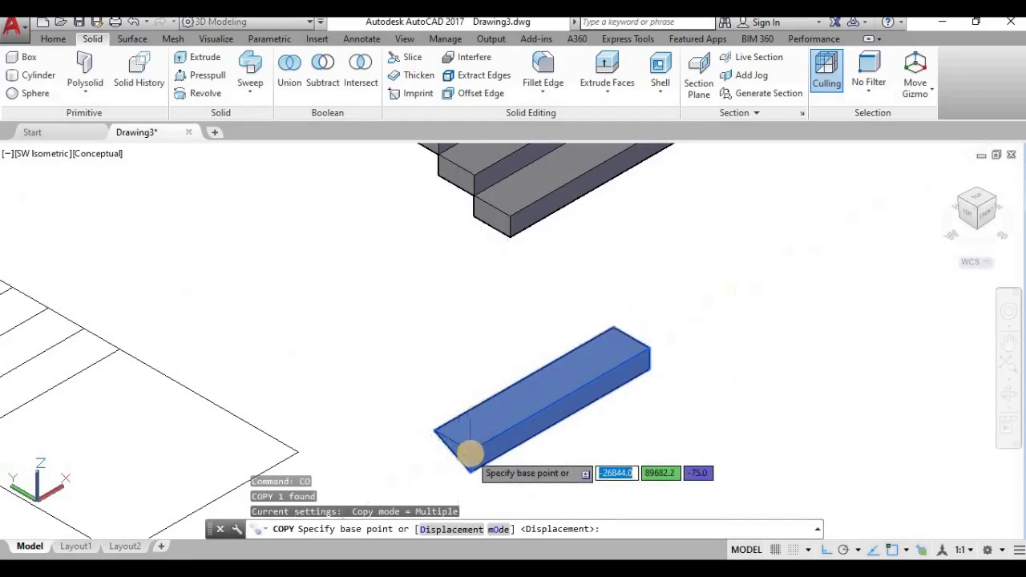
click(473, 453)
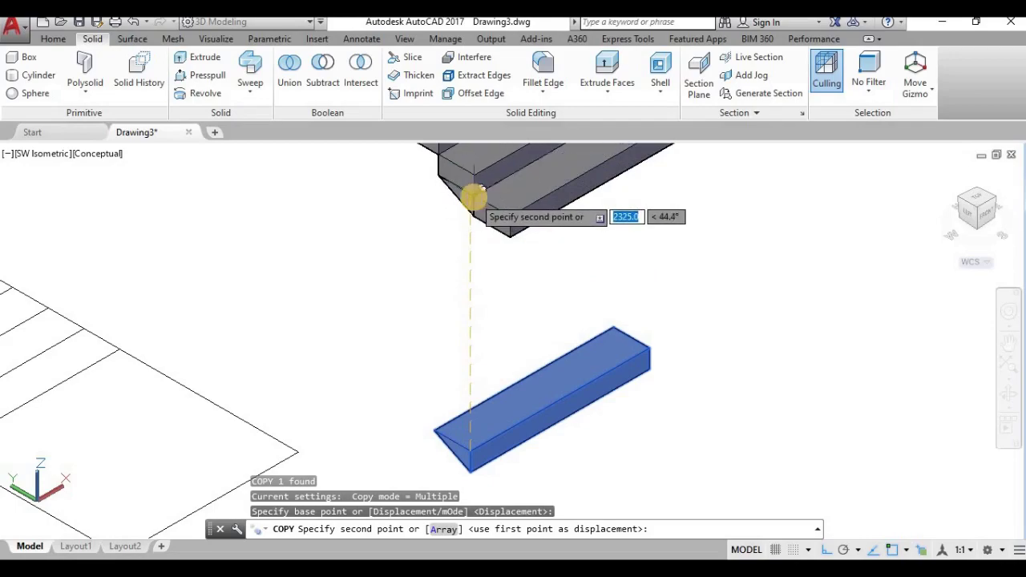
click(473, 197)
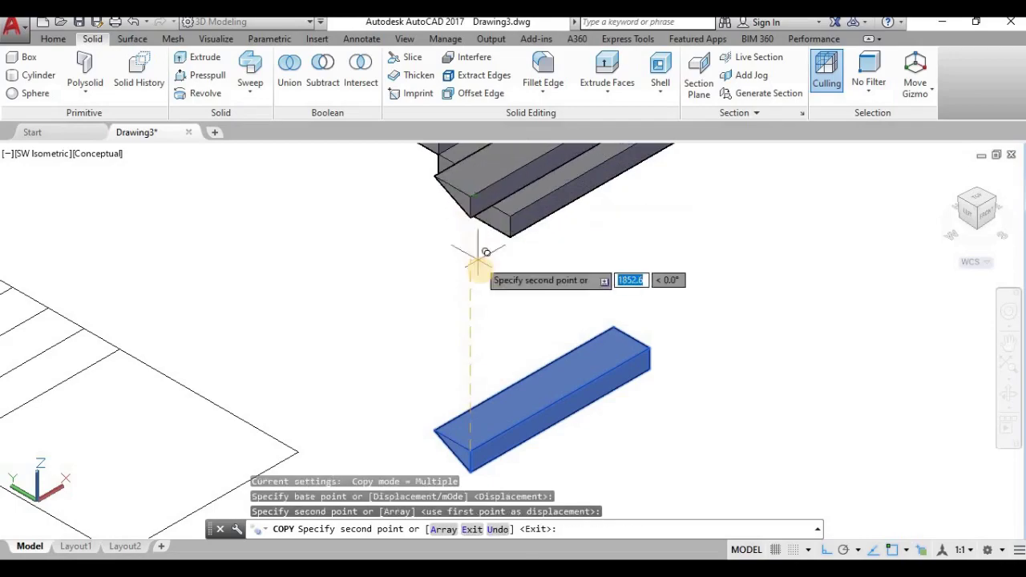
- Place further copies of the wedge beneath the third to sixth steps from the bottom, snapping to each step's bottom front corner
scroll(470, 224, down, 2)
scroll(453, 193, up, 1)
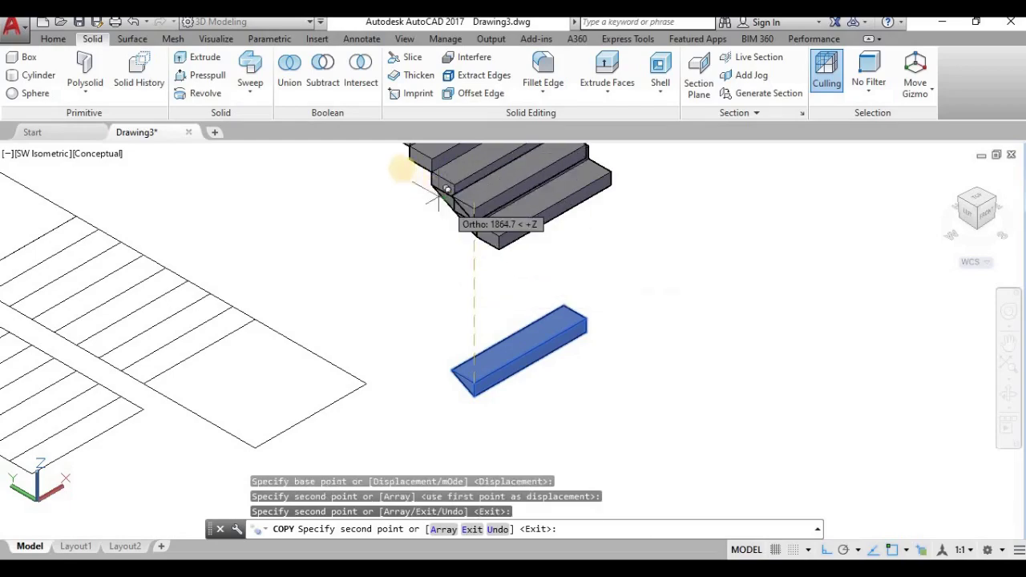
middle_drag(506, 385, 522, 413)
scroll(521, 413, up, 3)
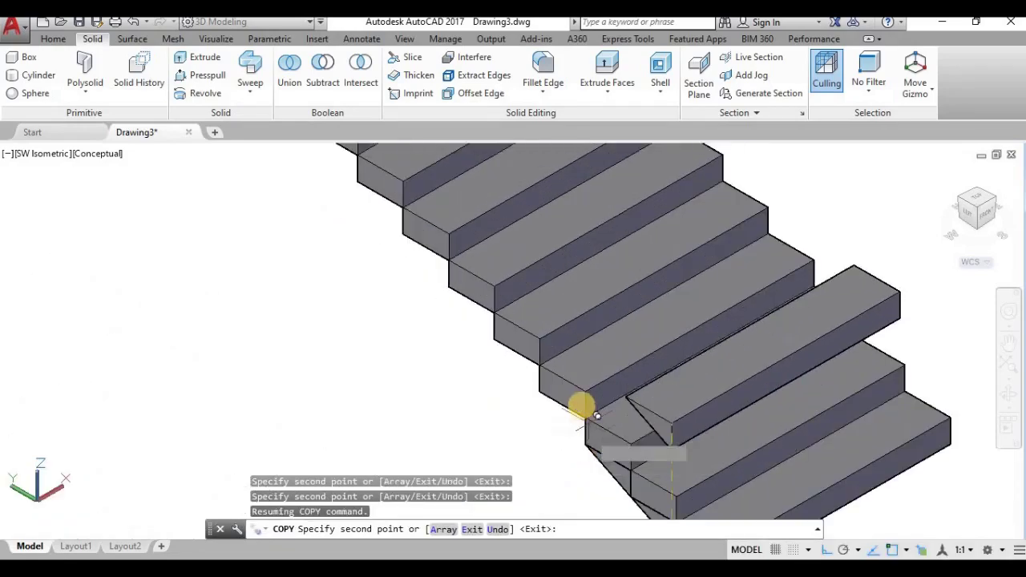
click(582, 414)
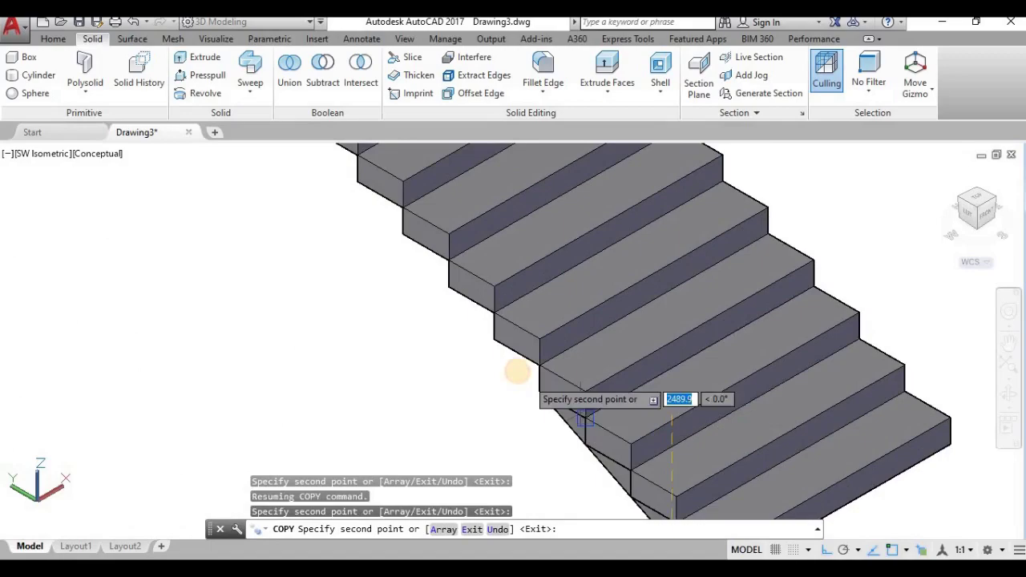
click(544, 361)
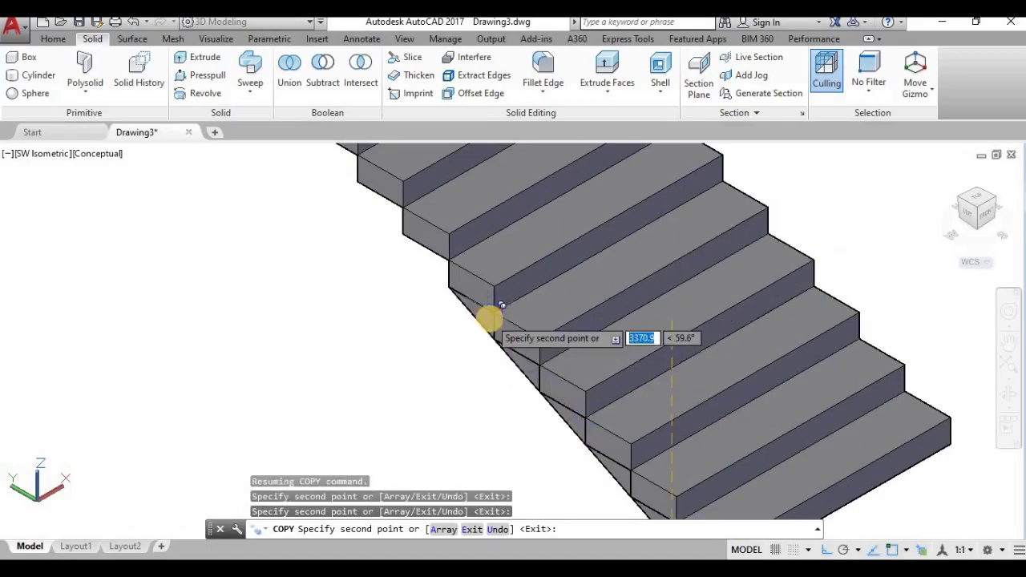
click(487, 317)
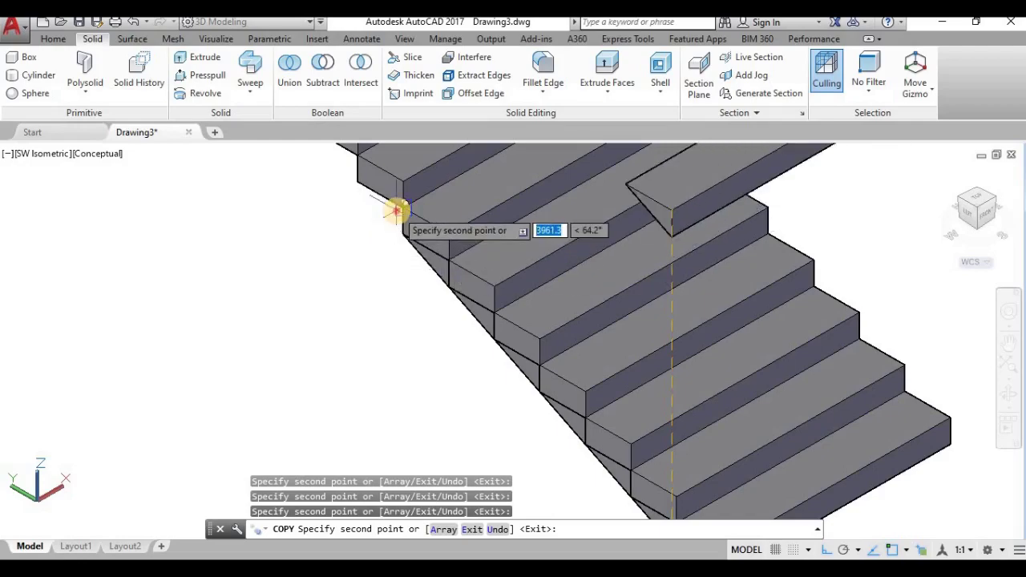
- Place the remaining wedge copies beneath the upper steps and the landing's front edge, and end the Copy command
scroll(481, 343, down, 2)
scroll(418, 232, up, 3)
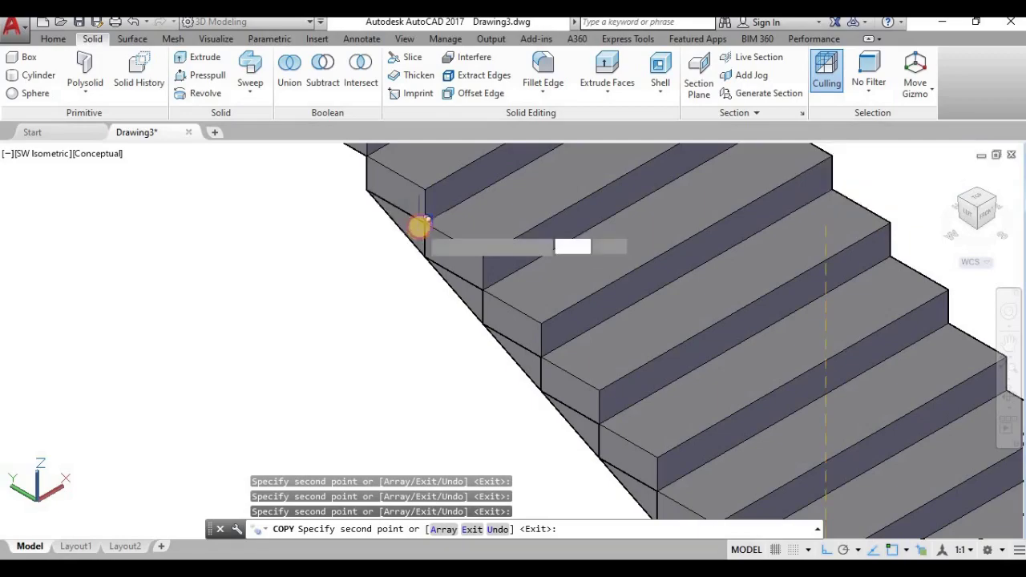
scroll(350, 210, down, 2)
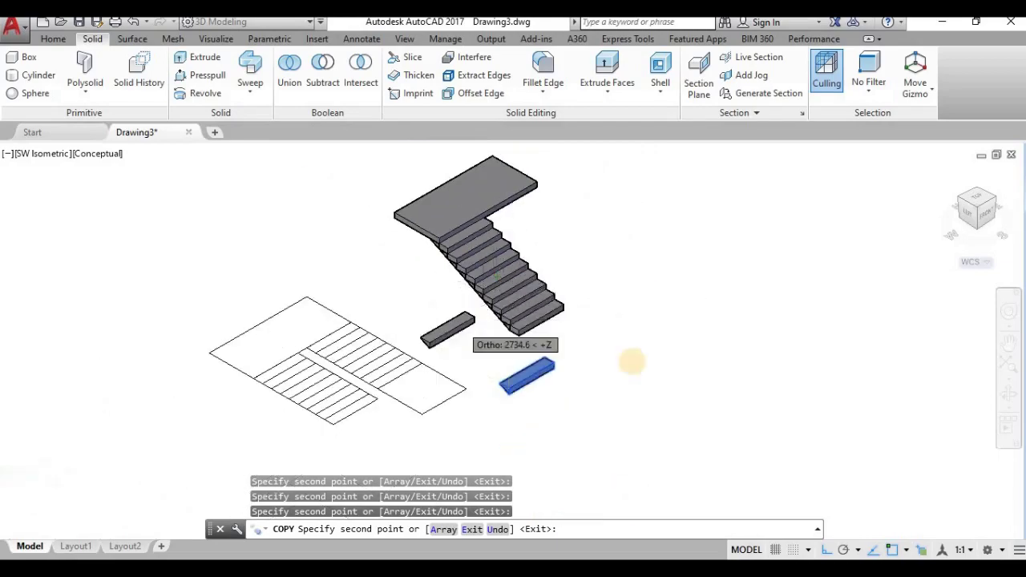
scroll(575, 321, up, 6)
click(559, 321)
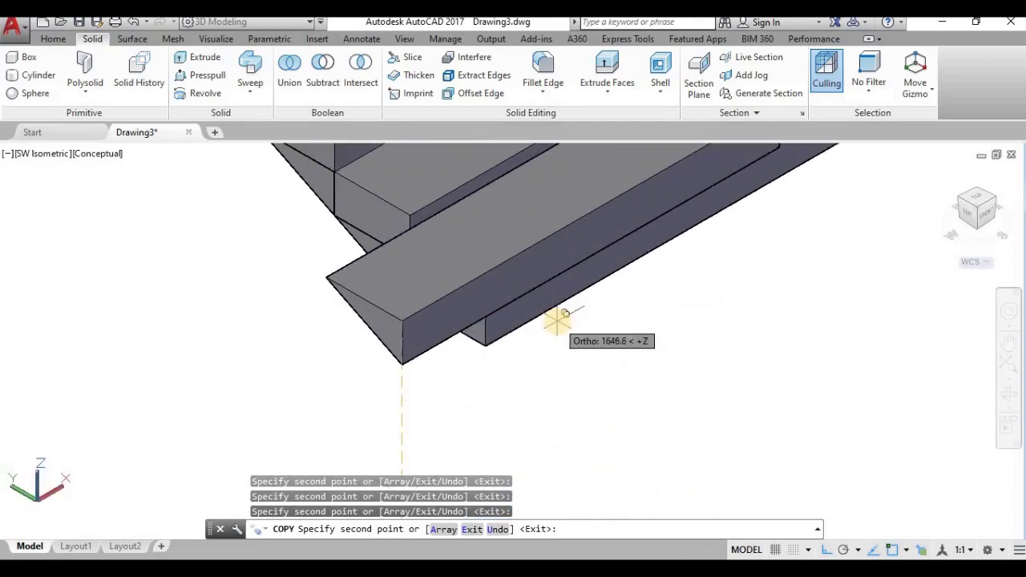
click(557, 323)
key(Return)
- Examine the row of wedges under the flight from the lowest step up to the landing
scroll(561, 336, down, 5)
scroll(577, 385, down, 3)
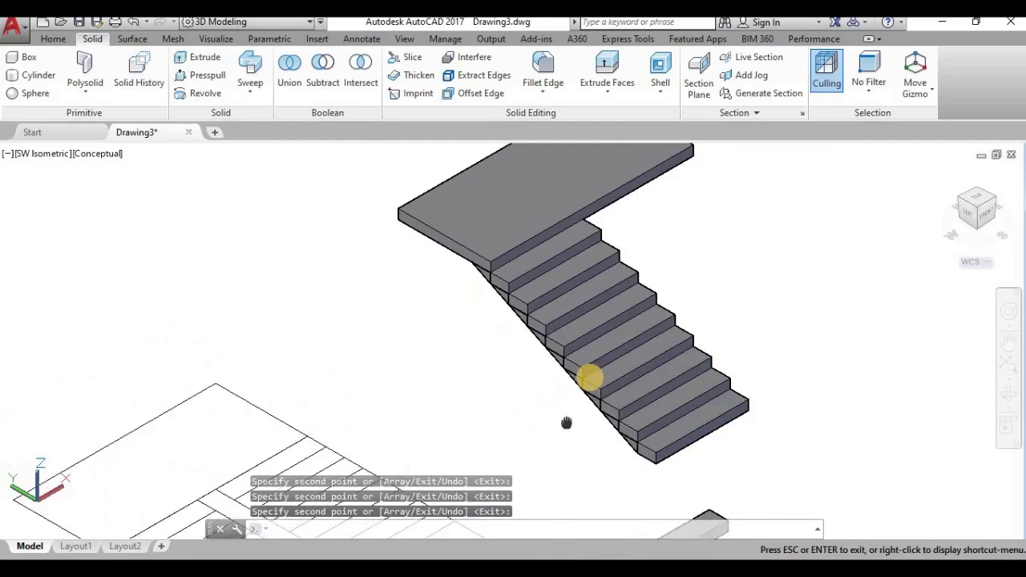
scroll(576, 332, up, 3)
key(Escape)
scroll(584, 331, down, 2)
scroll(583, 330, down, 4)
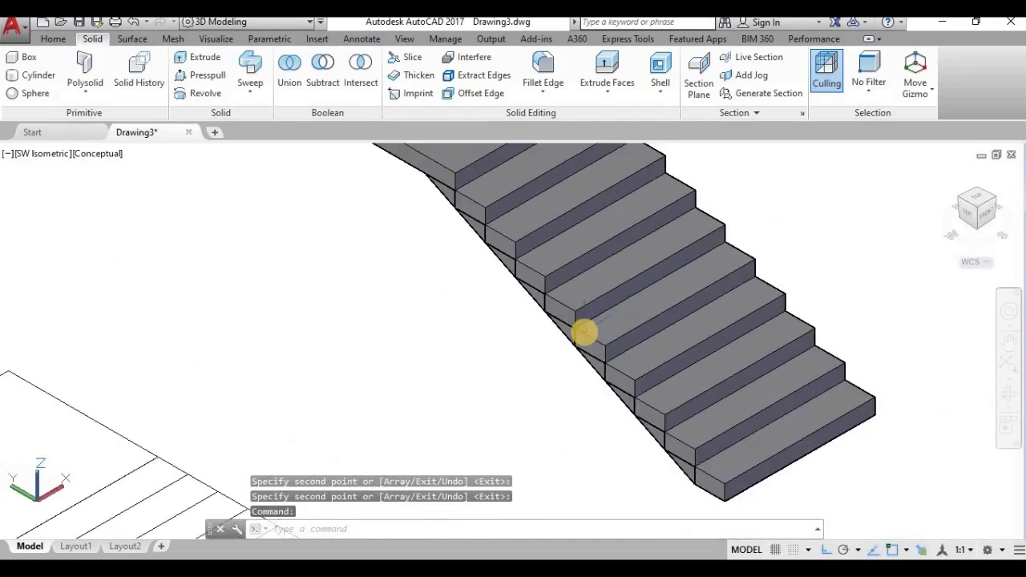
scroll(627, 363, up, 5)
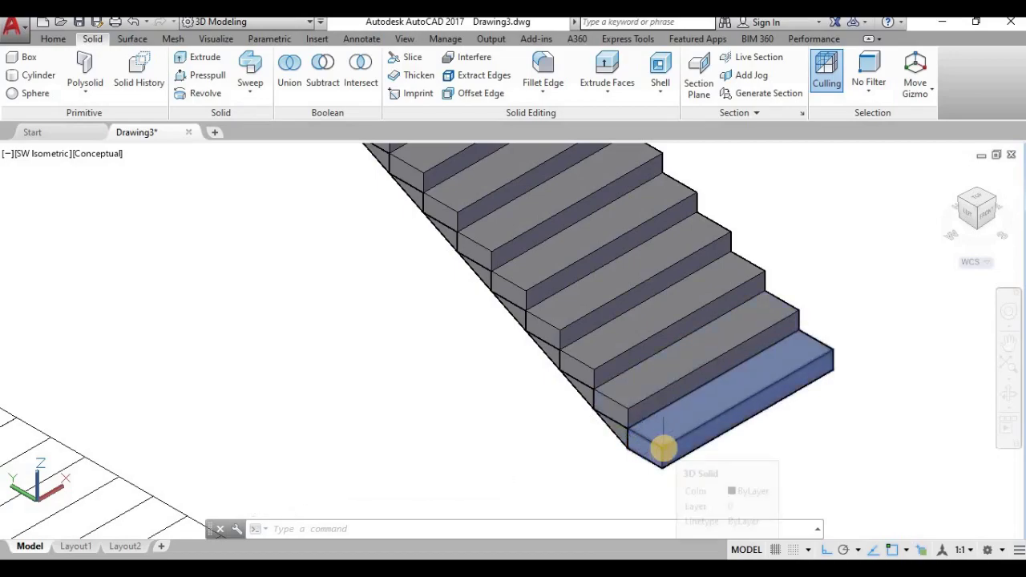
scroll(661, 449, down, 4)
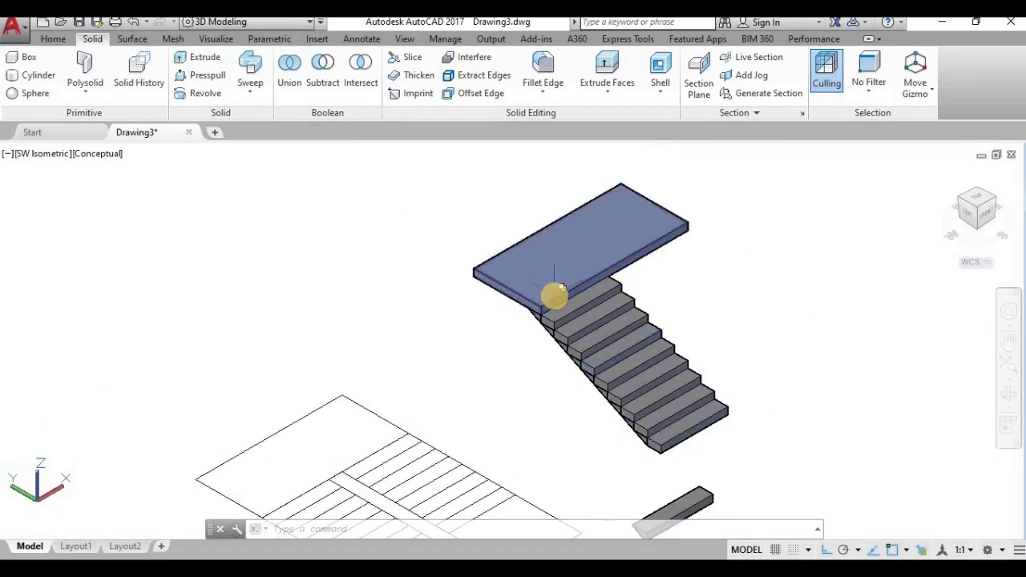
scroll(586, 257, up, 3)
scroll(587, 257, down, 3)
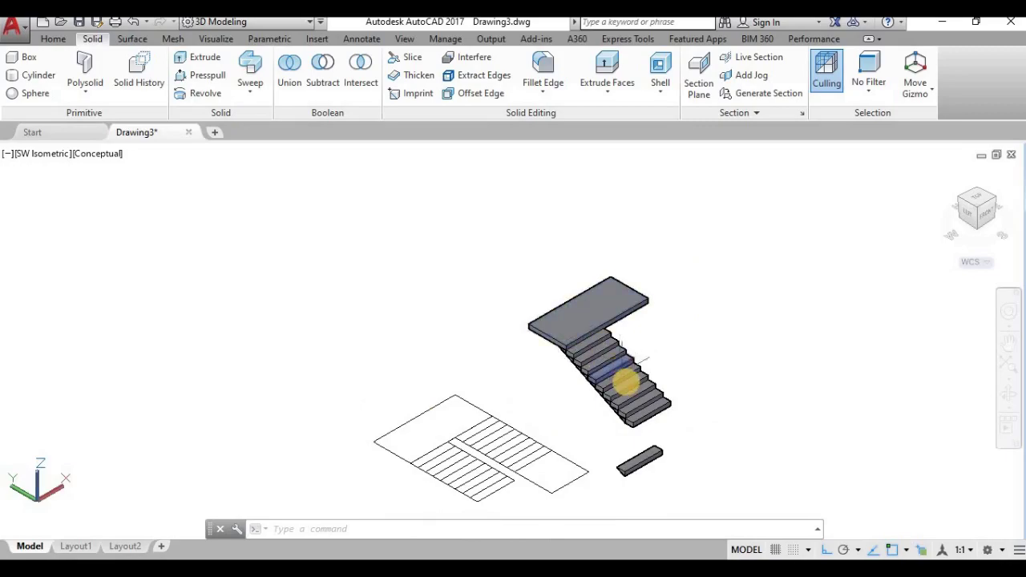
scroll(614, 385, up, 1)
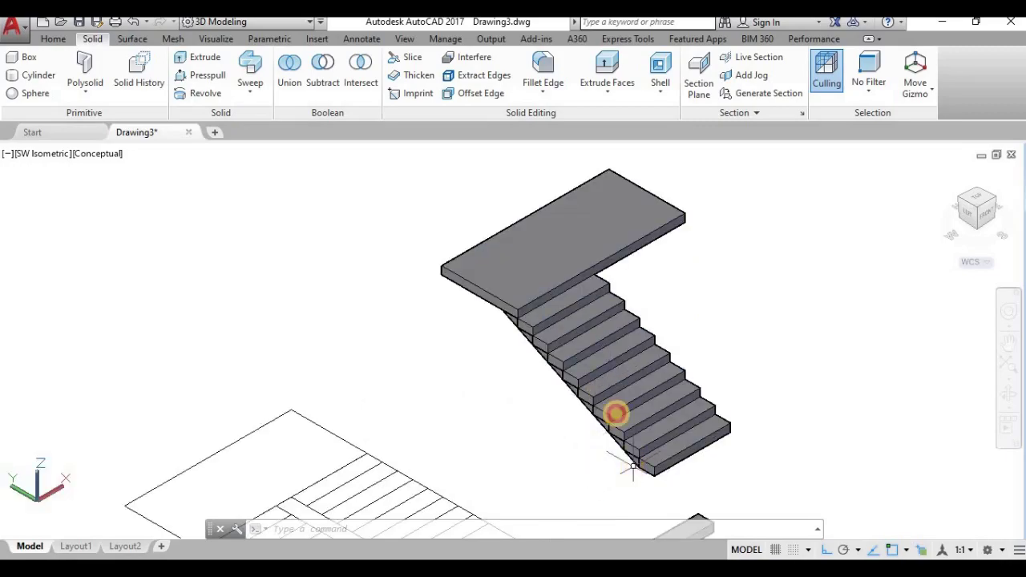
click(634, 466)
click(485, 261)
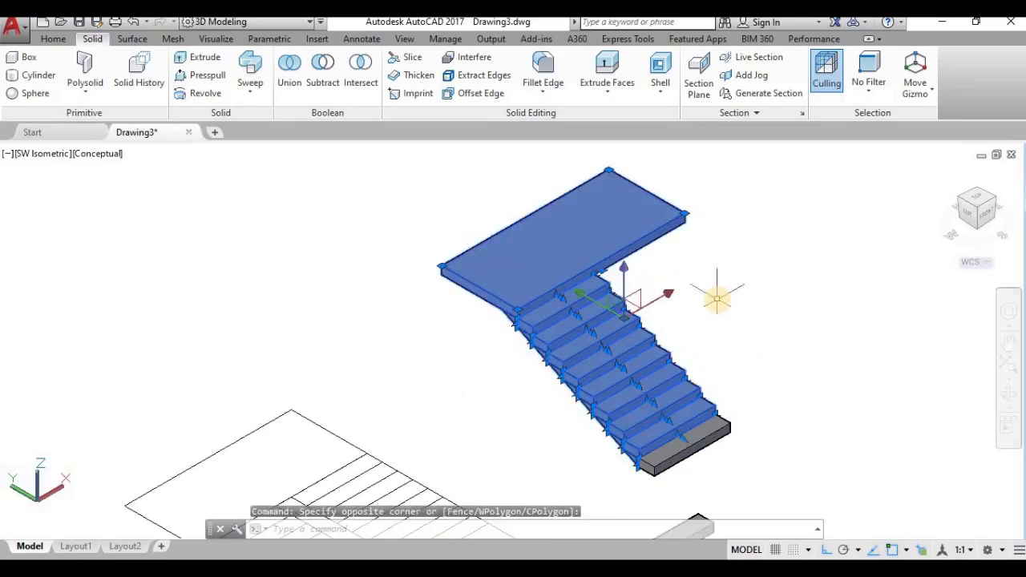
text(u)
key(Return)
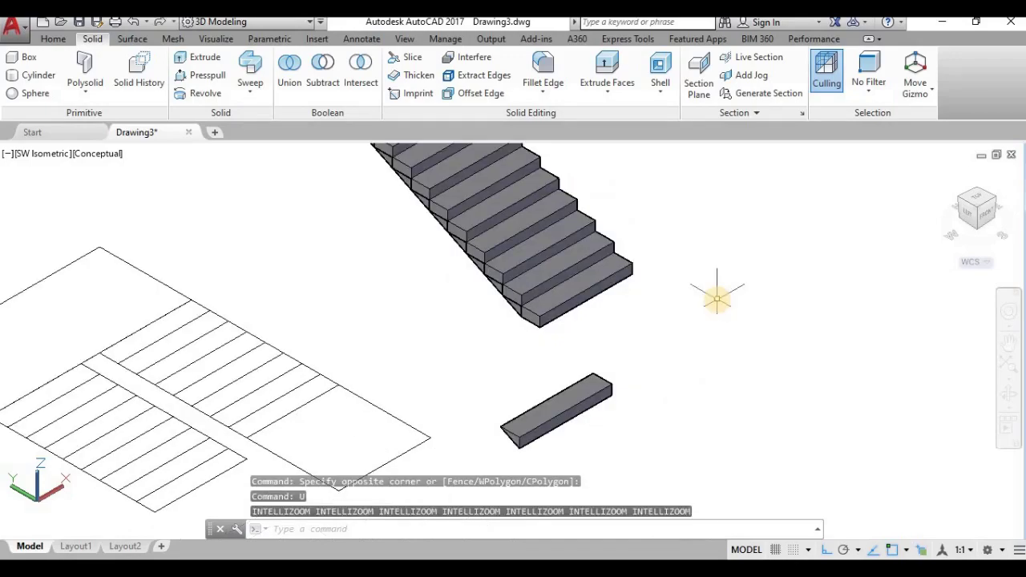
key(Escape)
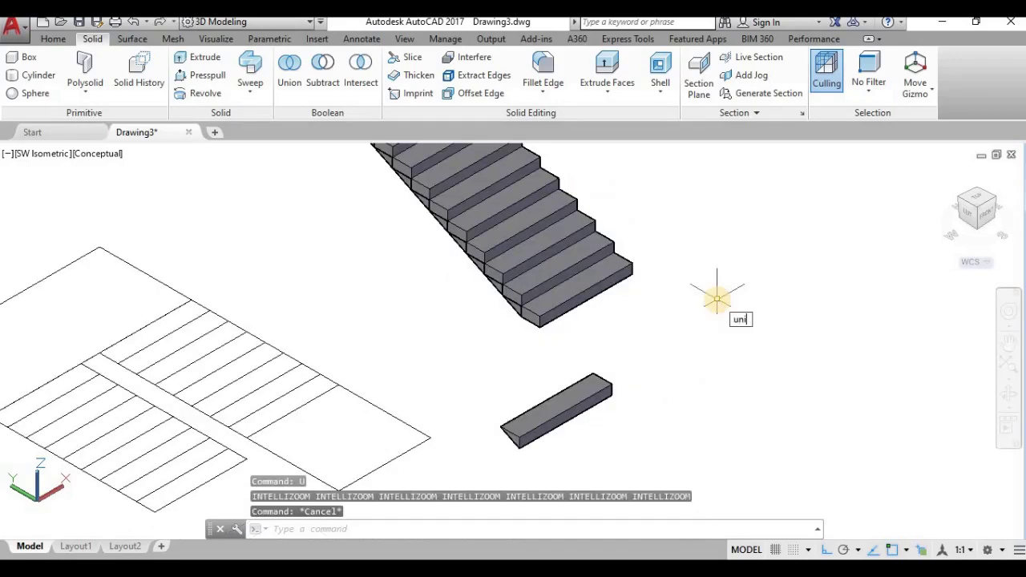
- Unite the landing, the wedges and all steps except the lowest one into a single solid with Union
click(794, 334)
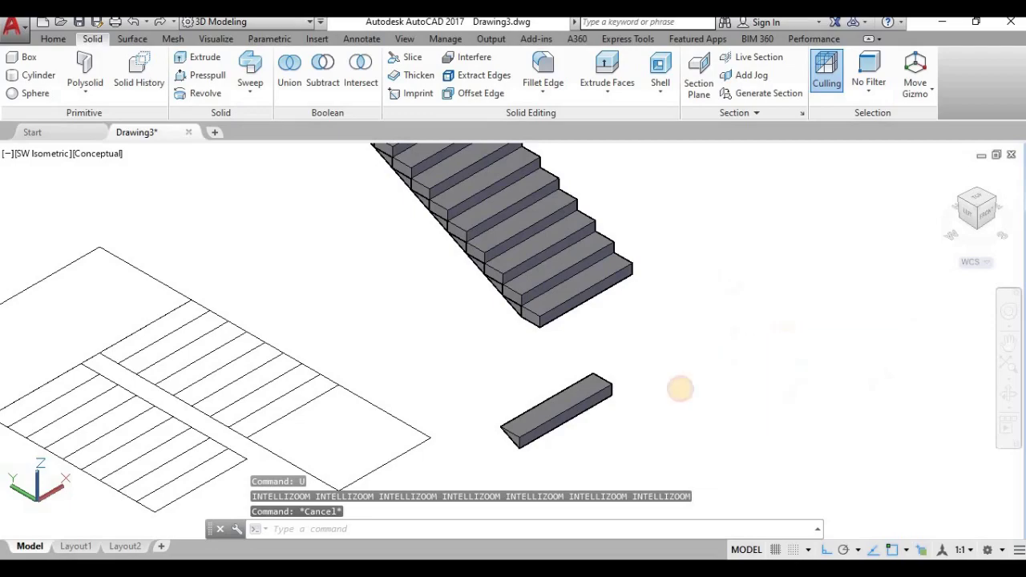
scroll(562, 301, down, 3)
scroll(506, 276, up, 3)
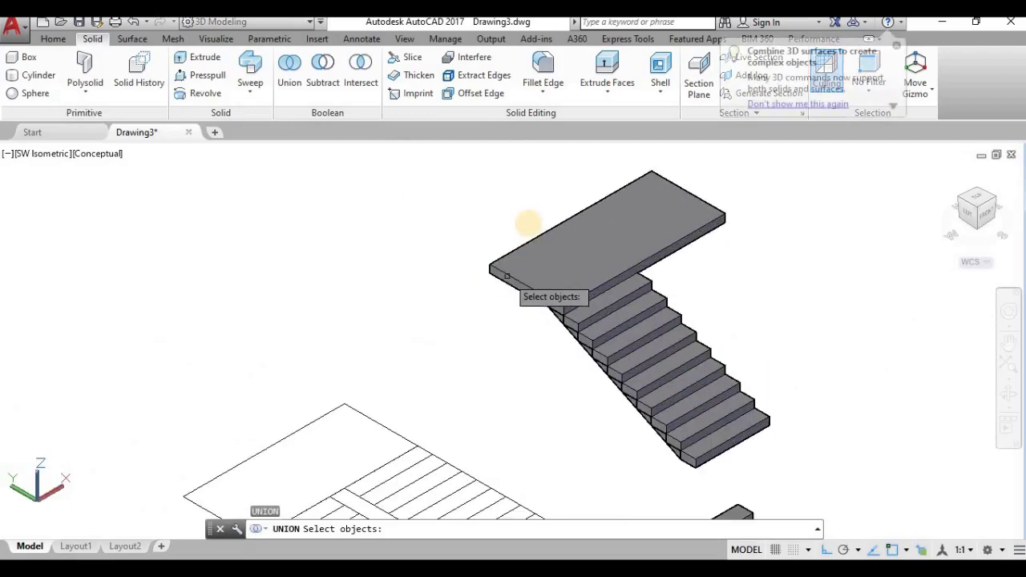
click(478, 203)
click(697, 425)
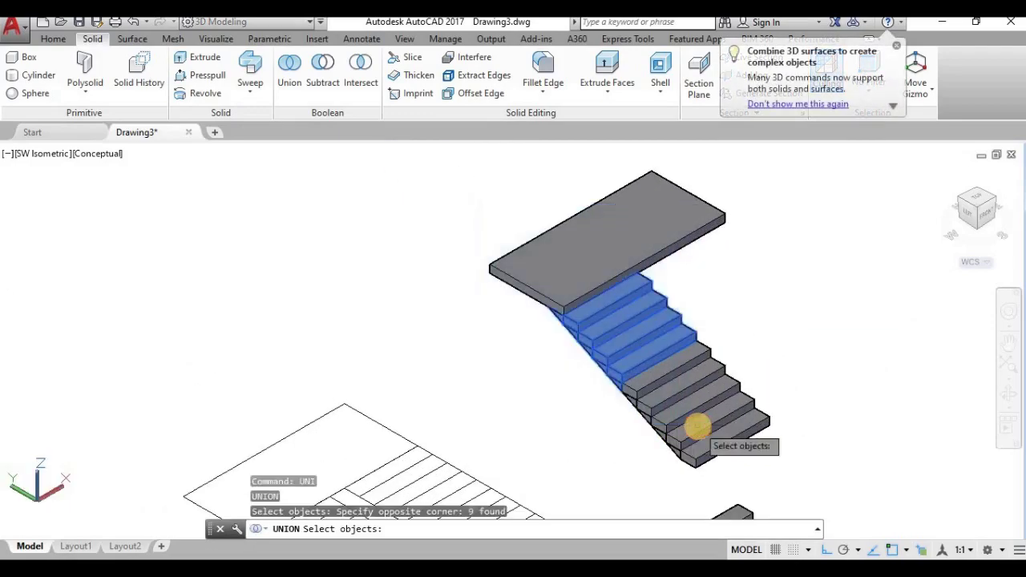
click(674, 233)
click(743, 385)
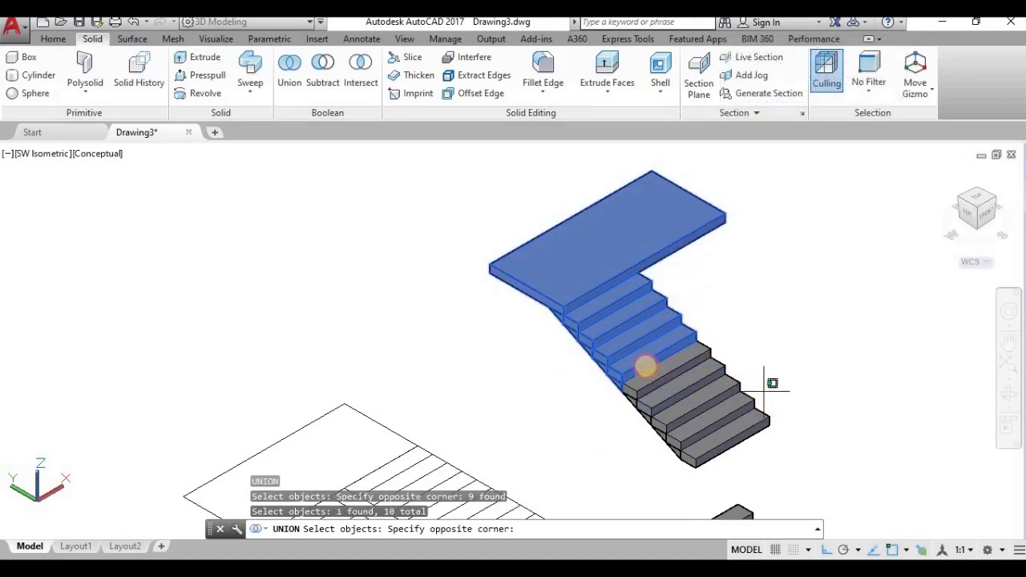
click(593, 424)
scroll(630, 456, up, 3)
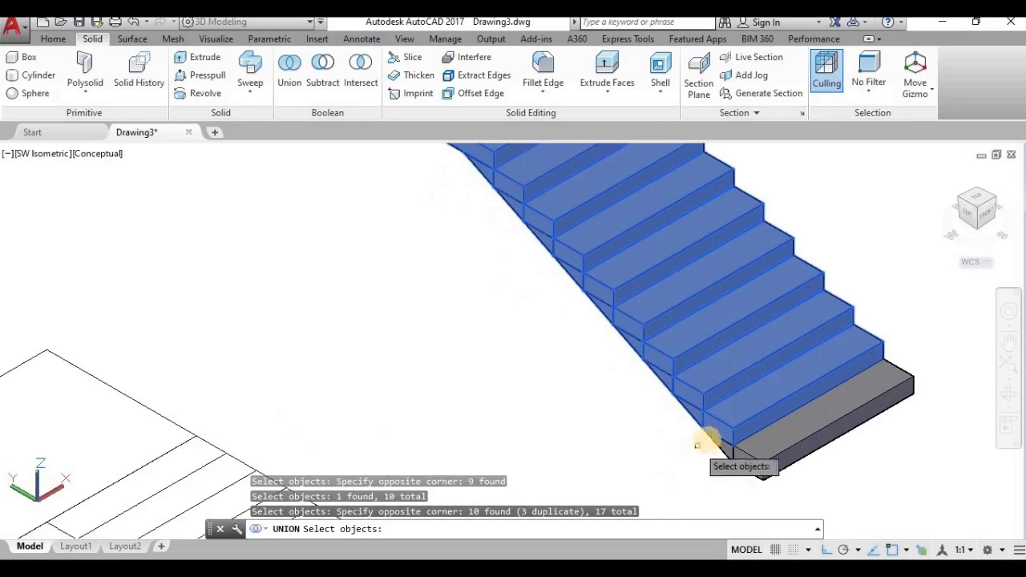
click(746, 461)
scroll(871, 420, down, 4)
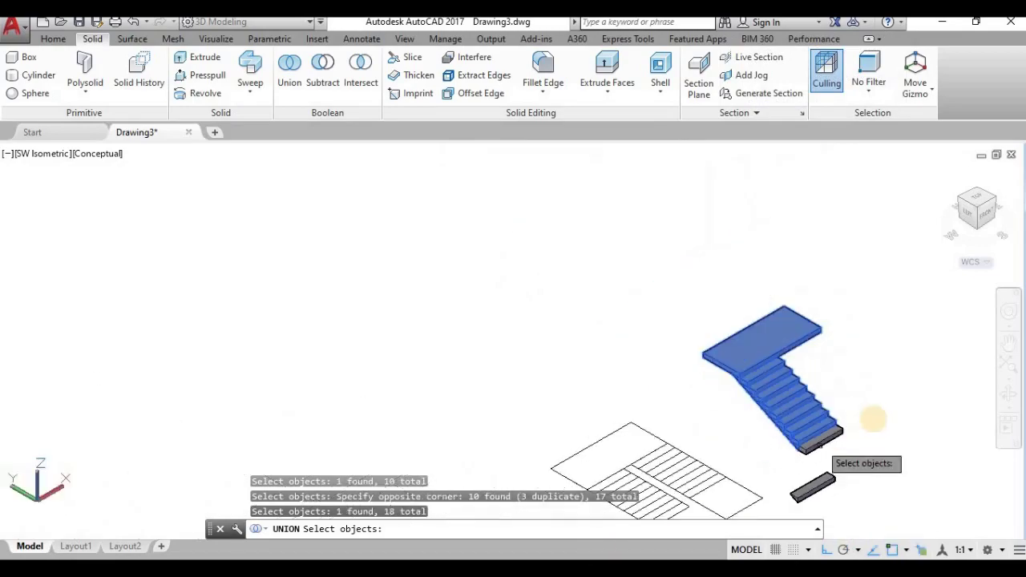
key(Return)
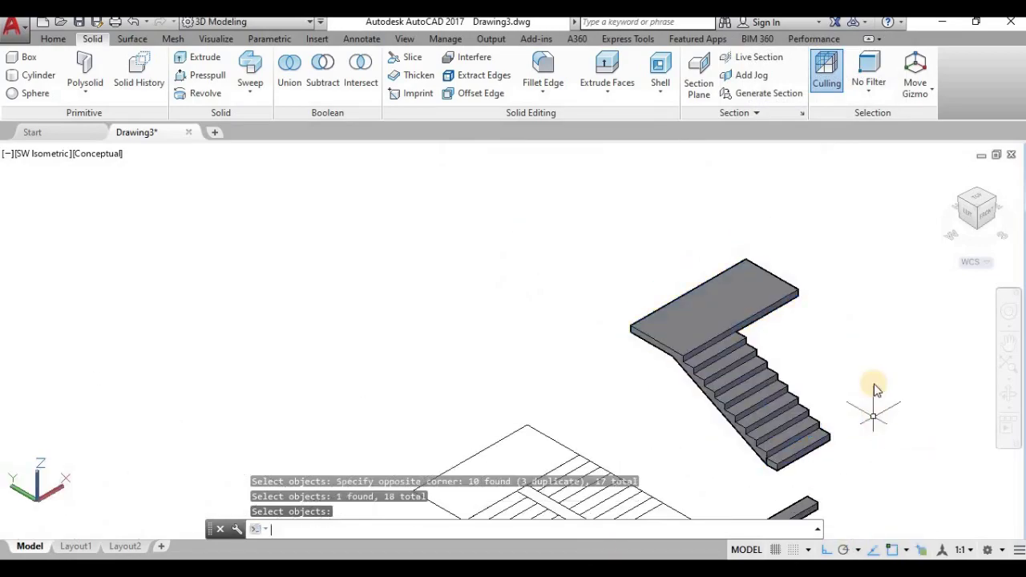
- Copy the united flight and landing straight up by about 6595 units along the Z axis
scroll(775, 376, up, 2)
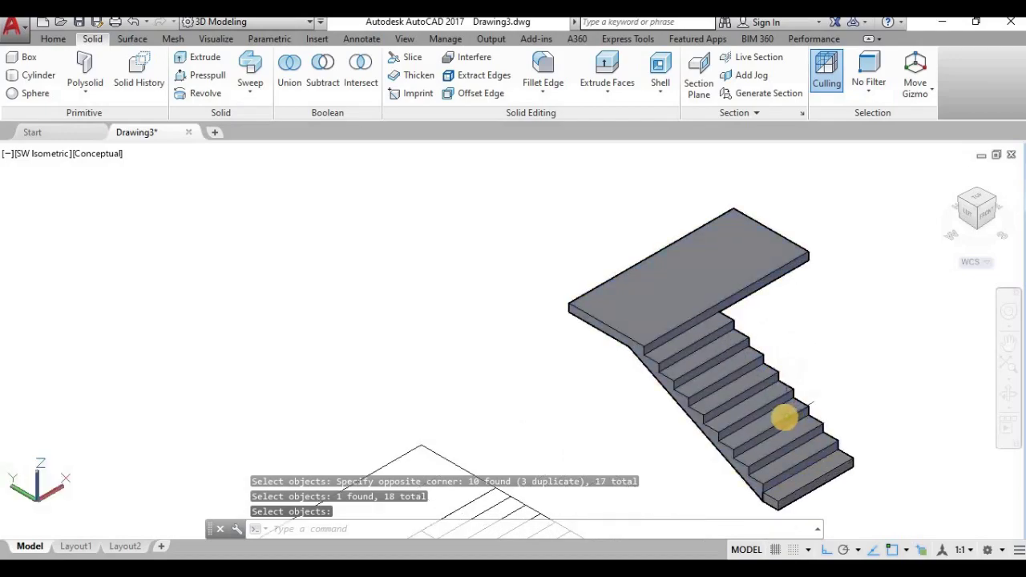
click(772, 407)
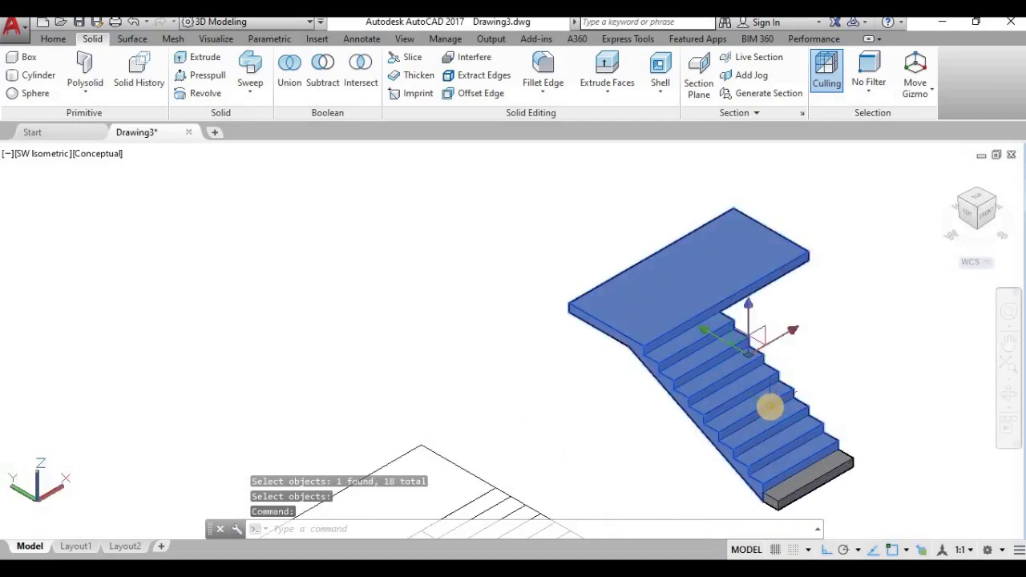
text(co)
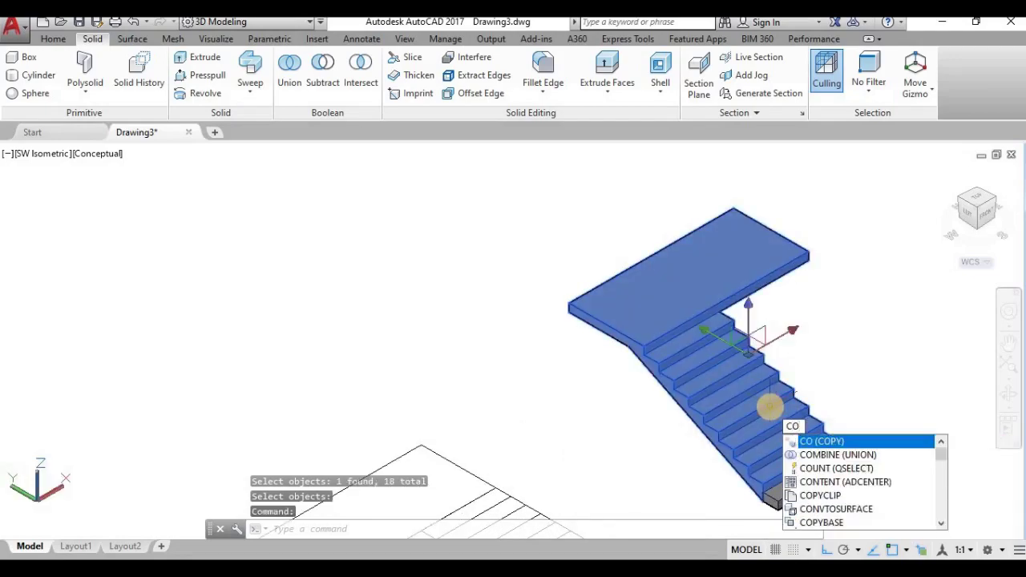
key(Return)
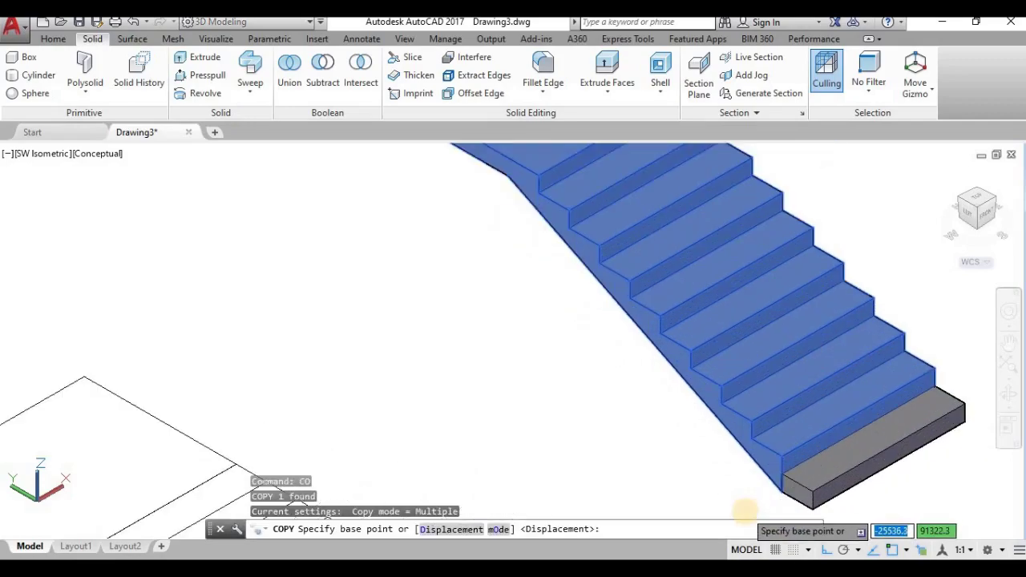
scroll(744, 531, up, 2)
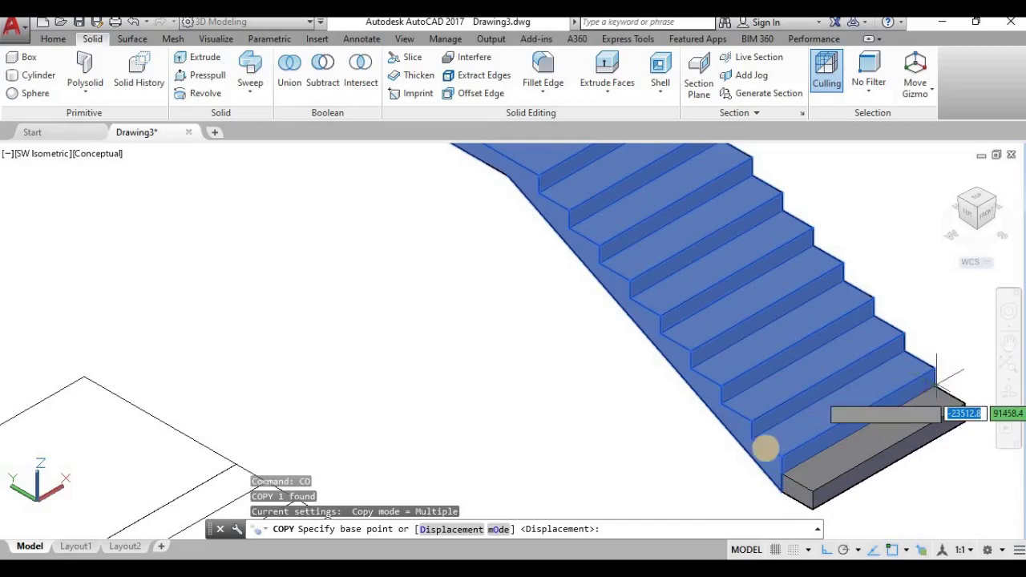
scroll(823, 391, down, 3)
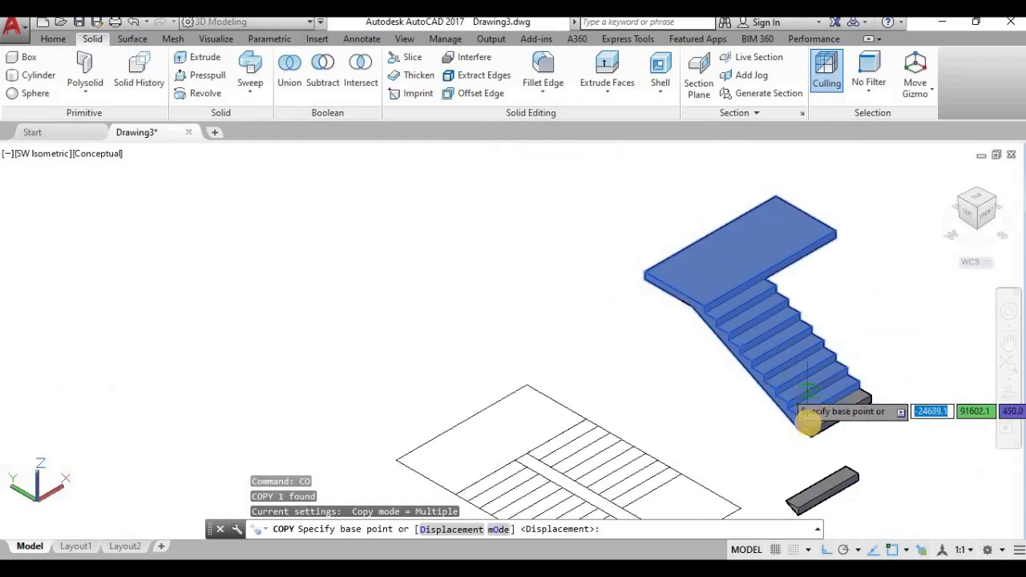
scroll(798, 417, up, 3)
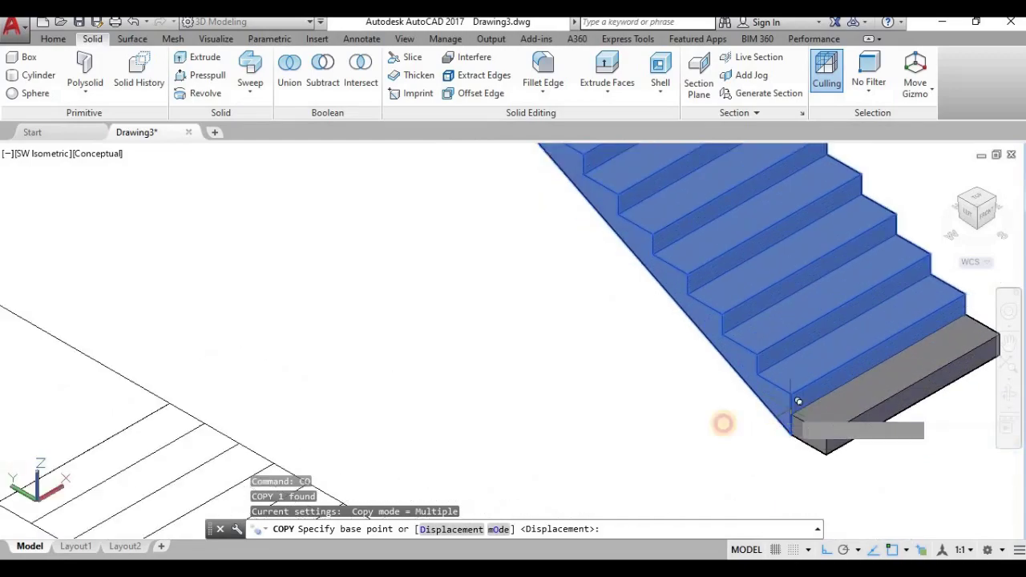
click(722, 423)
scroll(674, 437, down, 5)
scroll(751, 348, up, 5)
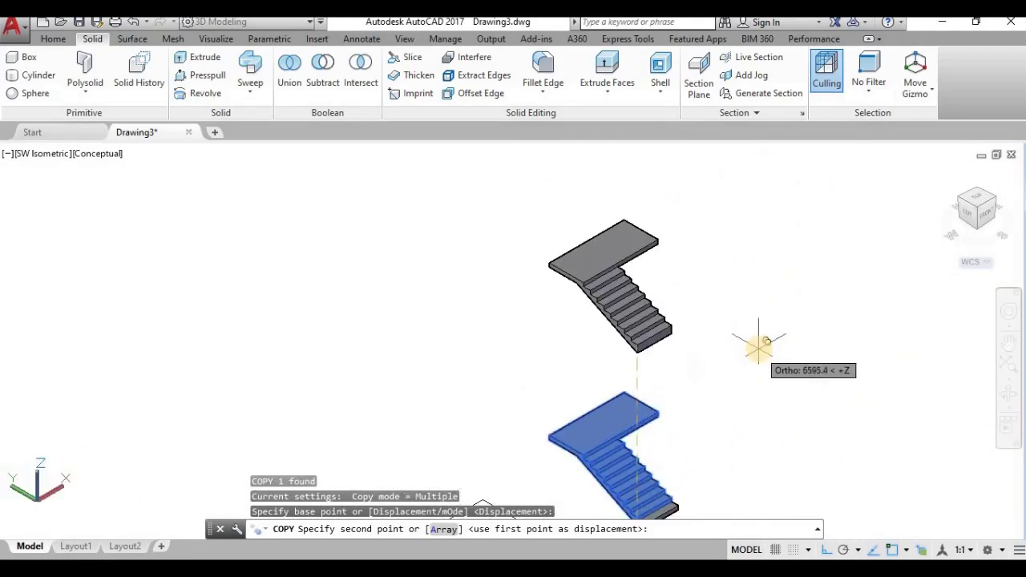
click(757, 345)
key(Return)
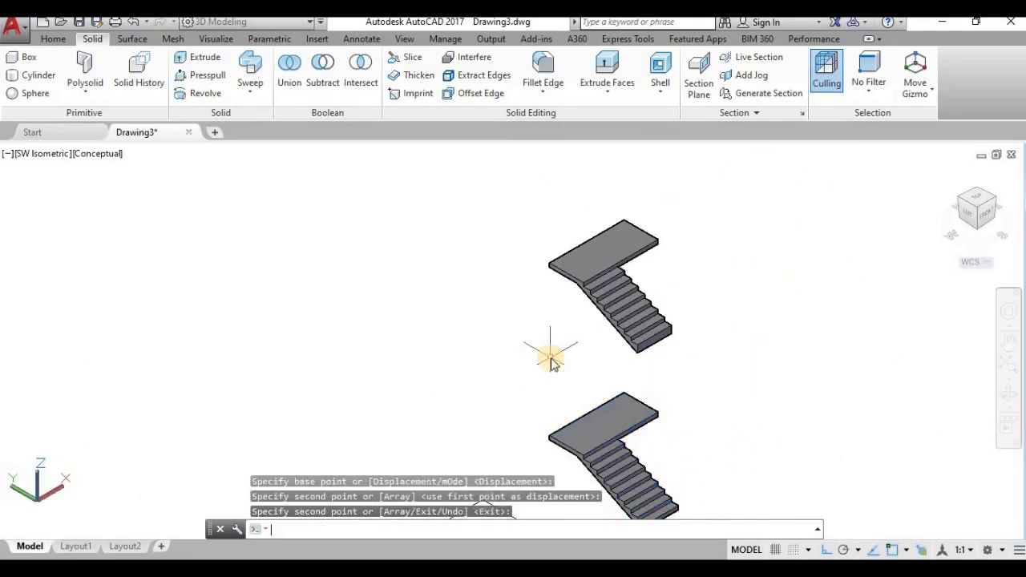
- Rotate the upper copy of the staircase by 270° about a point on its landing
scroll(550, 356, down, 3)
scroll(683, 294, up, 3)
click(492, 350)
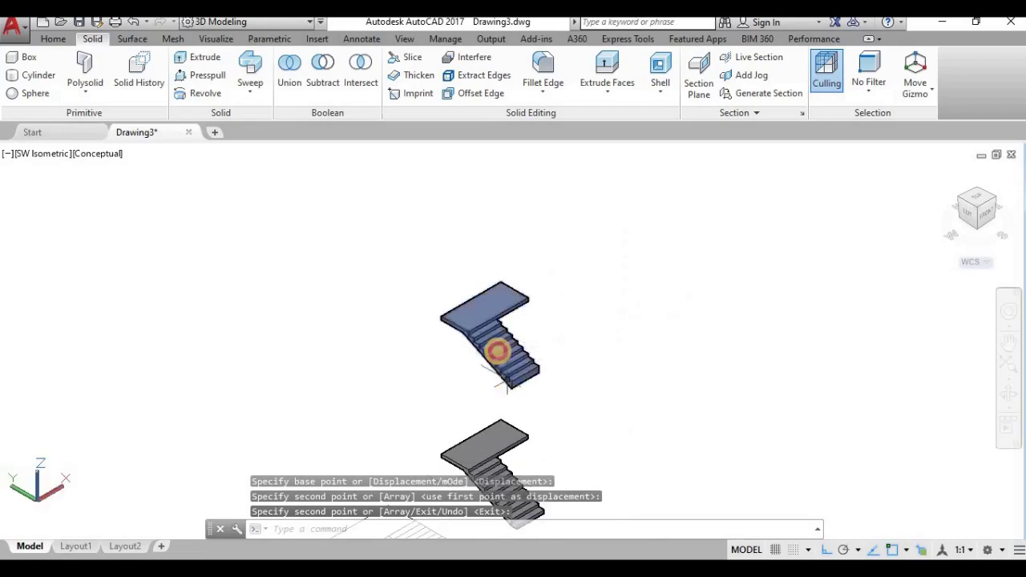
text(r)
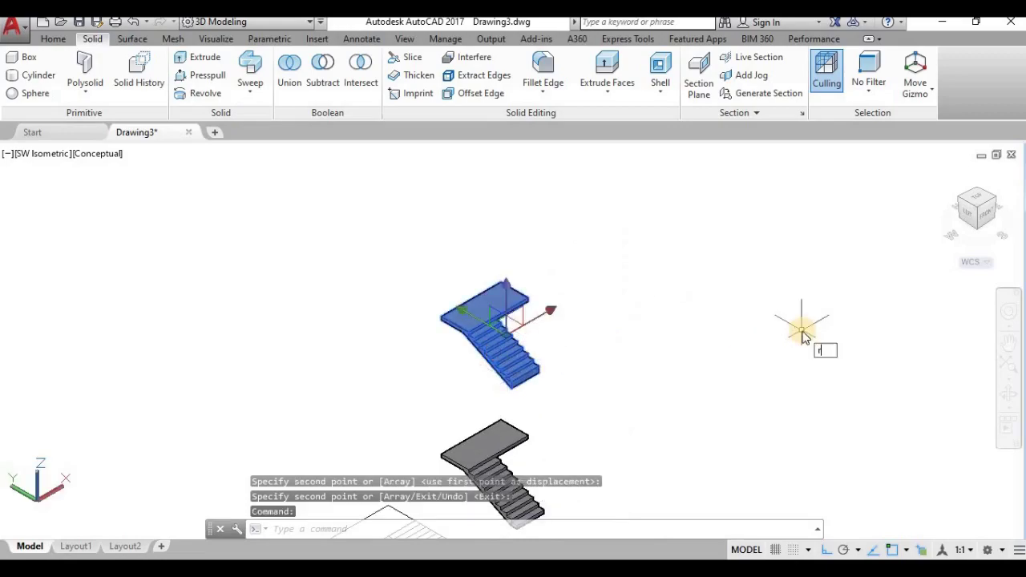
text(o)
key(Return)
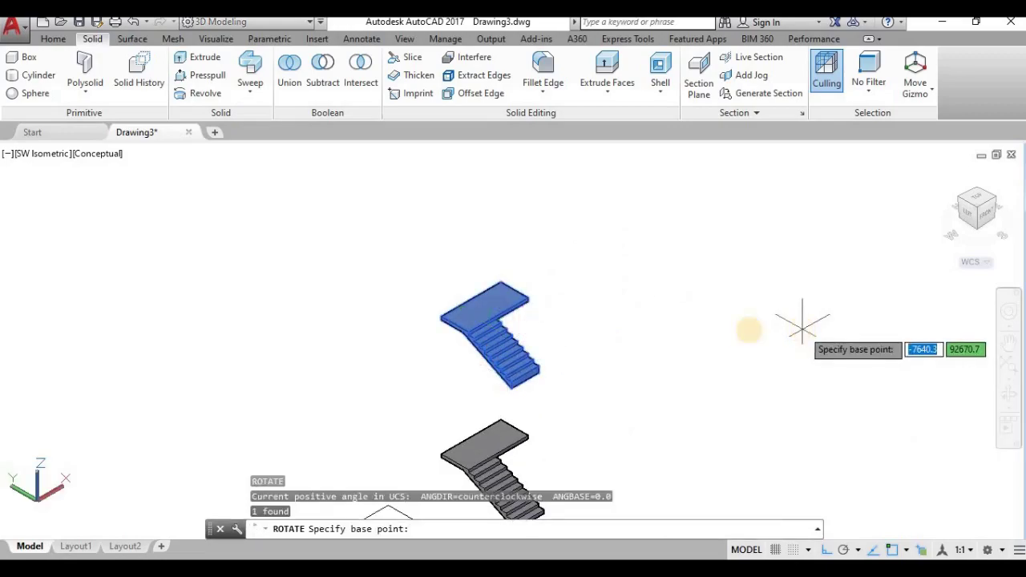
click(512, 297)
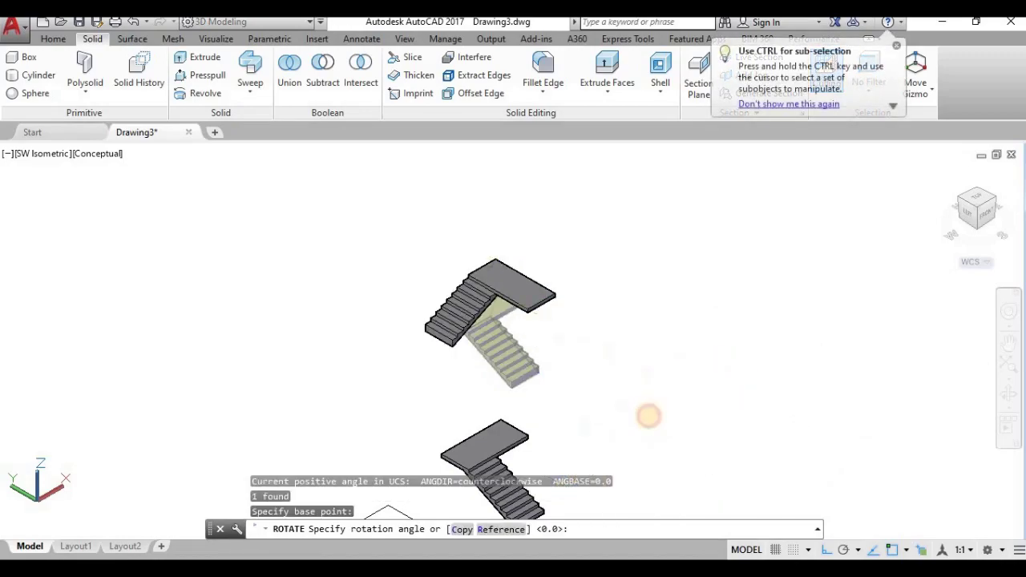
click(649, 415)
- Rotate the upper copy again about its landing's end corner until it is turned half a circle from the original flight
click(543, 294)
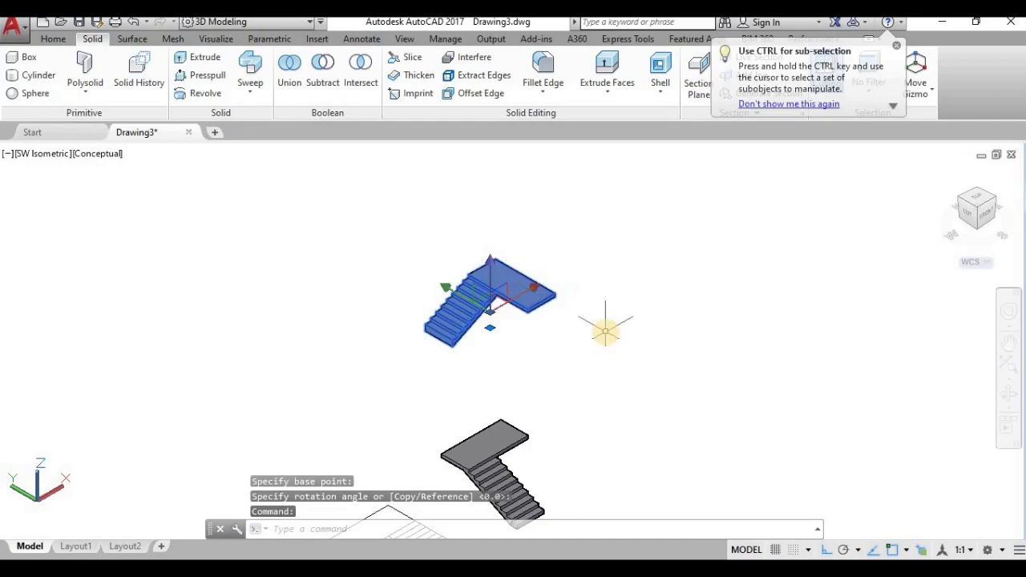
text(ro)
key(Return)
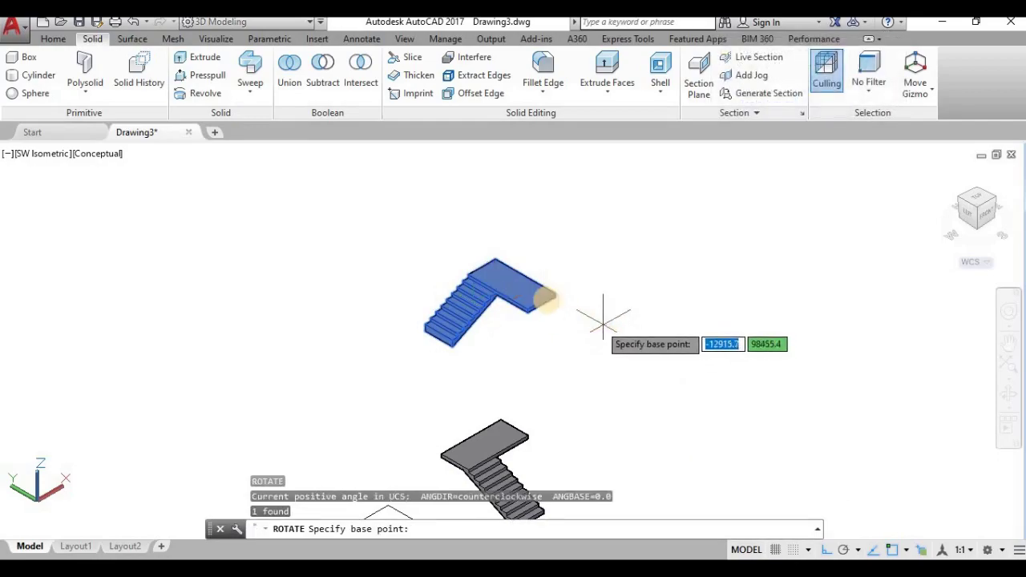
click(547, 300)
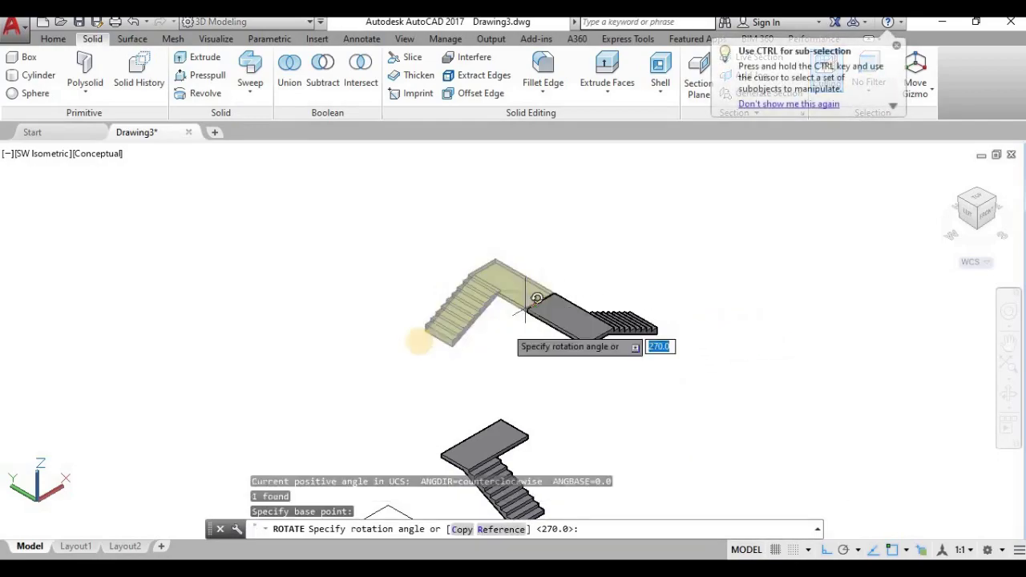
click(723, 358)
- Select the rotated upper flight and switch the view to NE Isometric, showing it together with the lower flight
scroll(551, 278, down, 4)
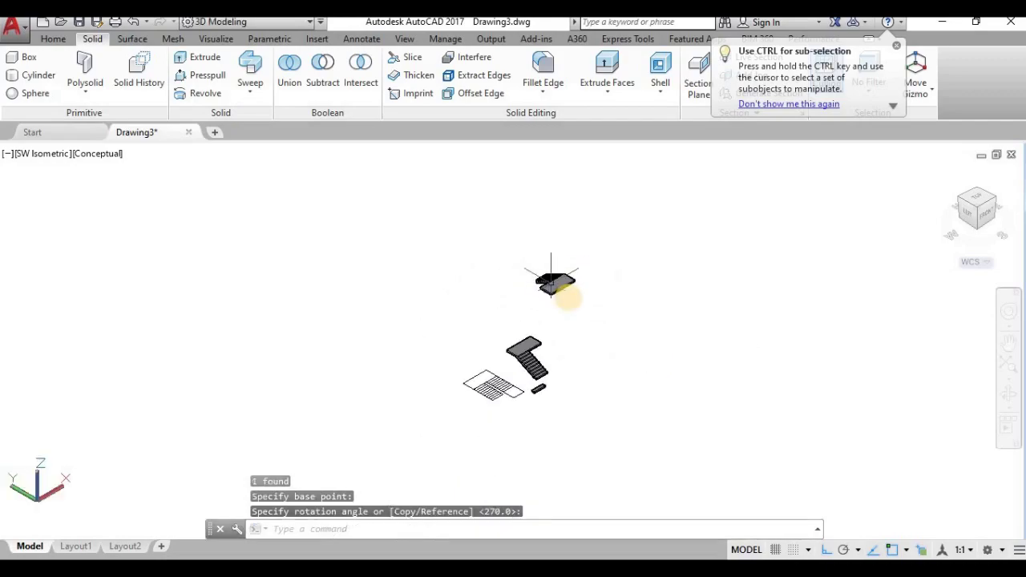
scroll(567, 299, up, 4)
click(555, 297)
click(509, 238)
scroll(508, 236, up, 2)
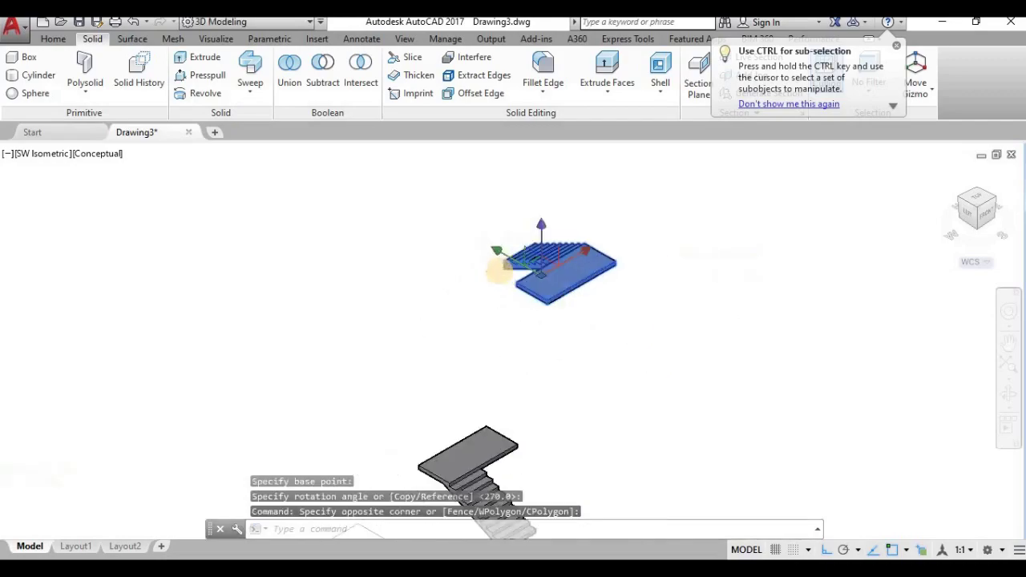
scroll(497, 269, up, 3)
scroll(499, 271, down, 3)
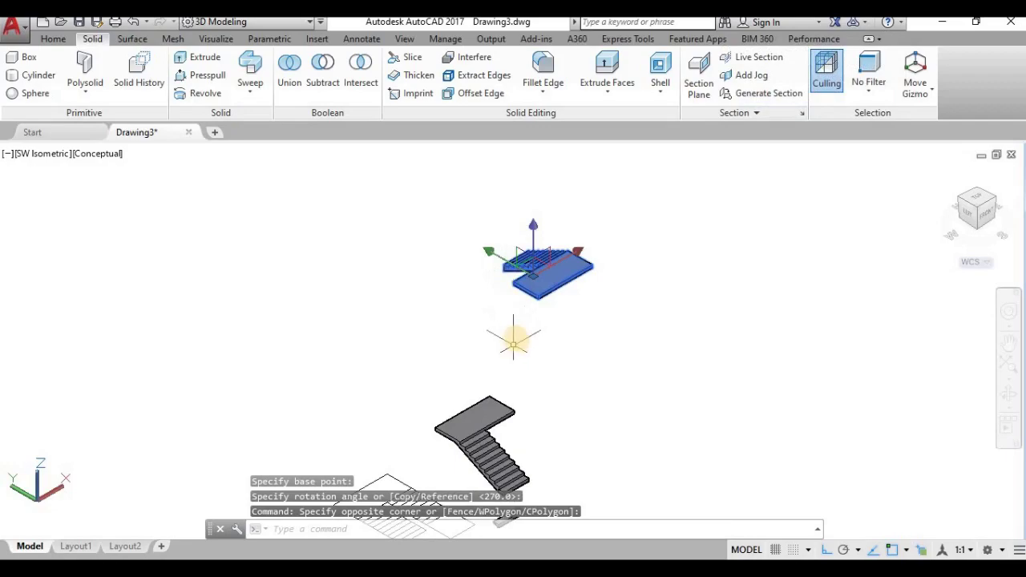
scroll(514, 343, up, 3)
scroll(480, 293, down, 2)
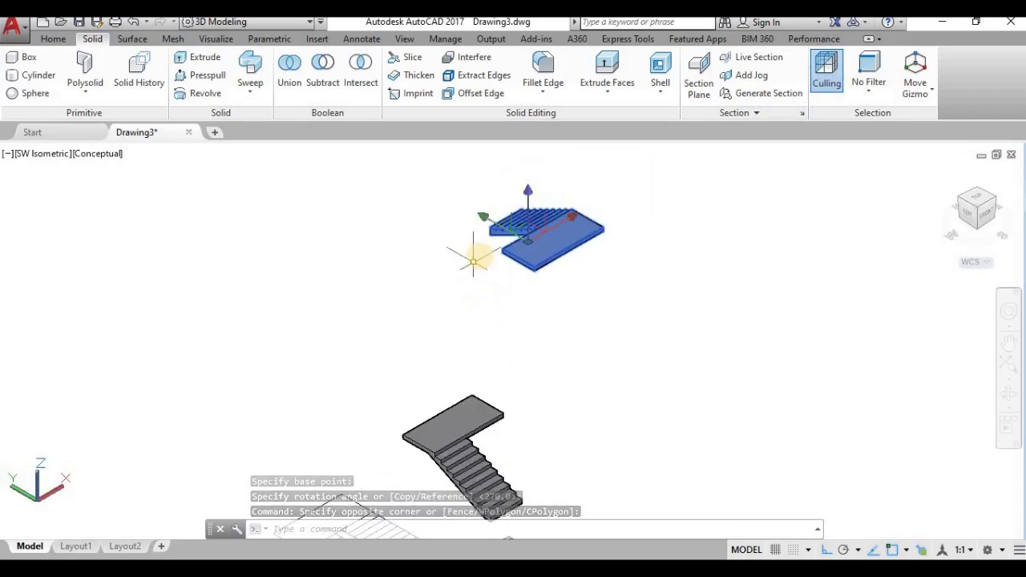
scroll(495, 222, up, 8)
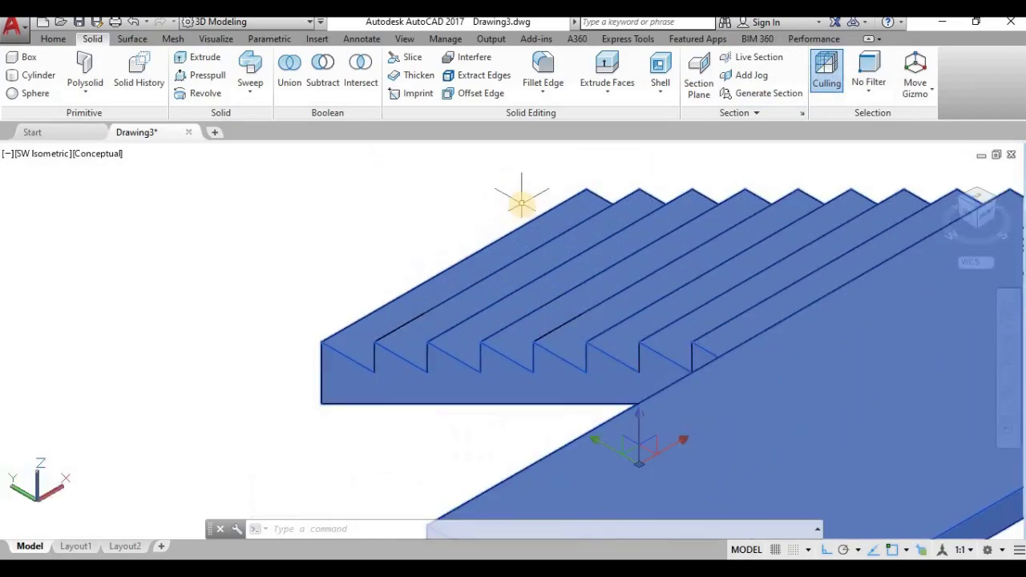
scroll(521, 205, down, 6)
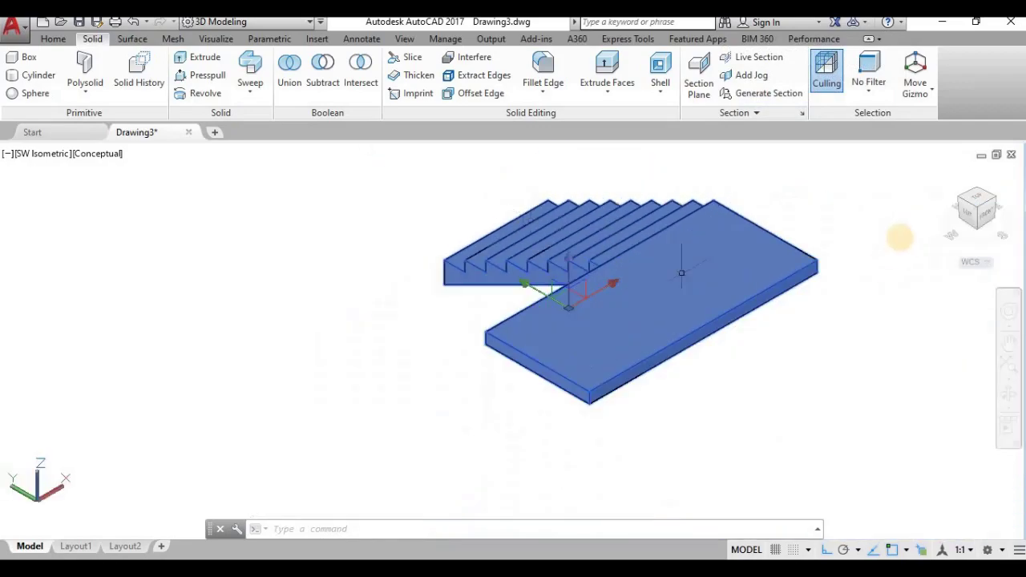
click(980, 196)
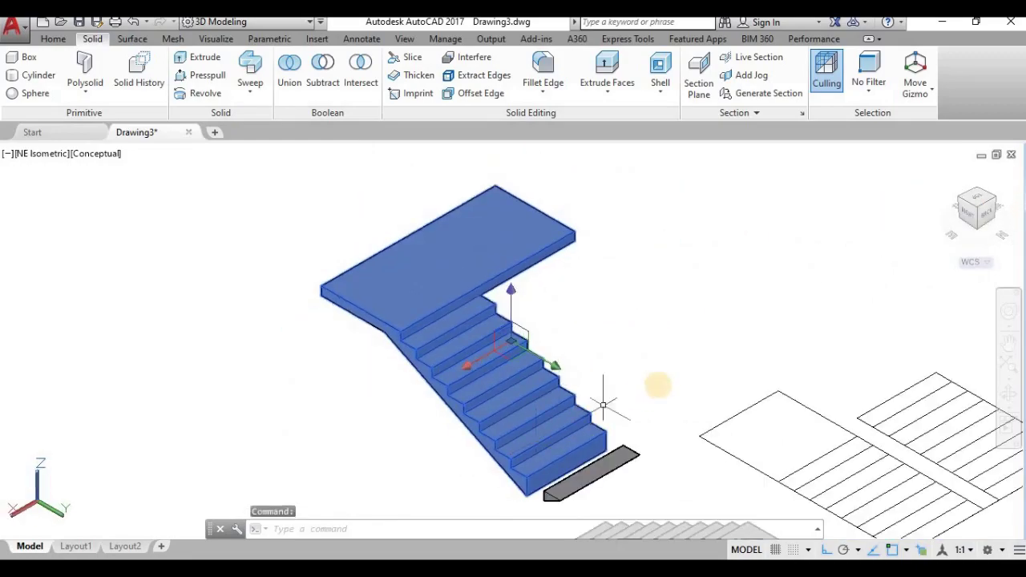
middle_drag(667, 293, 672, 246)
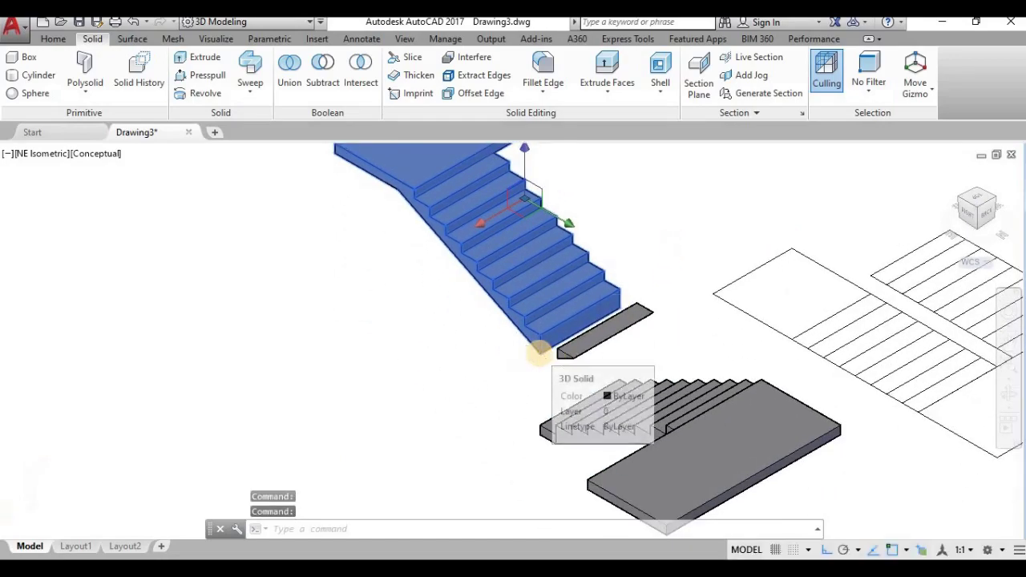
- Move the rotated upper flight by its bottom corner onto the matching bottom corner of the lower flight's landing
scroll(539, 353, up, 2)
text(m)
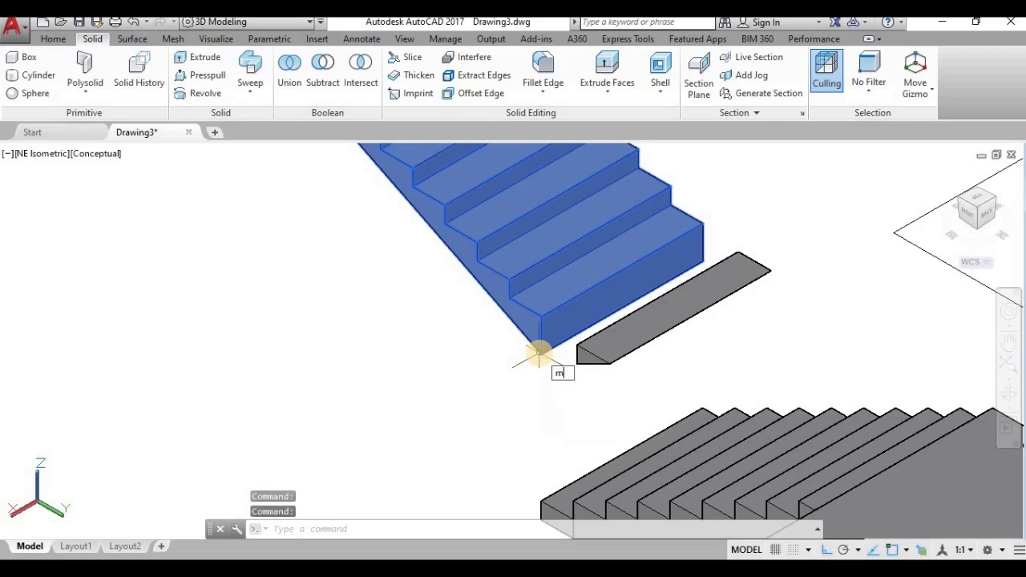
key(Return)
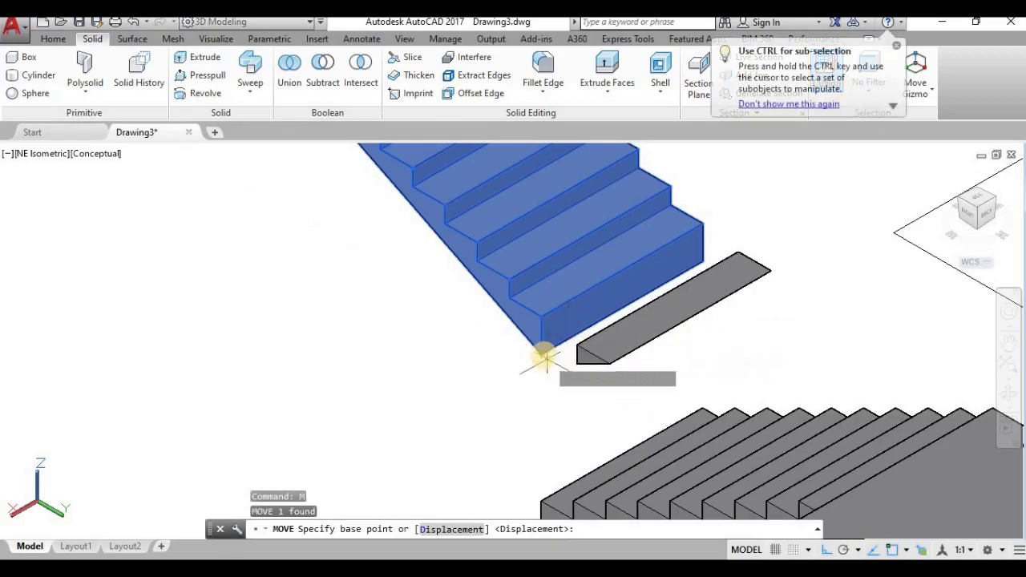
click(542, 352)
scroll(681, 195, down, 4)
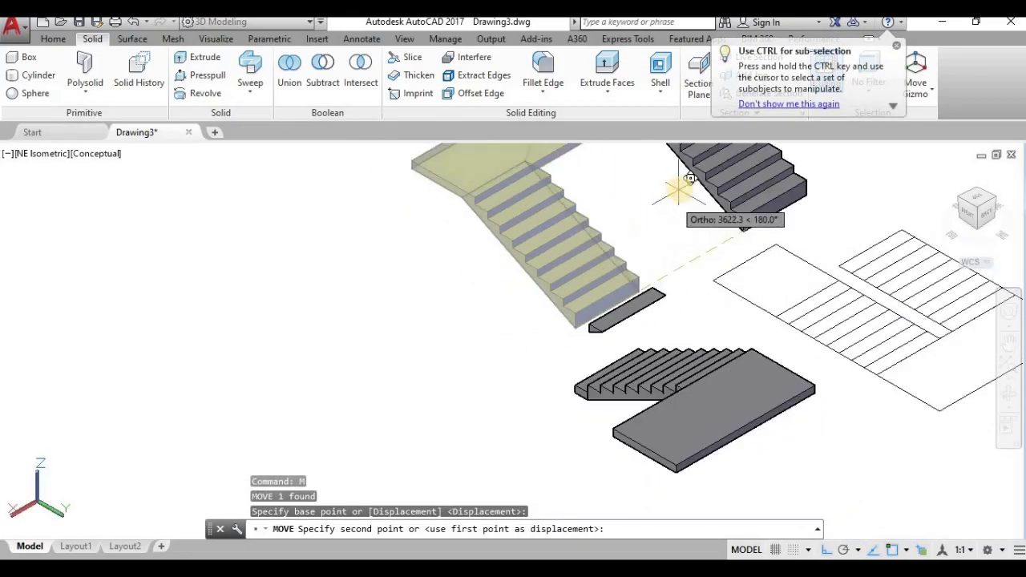
scroll(649, 323, up, 5)
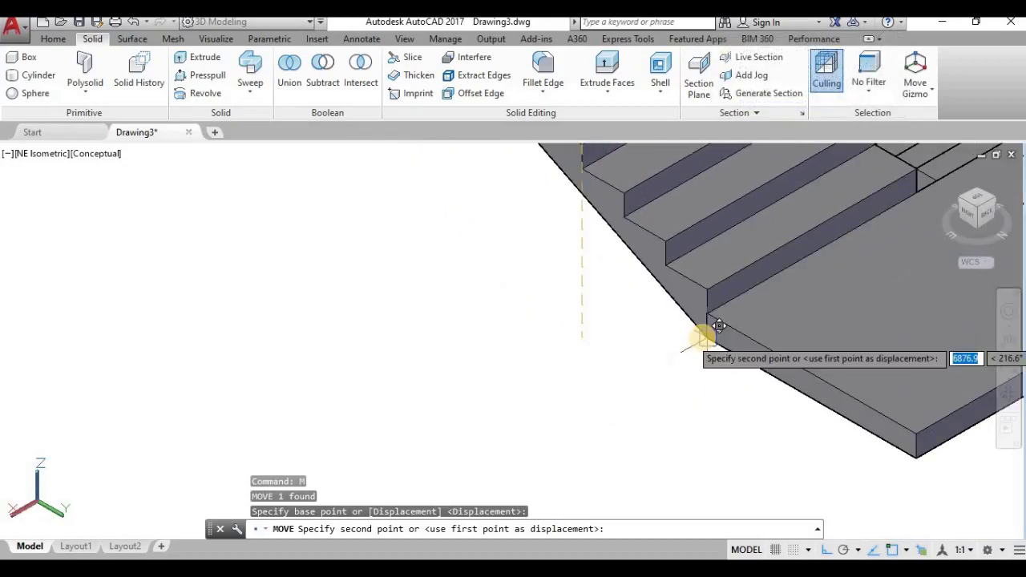
click(703, 338)
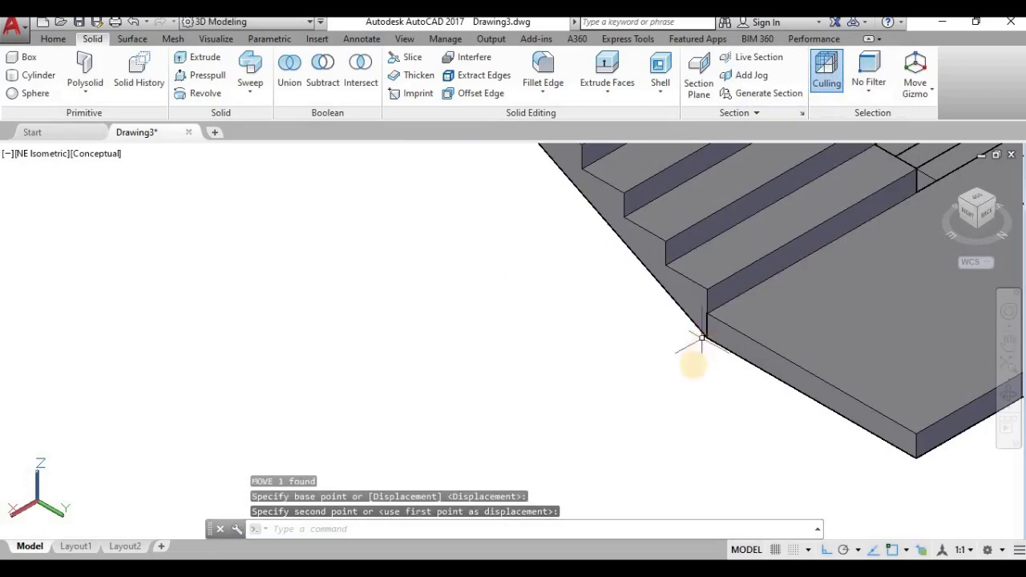
- Examine the joint between the second flight and the lower landing, and the overall assembled staircase
scroll(699, 348, up, 5)
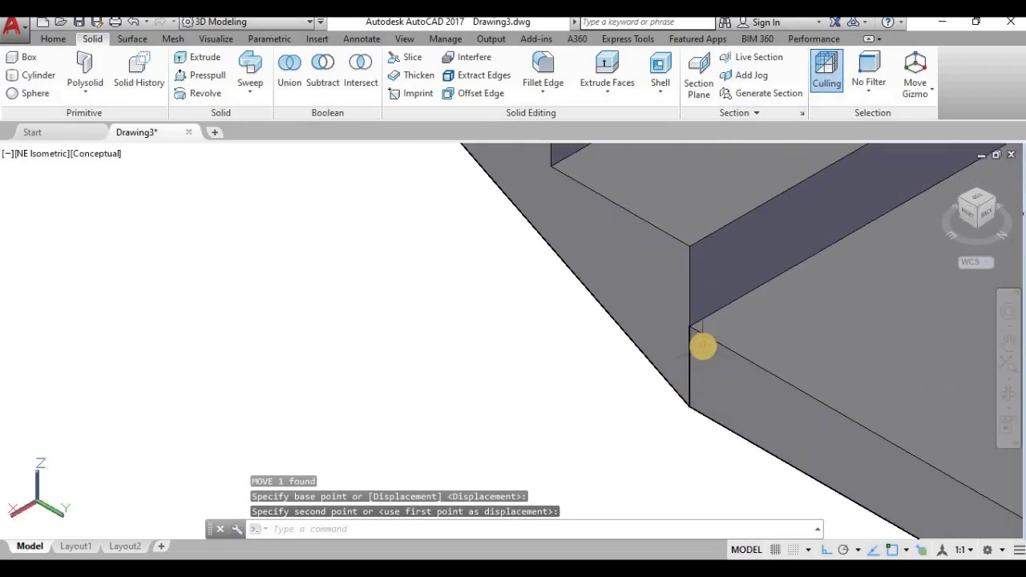
scroll(702, 347, down, 6)
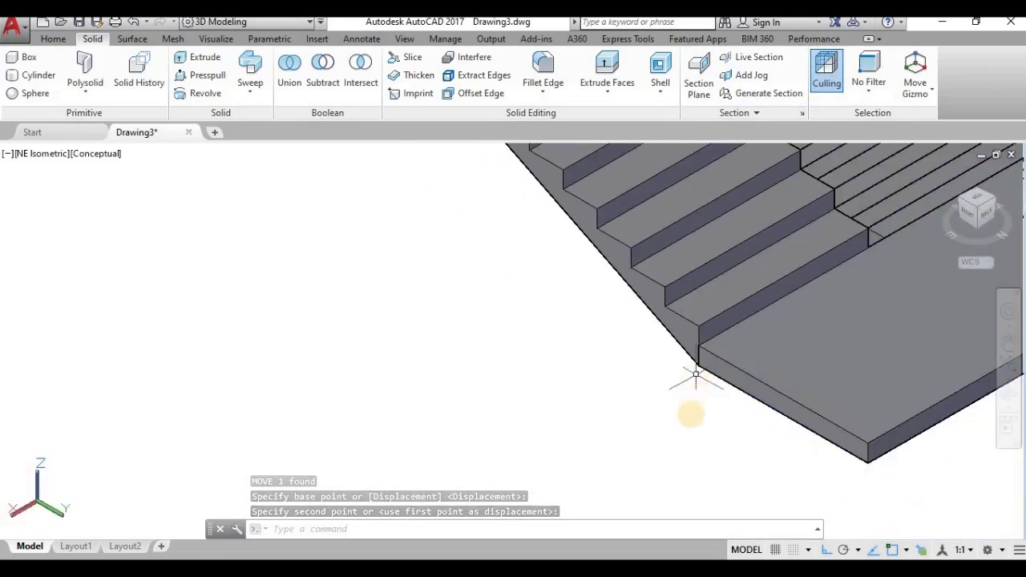
scroll(721, 344, up, 5)
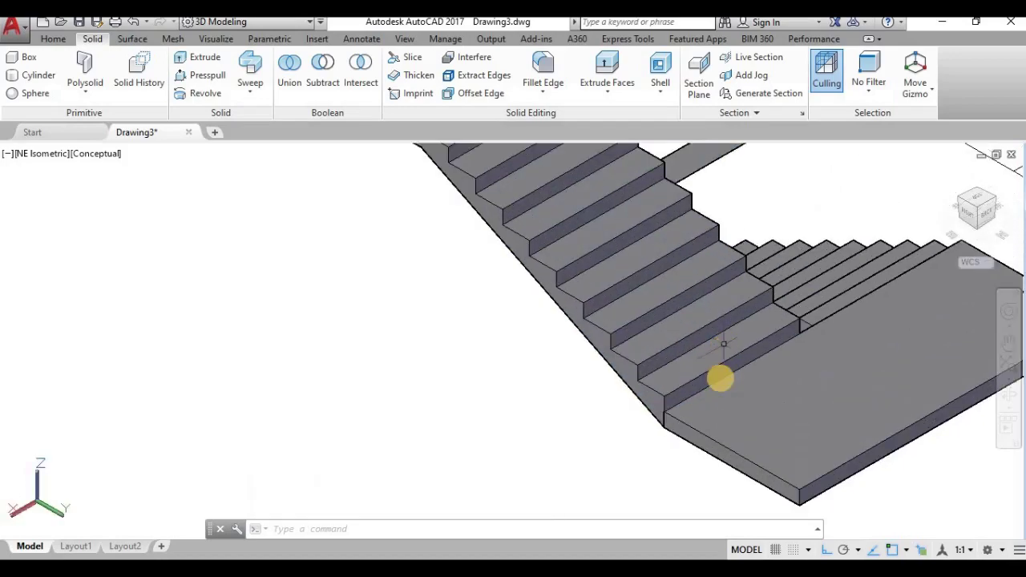
scroll(720, 379, down, 8)
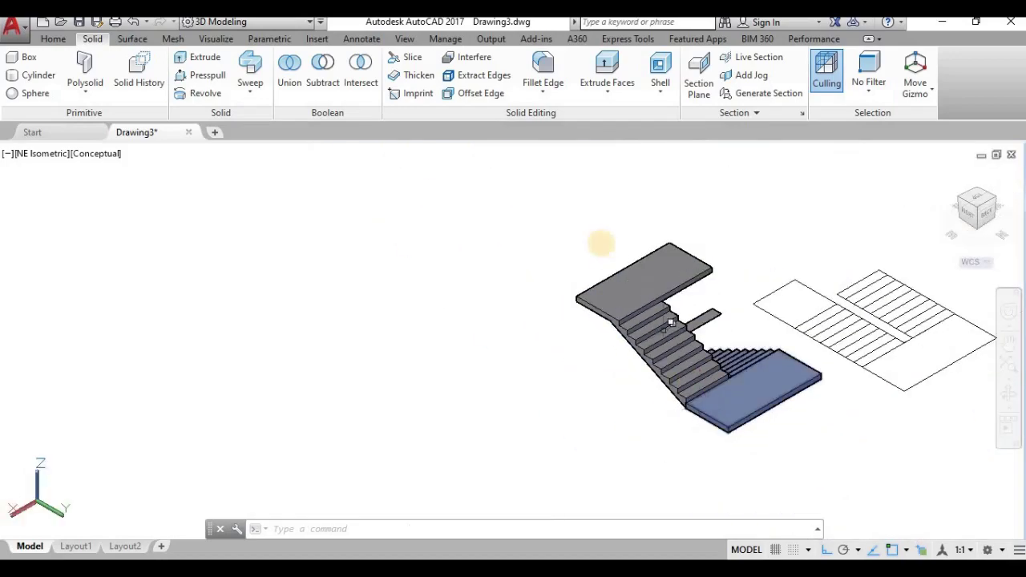
scroll(600, 239, up, 2)
scroll(601, 239, down, 3)
scroll(676, 251, up, 3)
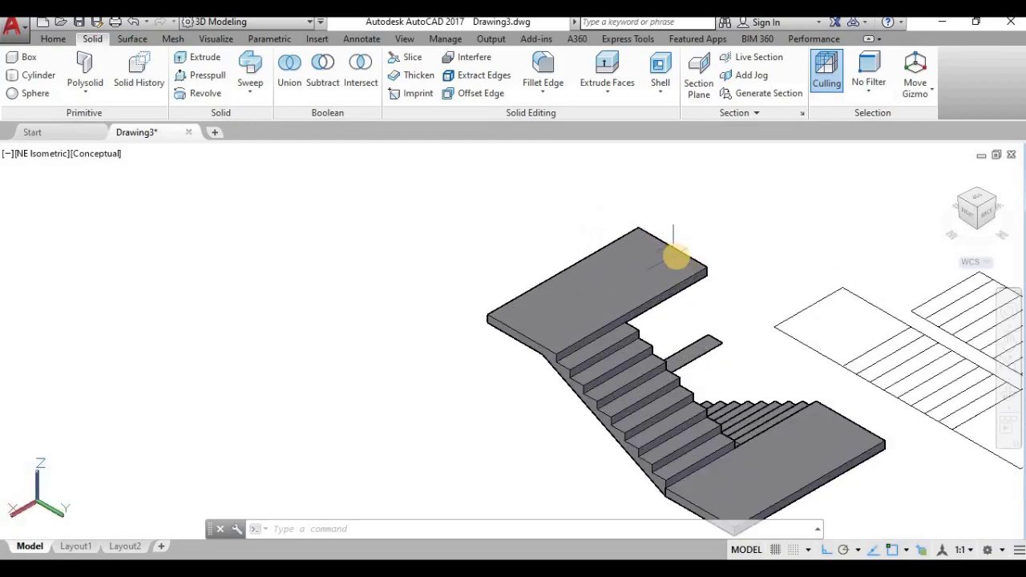
scroll(681, 265, up, 3)
scroll(742, 322, down, 4)
middle_drag(804, 369, 743, 383)
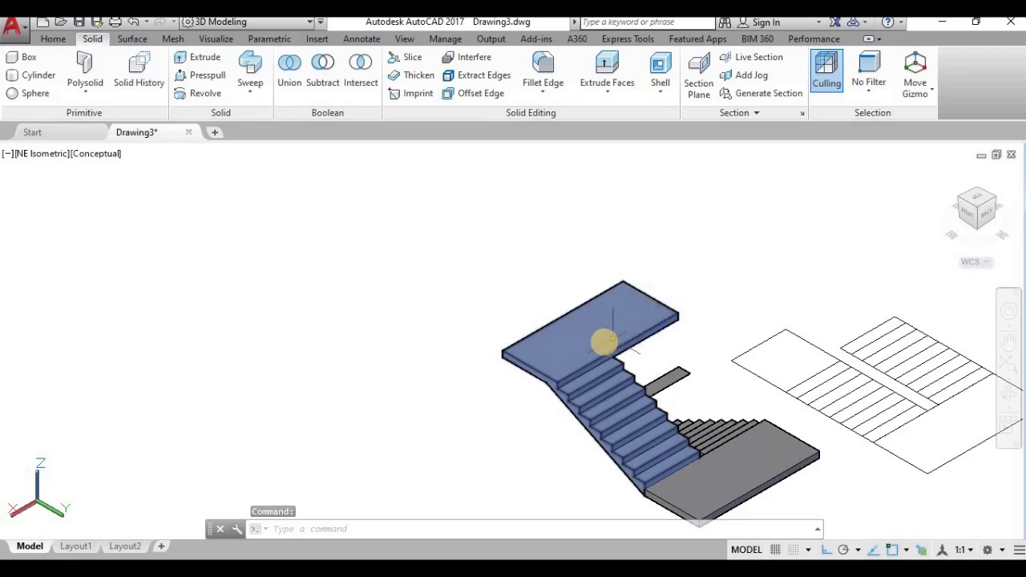
scroll(733, 280, down, 2)
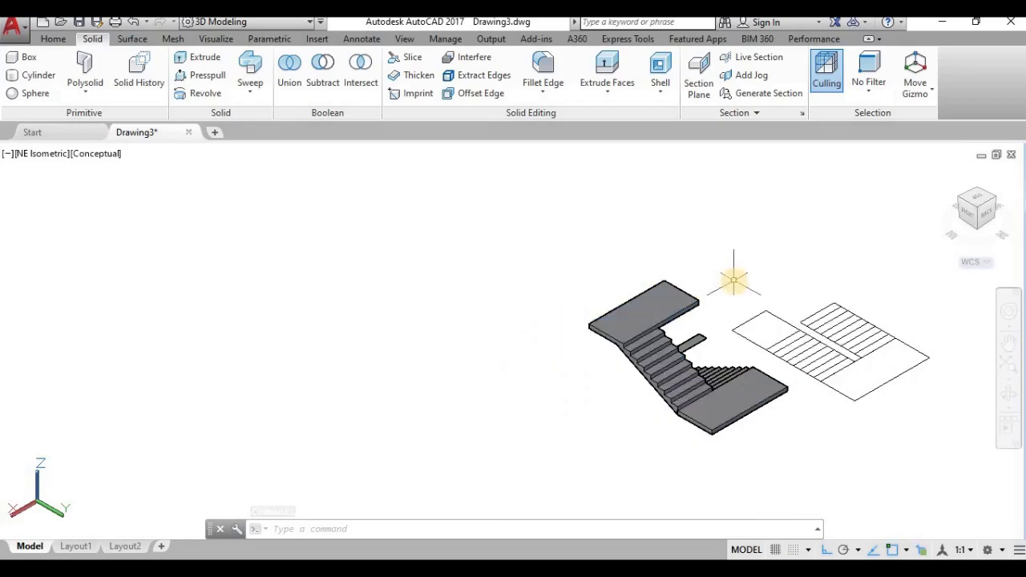
middle_drag(733, 280, 681, 308)
scroll(686, 281, up, 3)
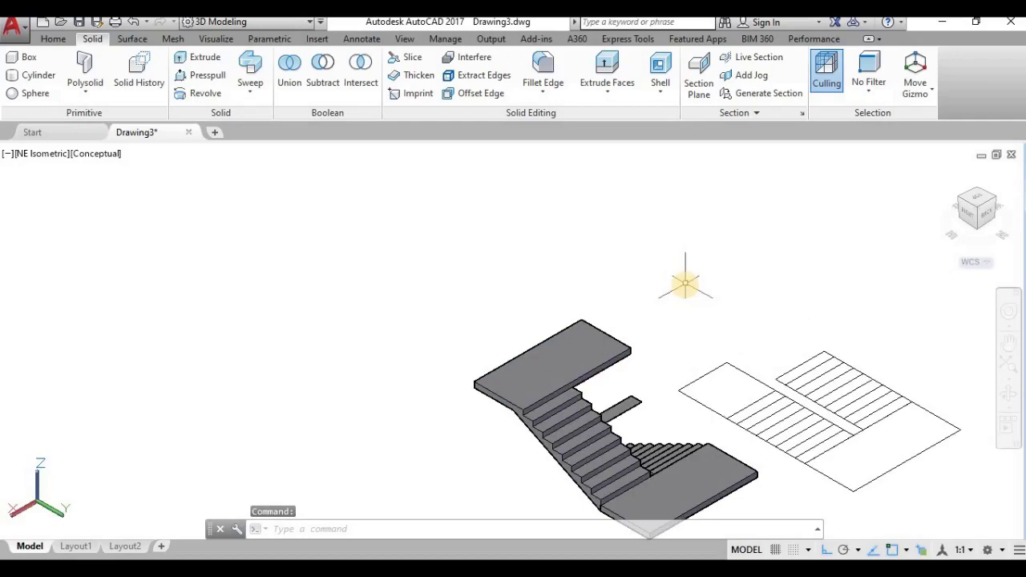
scroll(686, 284, down, 2)
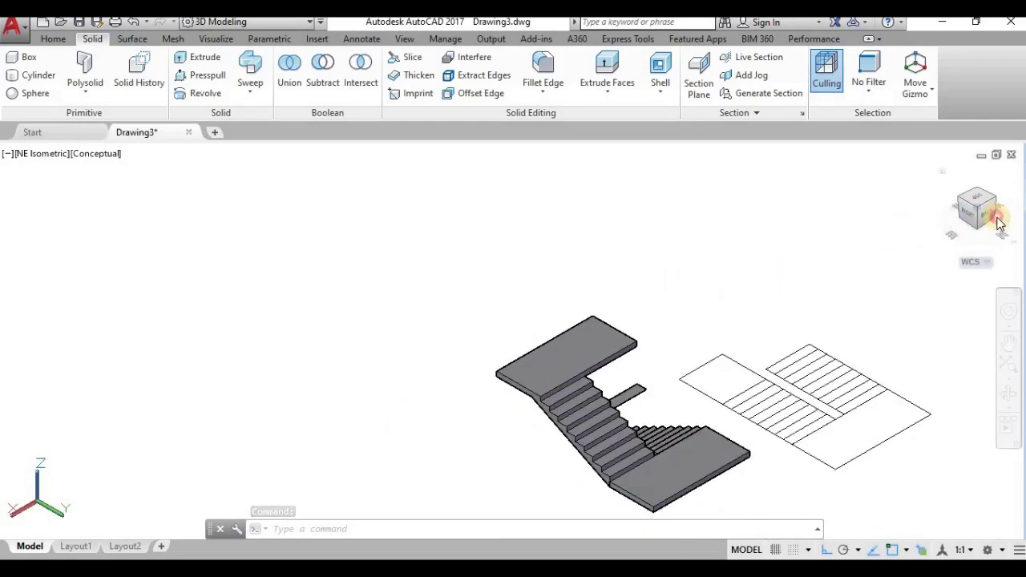
- From the SW Isometric view, draw a rectangle 1800 long and 1500 wide in the empty area beside the staircase
drag(998, 223, 703, 314)
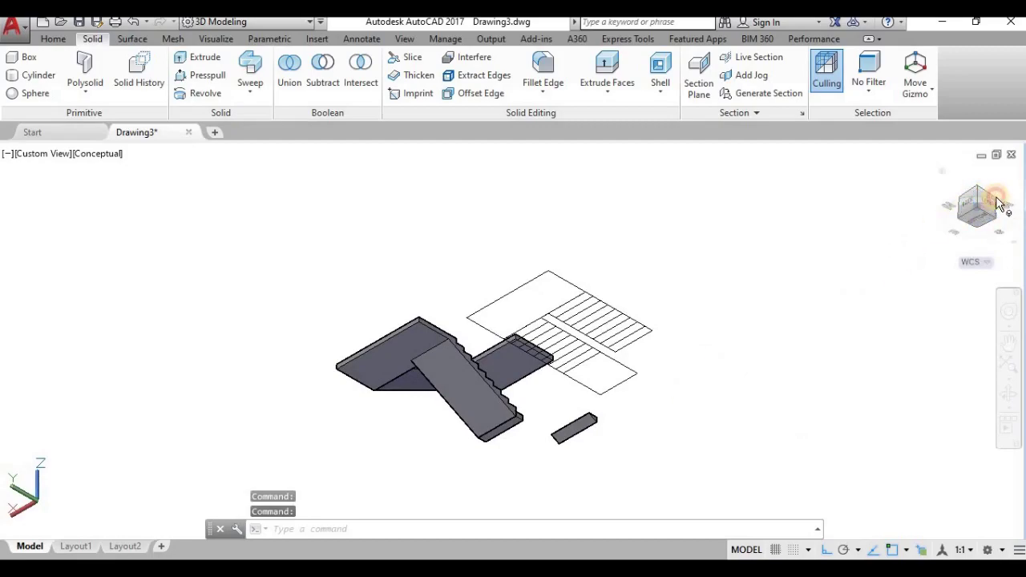
click(999, 204)
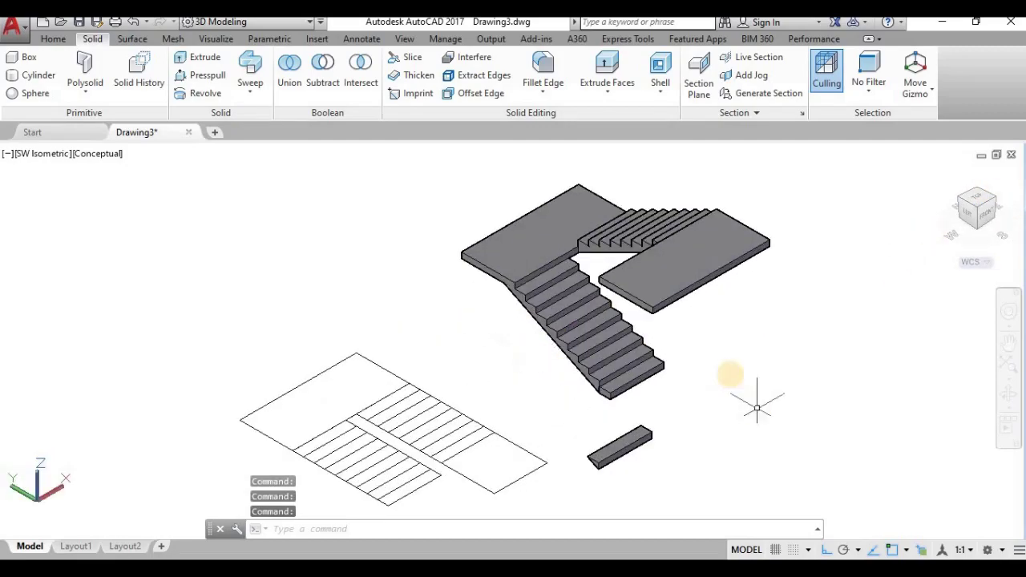
middle_drag(757, 409, 684, 320)
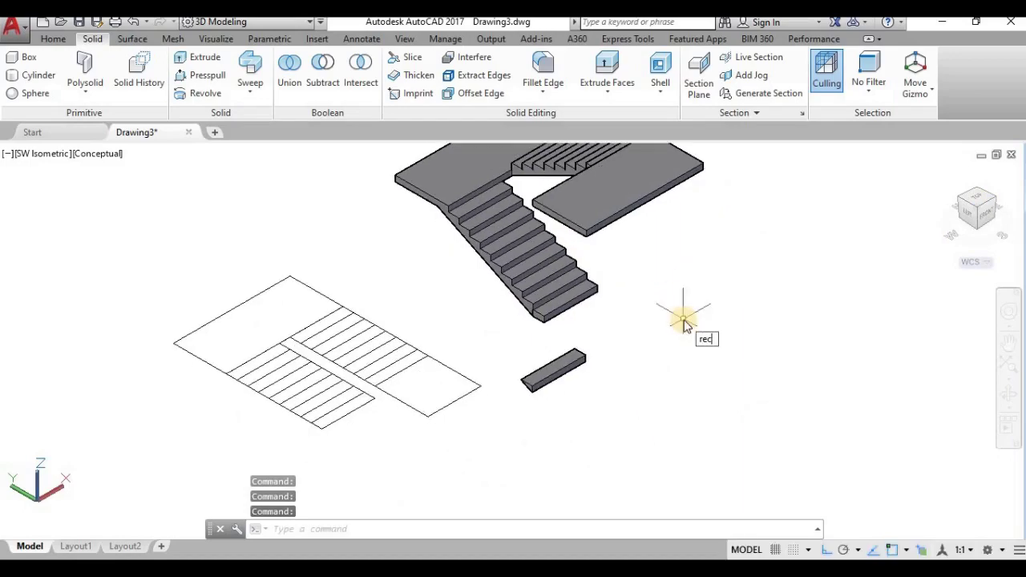
key(Return)
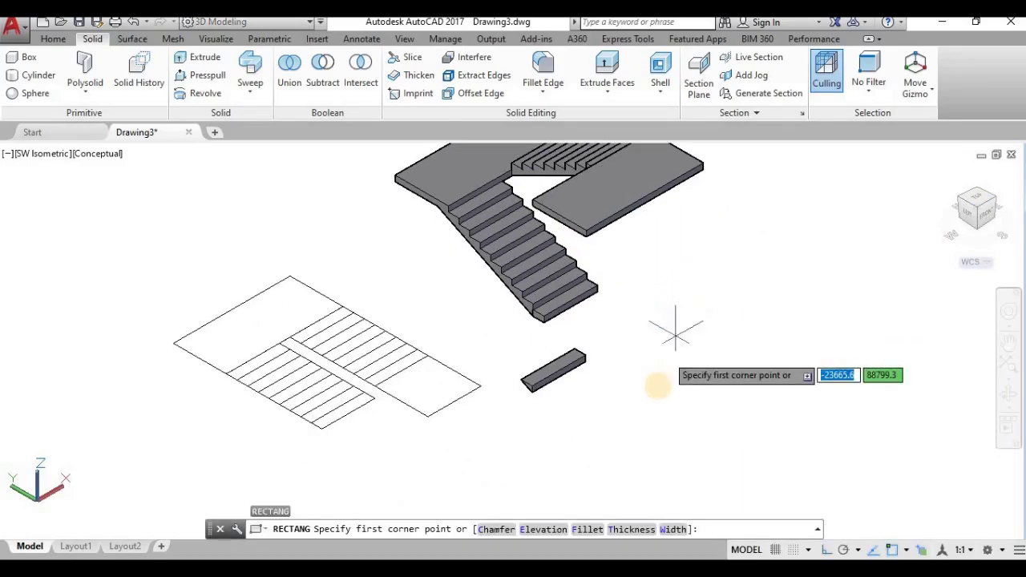
click(658, 386)
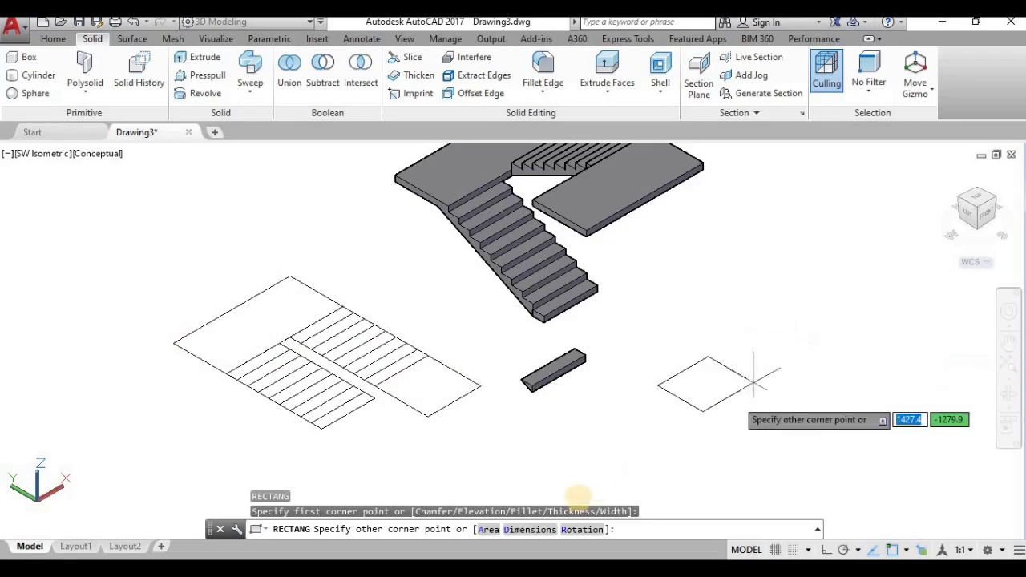
click(529, 530)
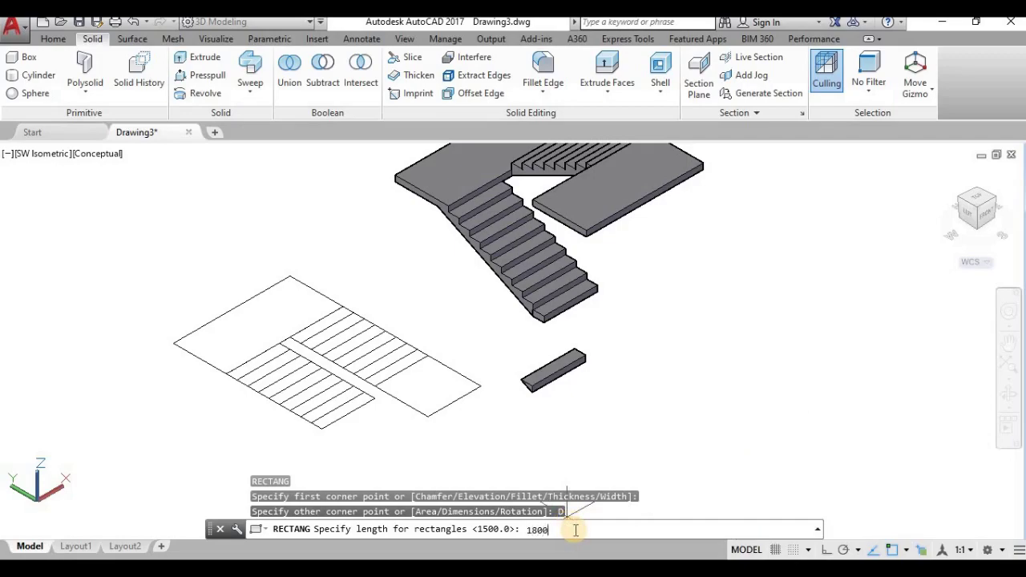
key(Return)
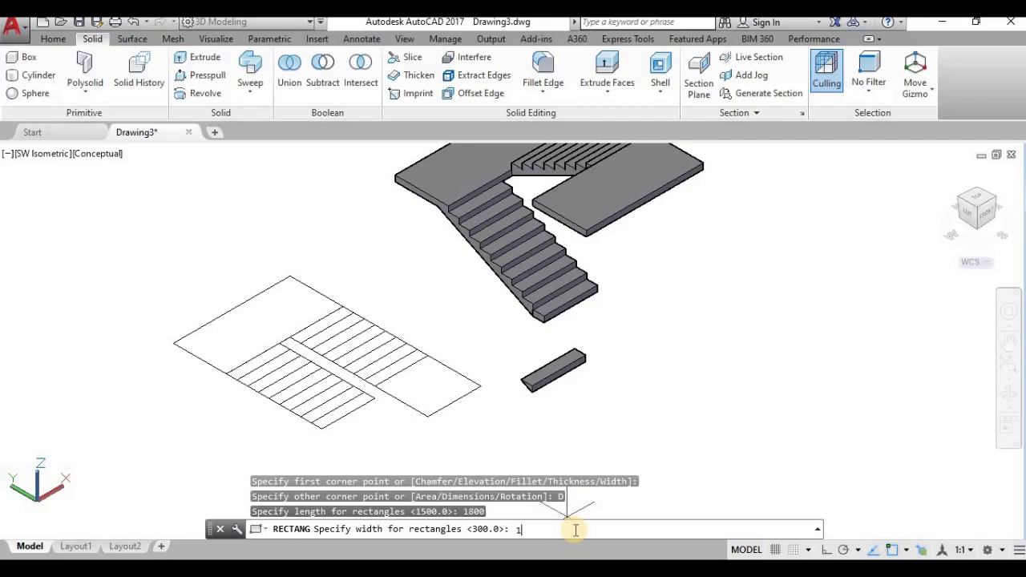
key(Return)
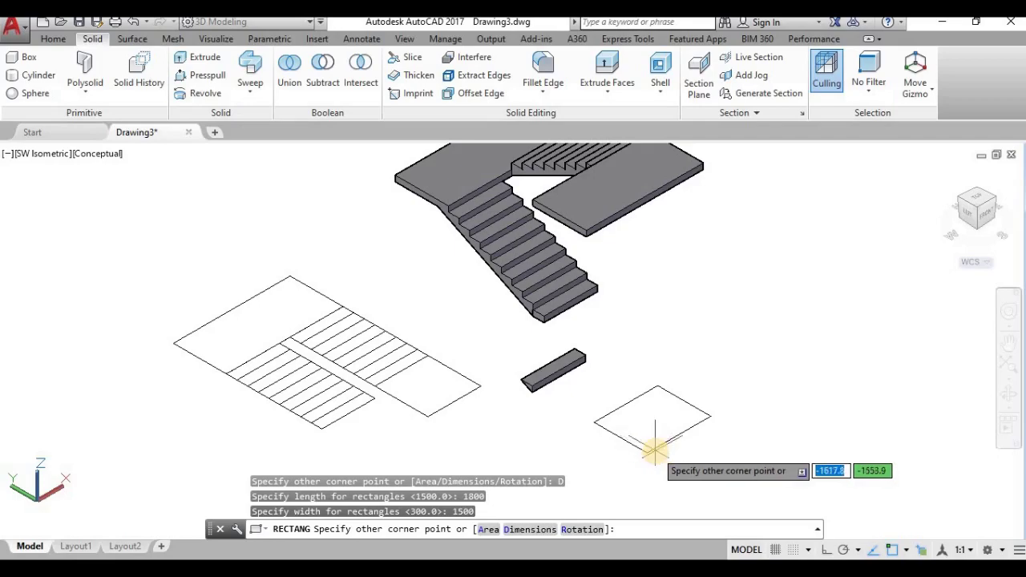
click(906, 350)
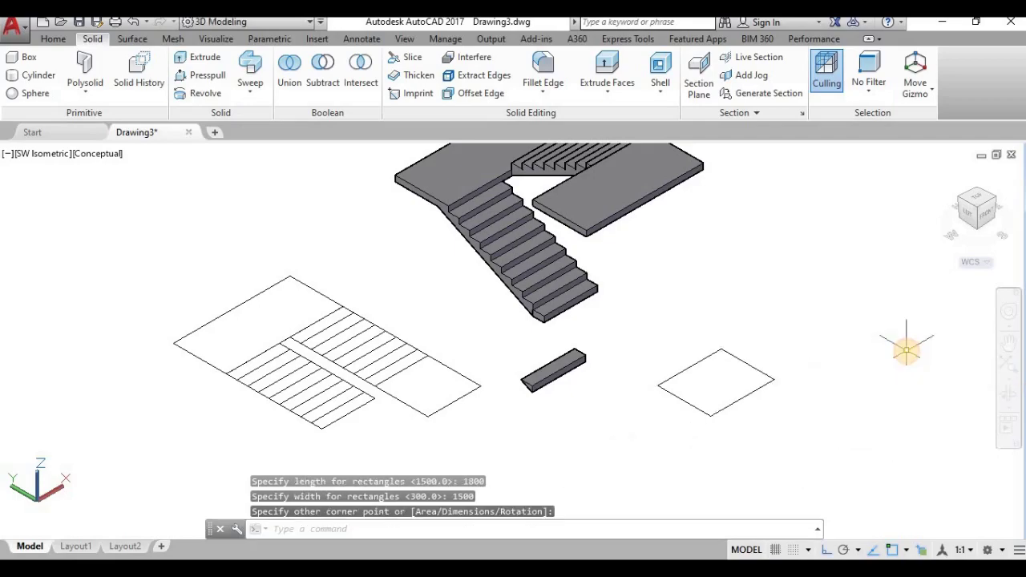
- Convert the 1800 by 1500 rectangle into a region
click(721, 412)
click(721, 414)
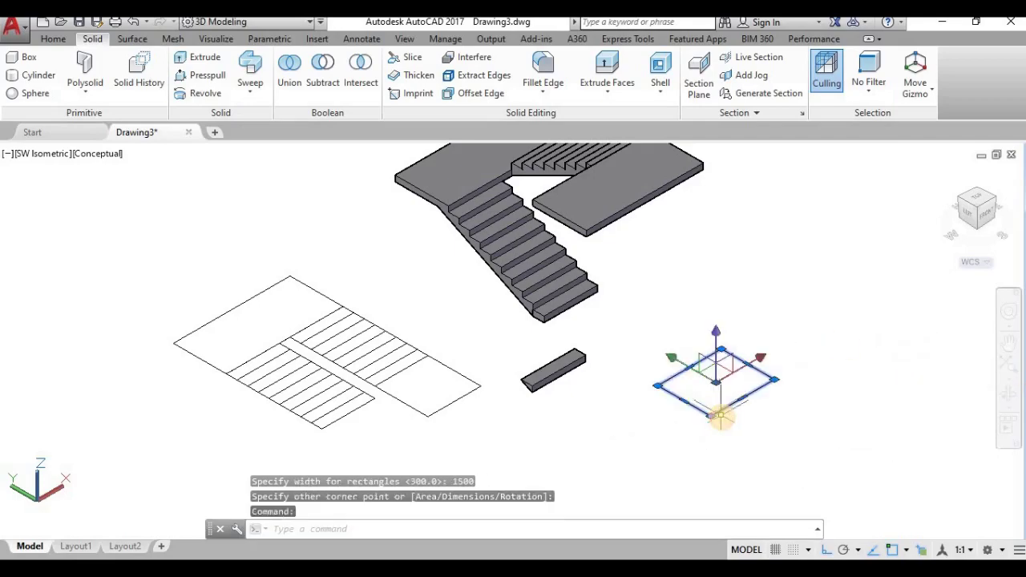
text(region)
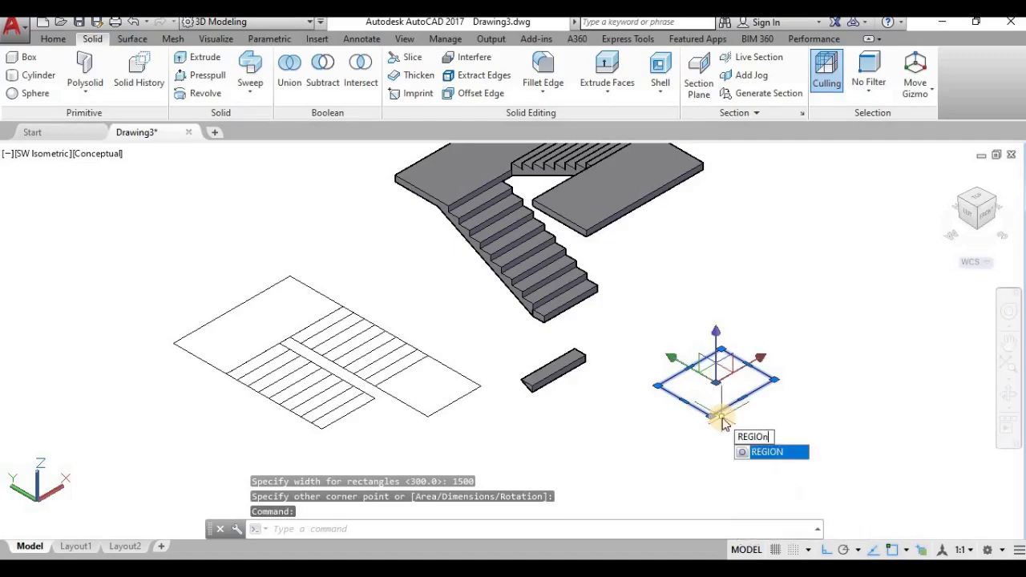
key(Return)
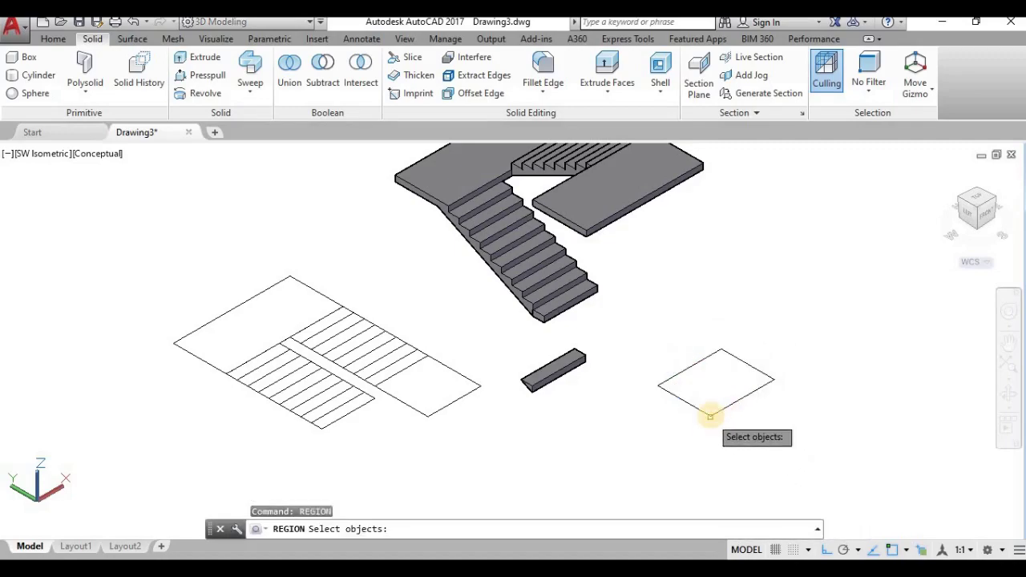
click(710, 415)
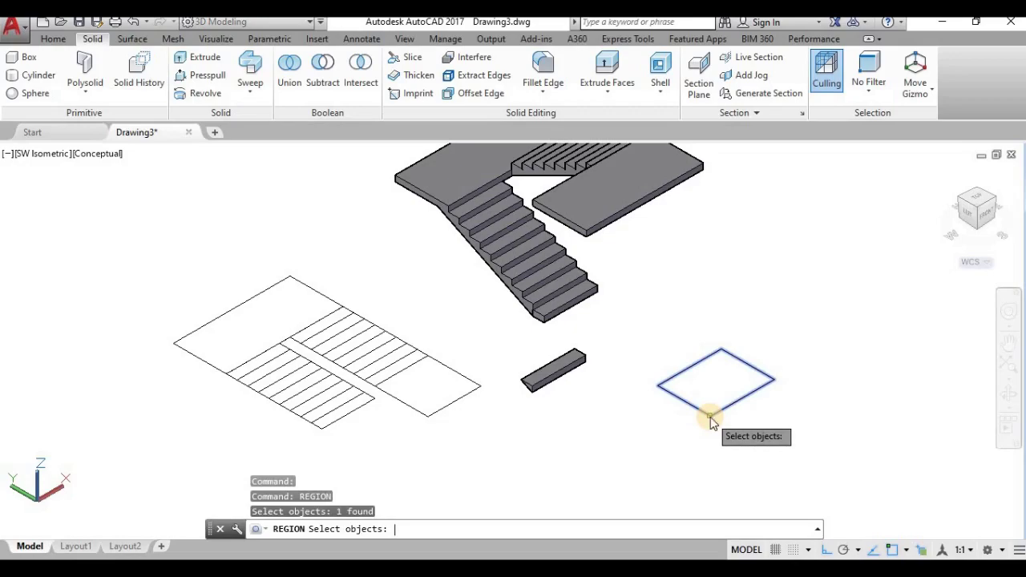
key(Return)
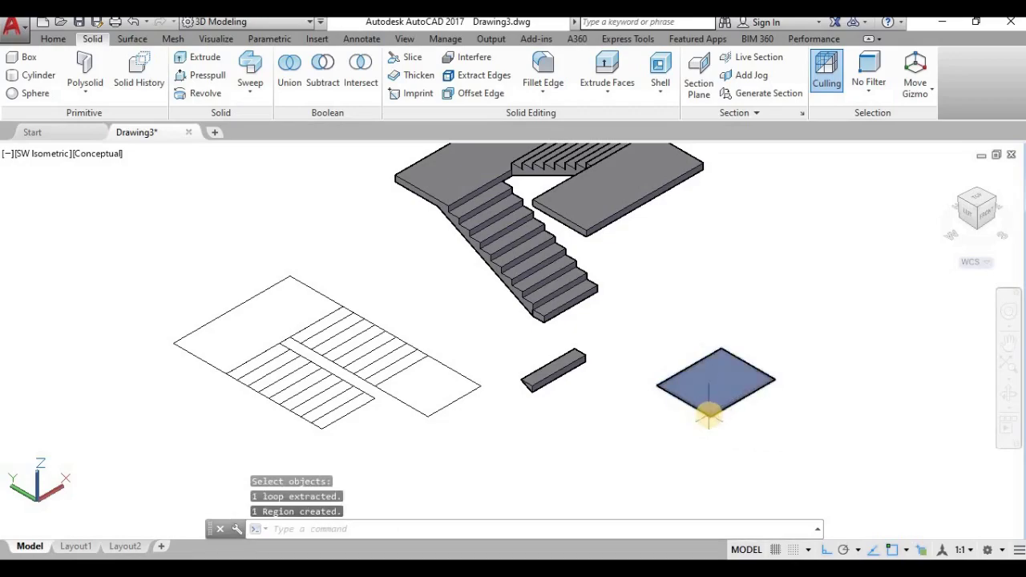
- Extrude the rectangular region to a height of 150 as a solid slab
click(710, 414)
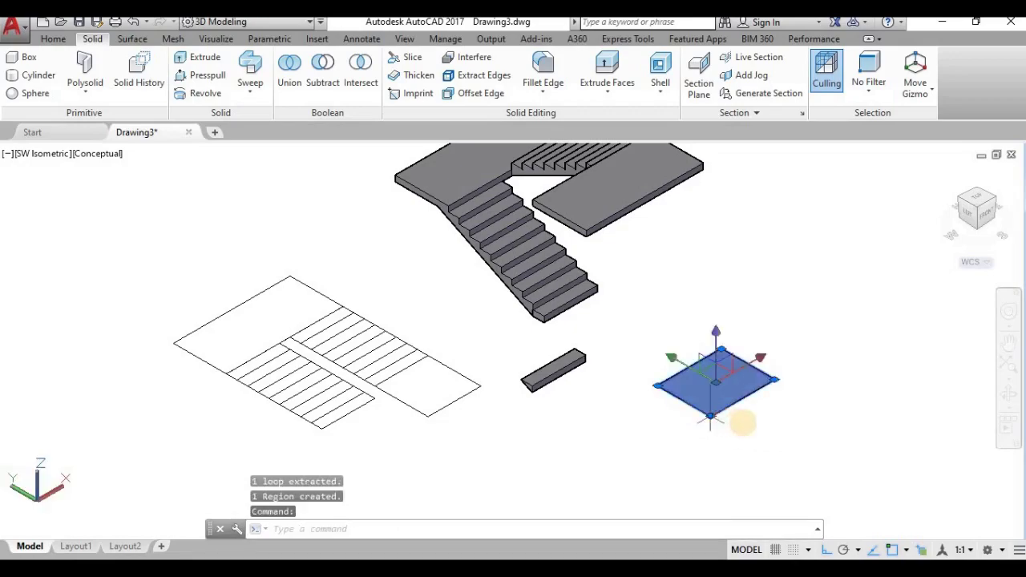
click(202, 60)
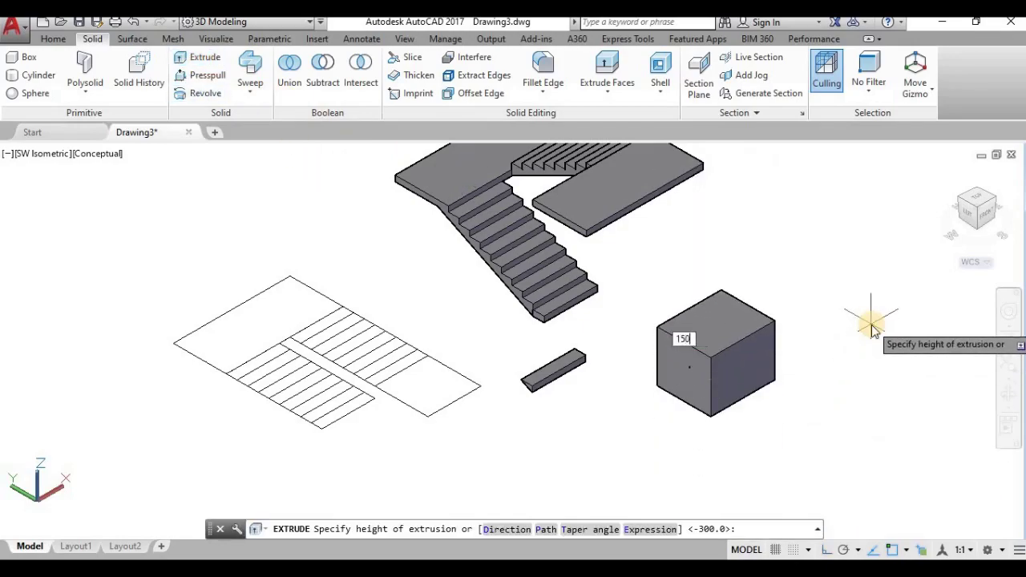
key(Return)
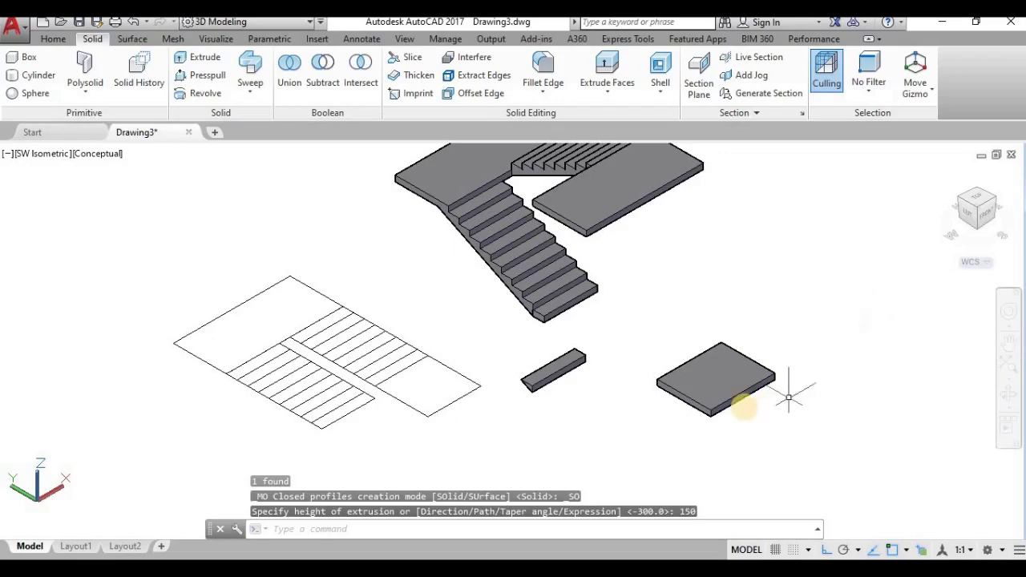
- Move the new slab by its bottom front corner onto the bottom front corner of the upper landing
click(709, 409)
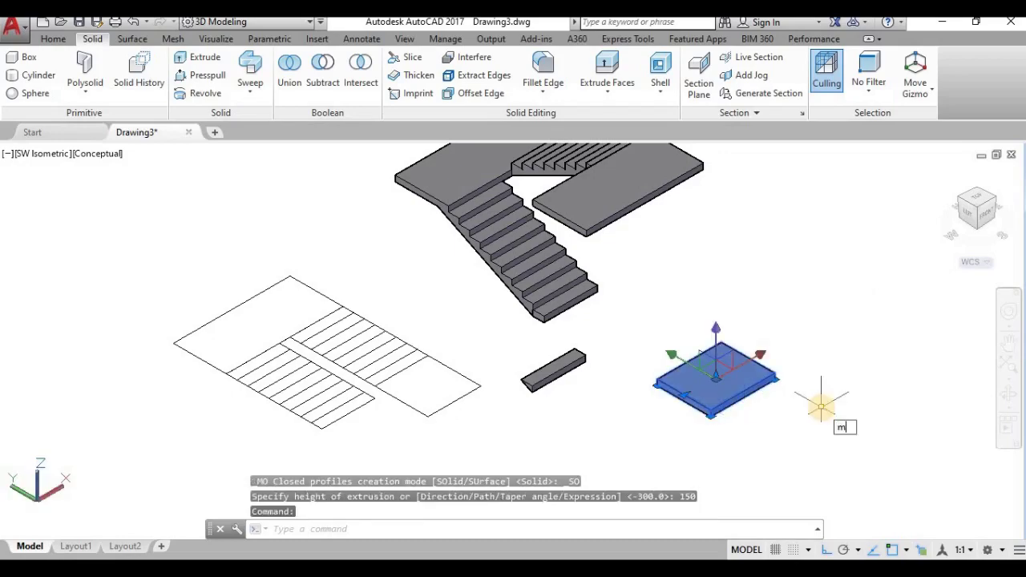
key(Return)
scroll(669, 412, up, 3)
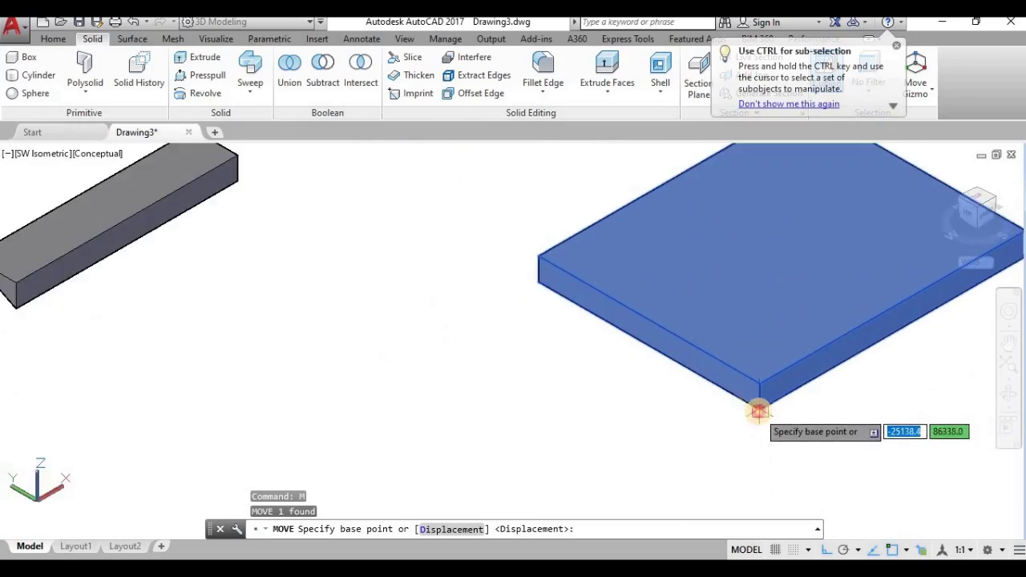
click(757, 412)
scroll(746, 377, down, 5)
scroll(731, 303, up, 5)
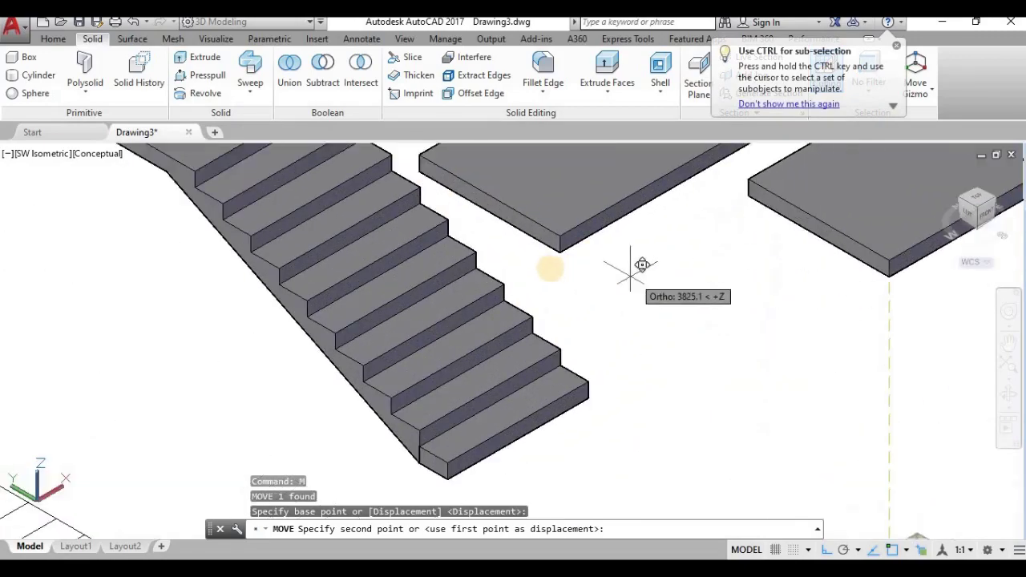
click(560, 257)
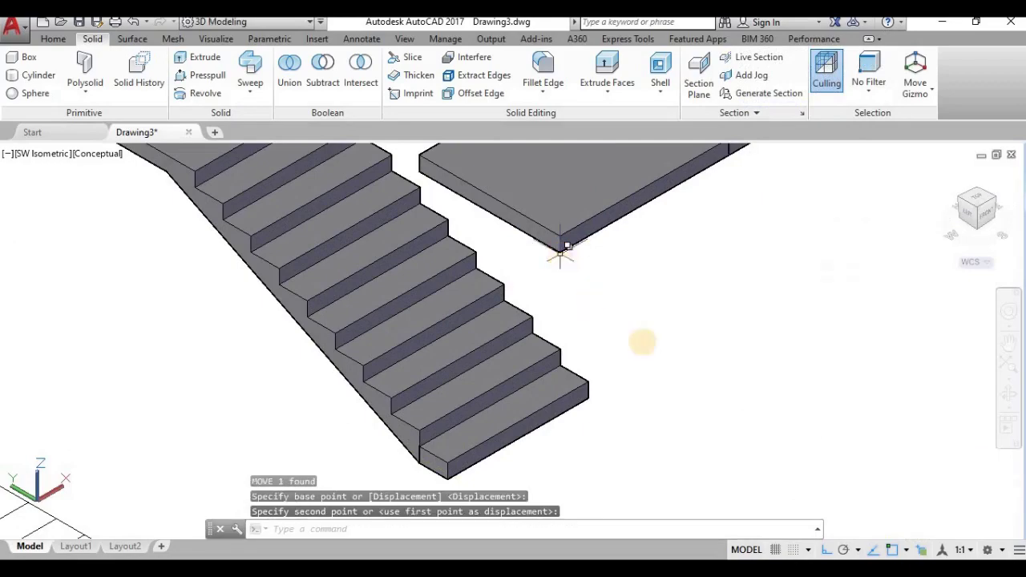
- Subtract the overlapping 1800 by 1500 slab from the second flight's solid to cut back its upper landing
scroll(644, 339, down, 5)
scroll(598, 215, up, 5)
scroll(592, 258, up, 4)
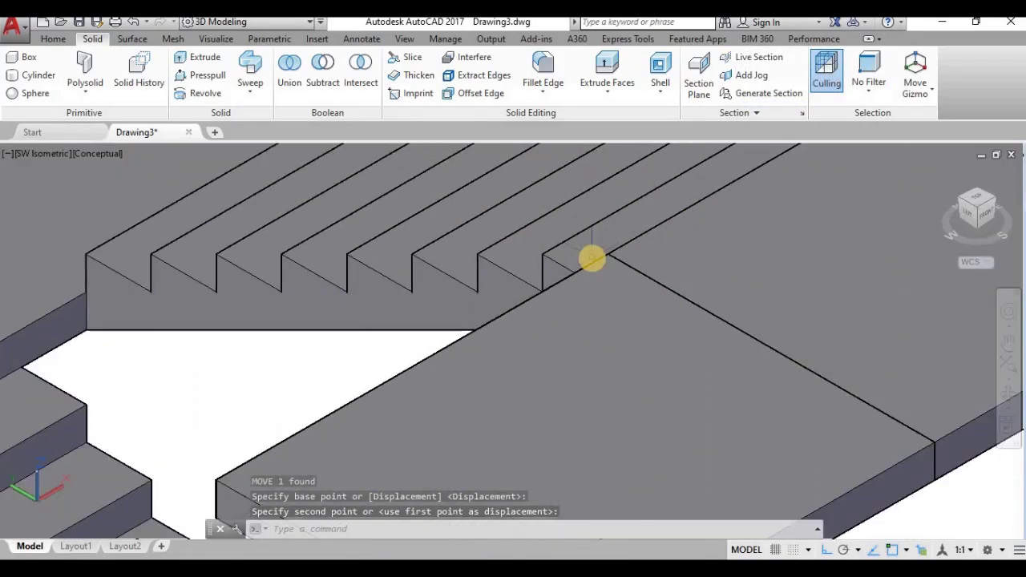
scroll(592, 258, down, 7)
scroll(476, 367, up, 3)
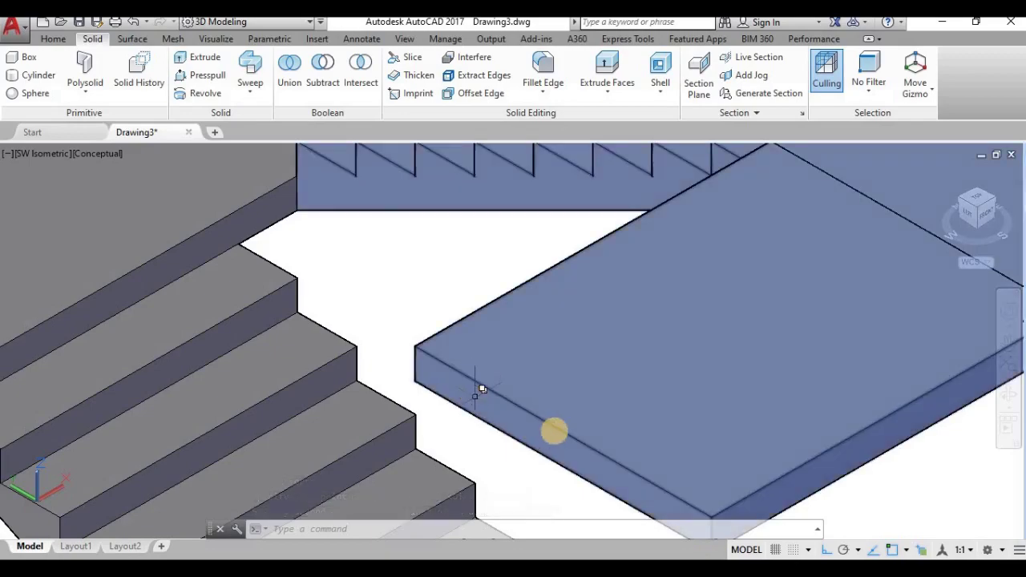
scroll(561, 425, down, 5)
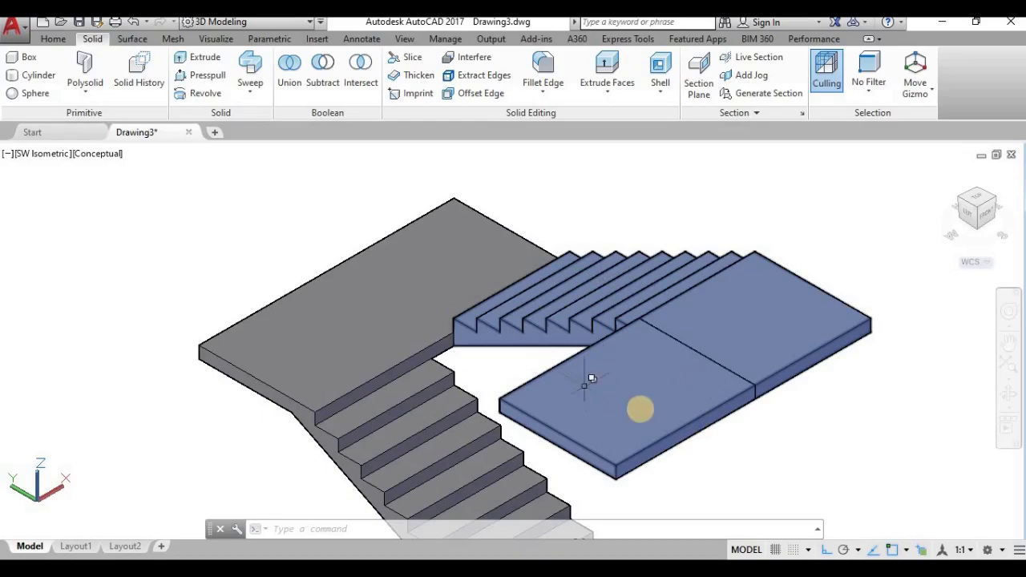
click(325, 80)
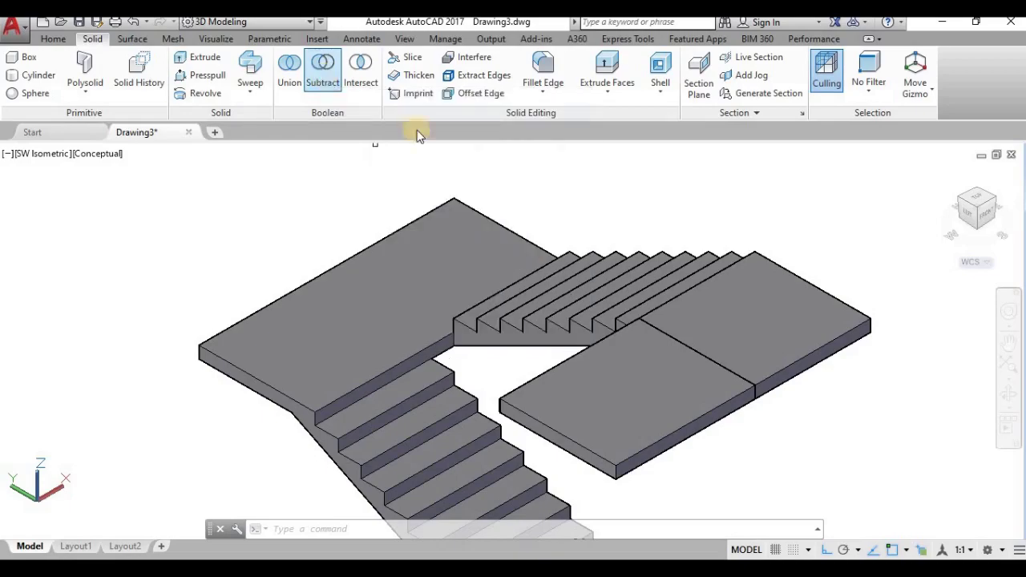
click(766, 344)
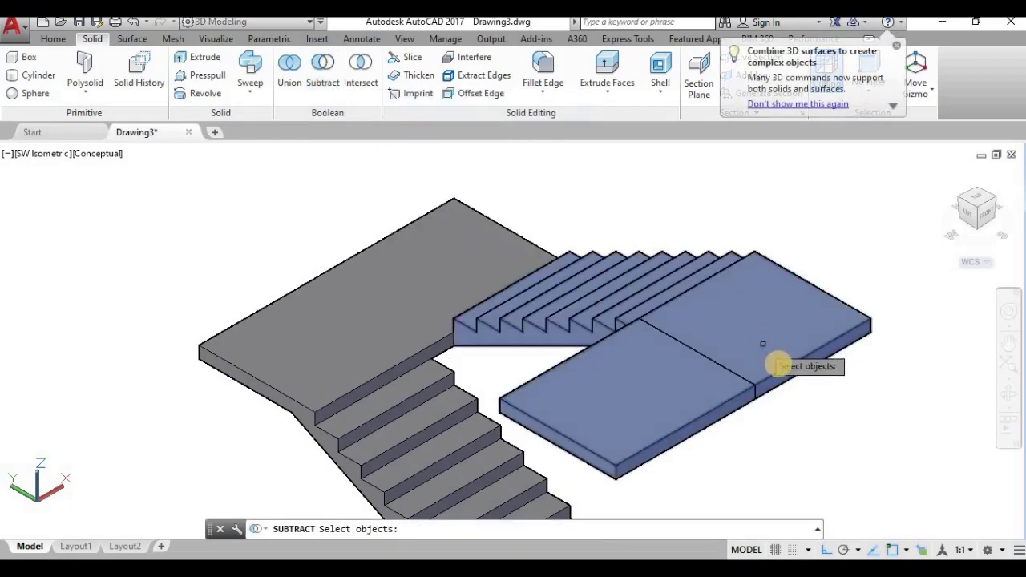
click(786, 367)
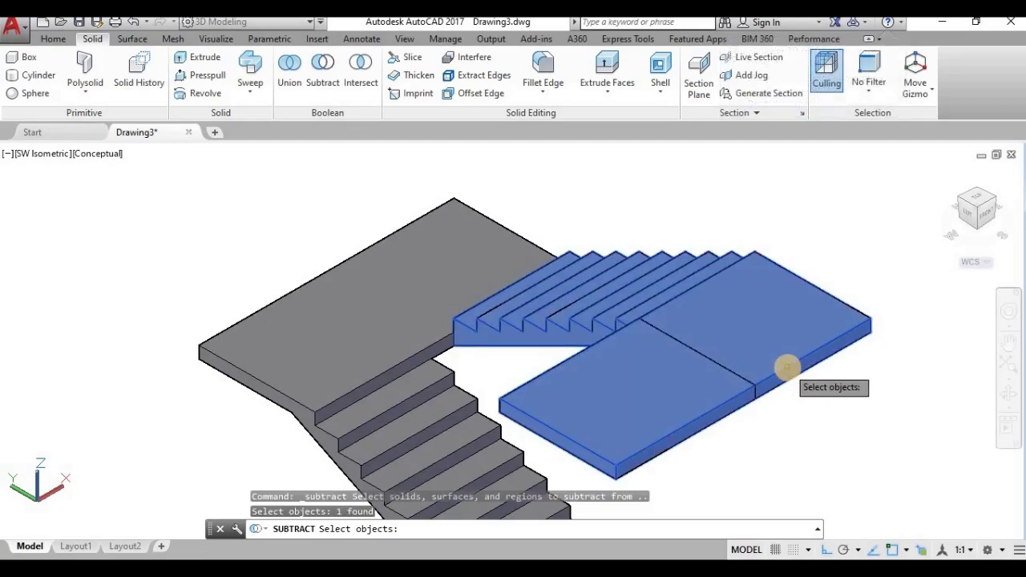
key(Return)
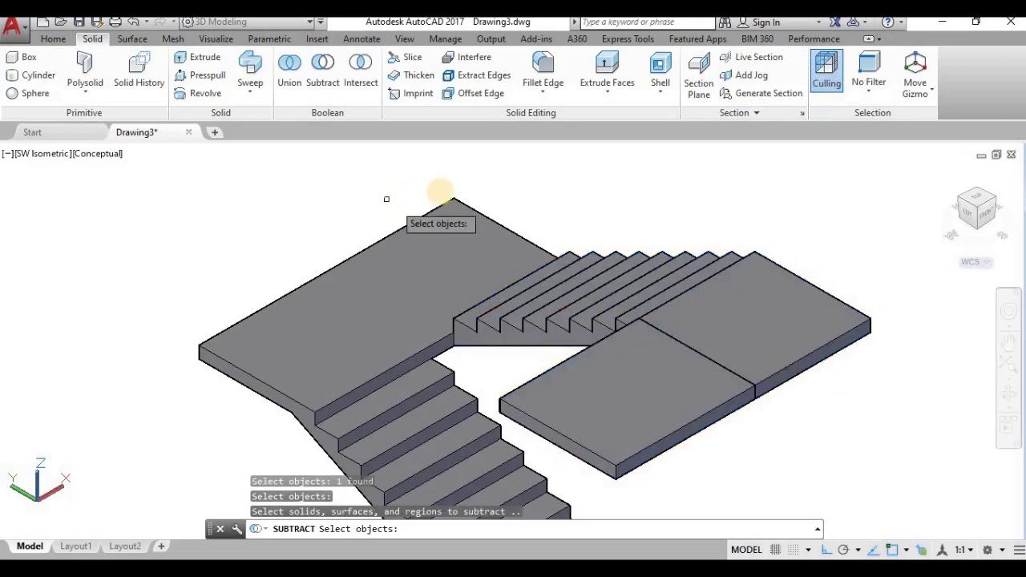
click(682, 425)
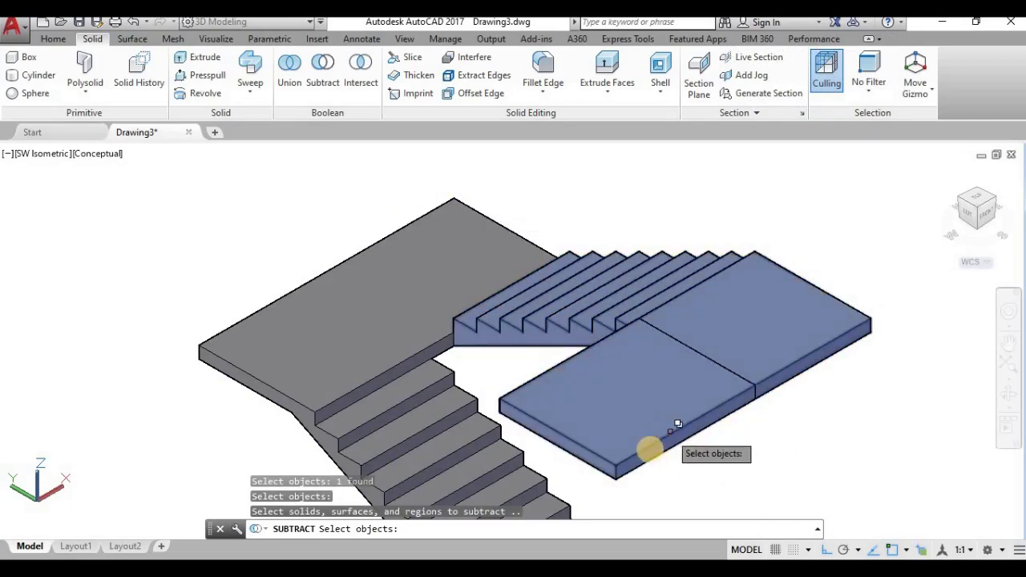
click(615, 475)
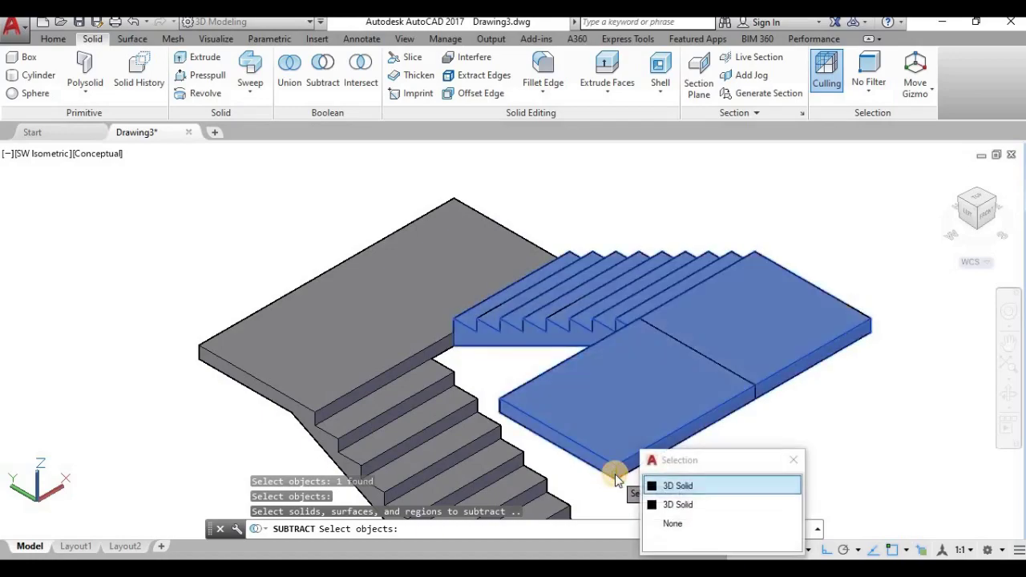
click(678, 505)
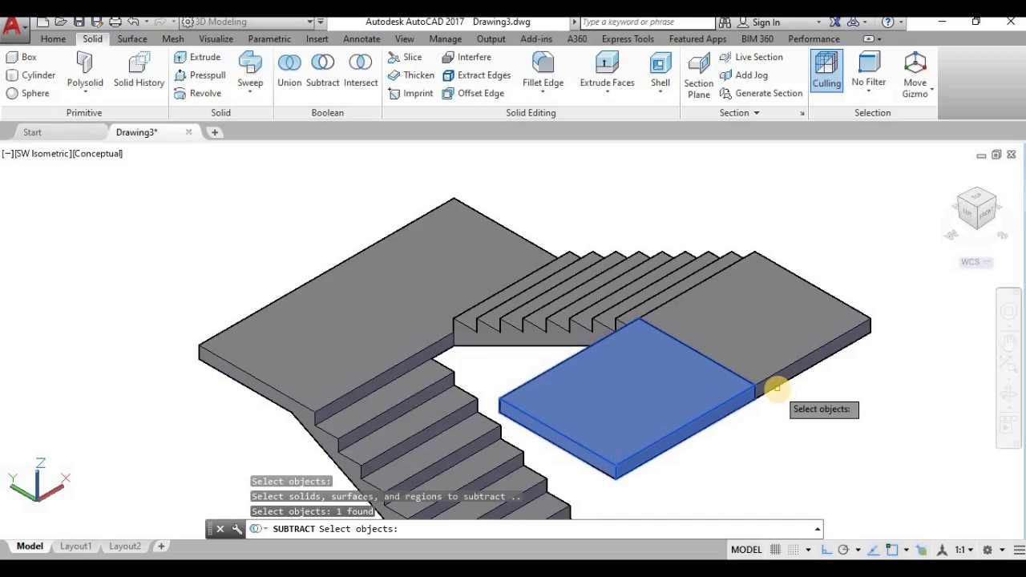
key(Return)
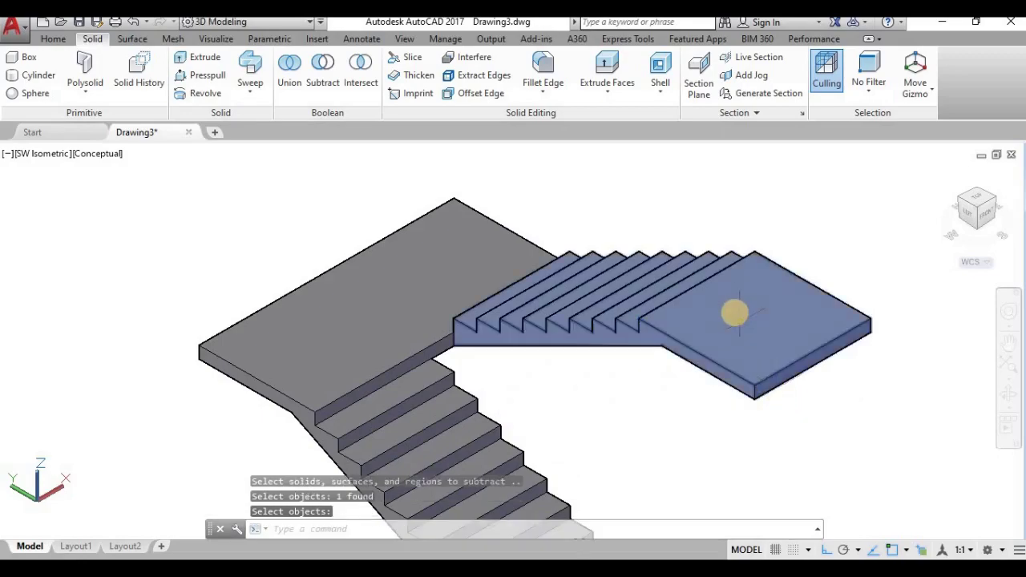
- Union the two flights and their landings into one staircase solid, leaving out the plan linework and the loose step
scroll(735, 317, up, 3)
scroll(736, 316, down, 2)
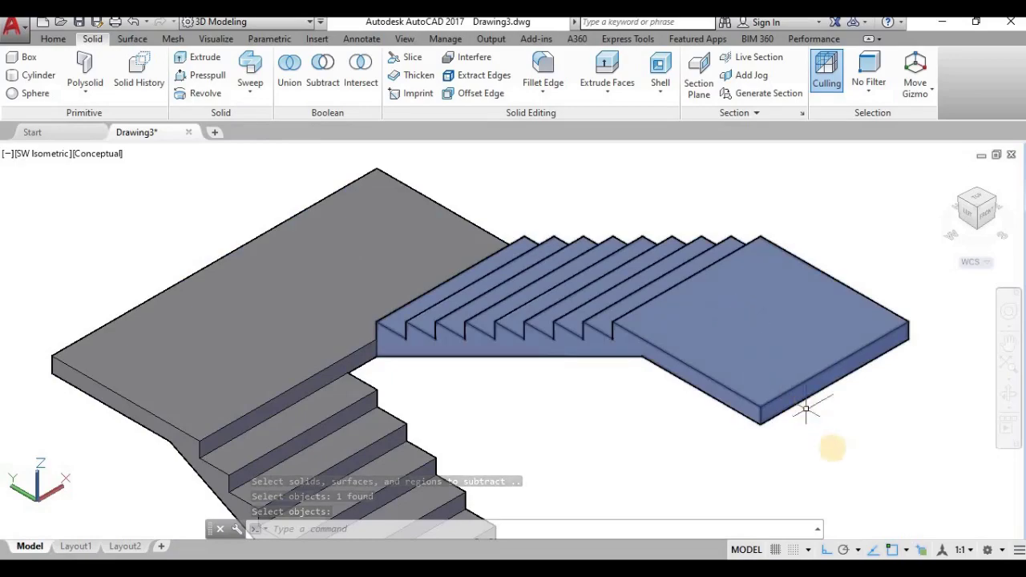
scroll(835, 453, down, 2)
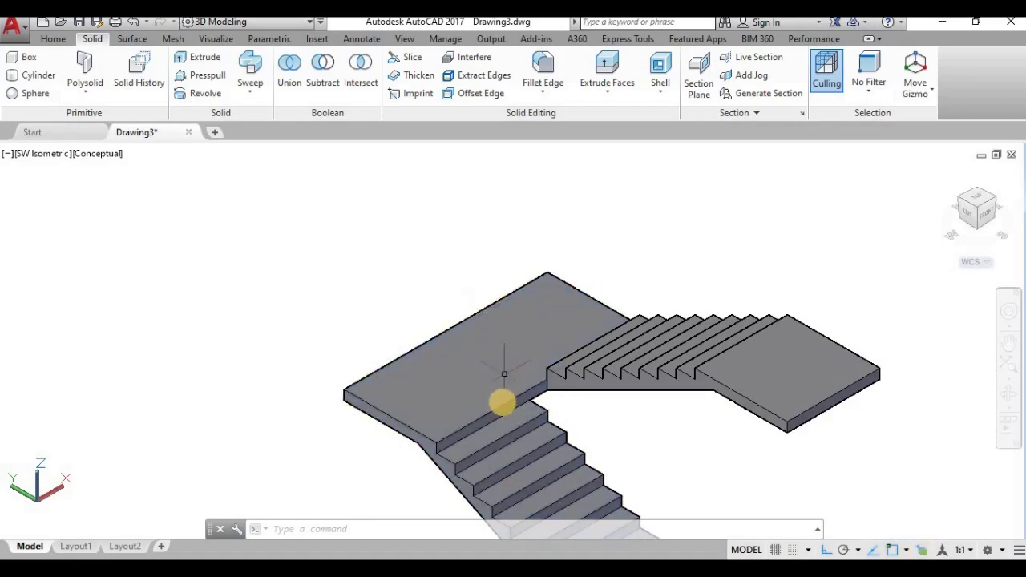
scroll(560, 369, down, 5)
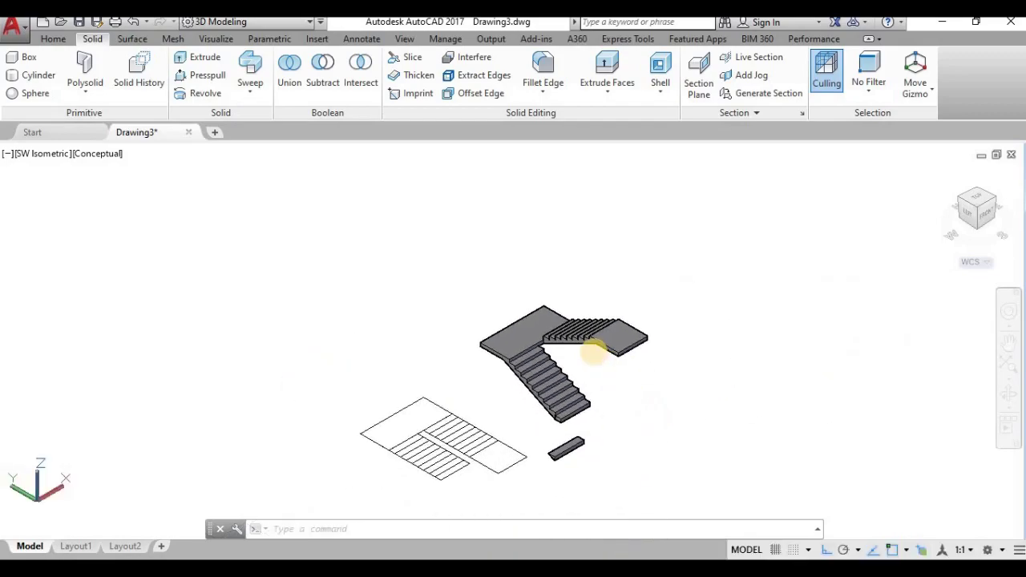
scroll(593, 351, up, 2)
scroll(590, 353, up, 1)
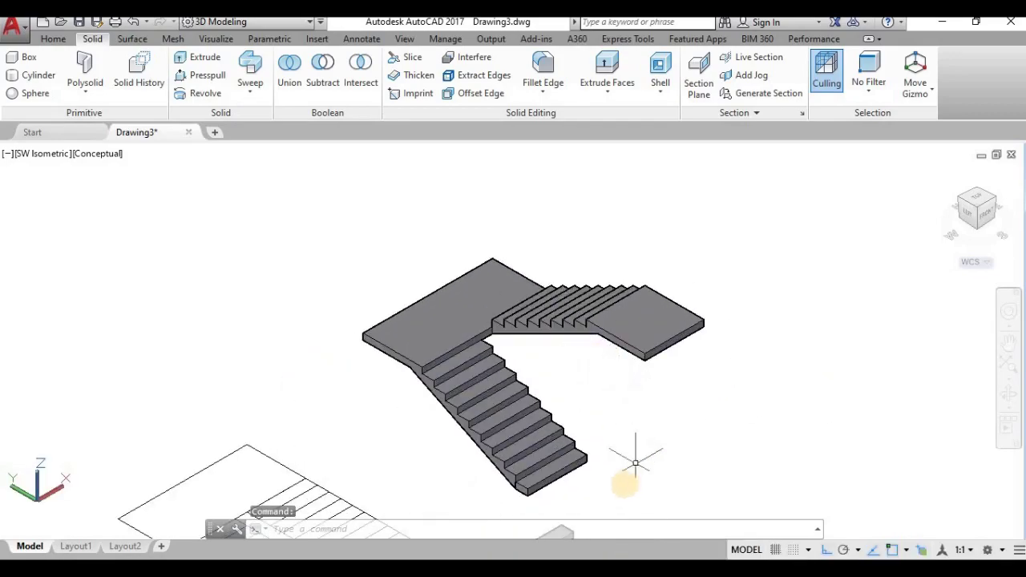
click(643, 483)
click(366, 263)
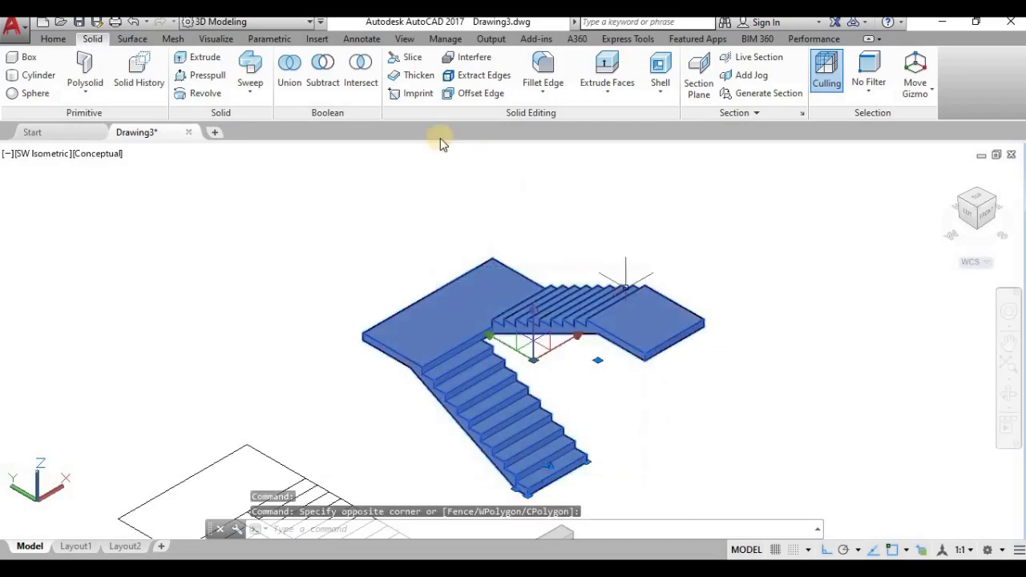
click(290, 71)
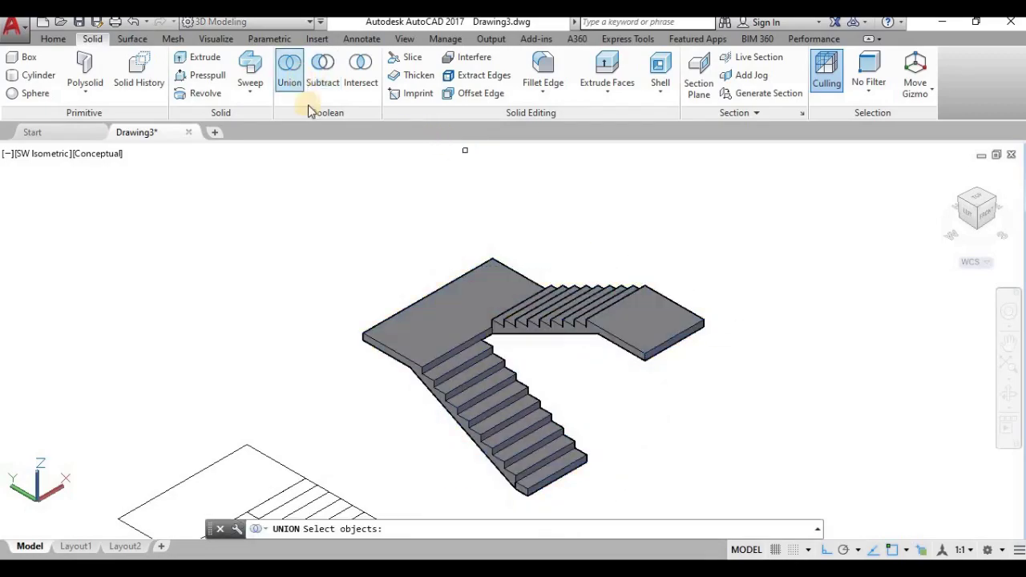
click(708, 468)
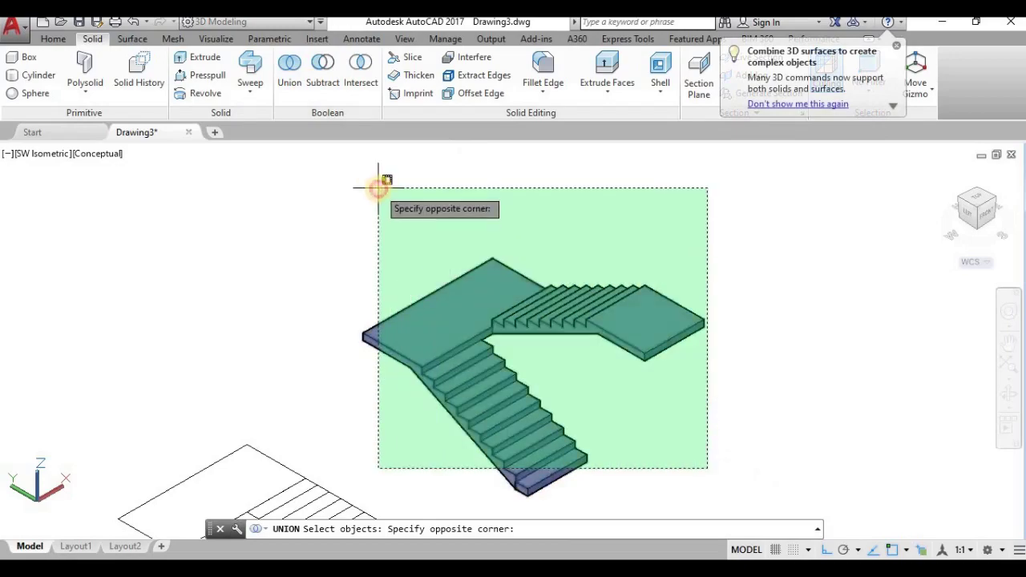
click(363, 170)
key(Return)
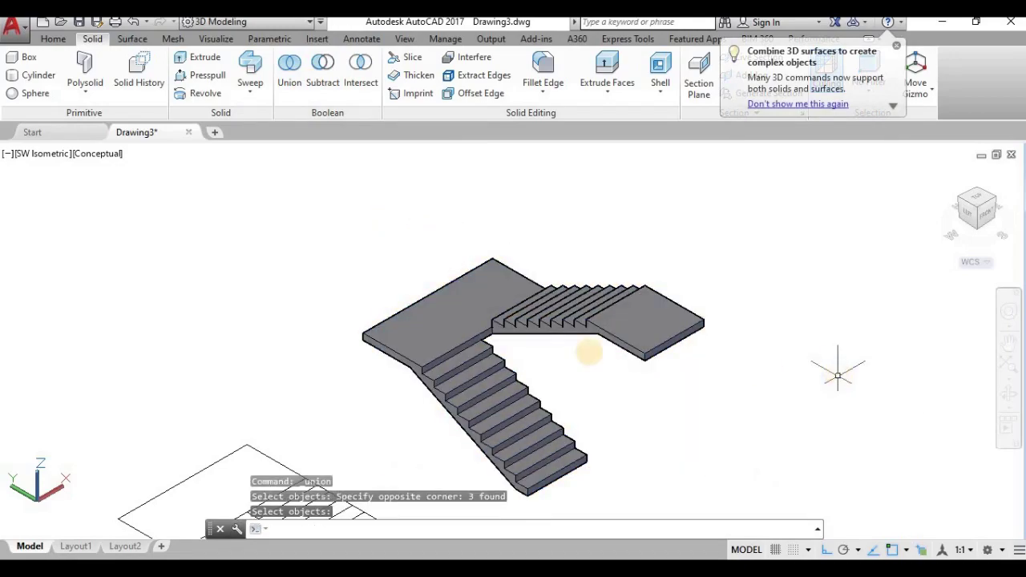
- Select the staircase to check that both flights and landings form one solid, and clear the selection
click(481, 397)
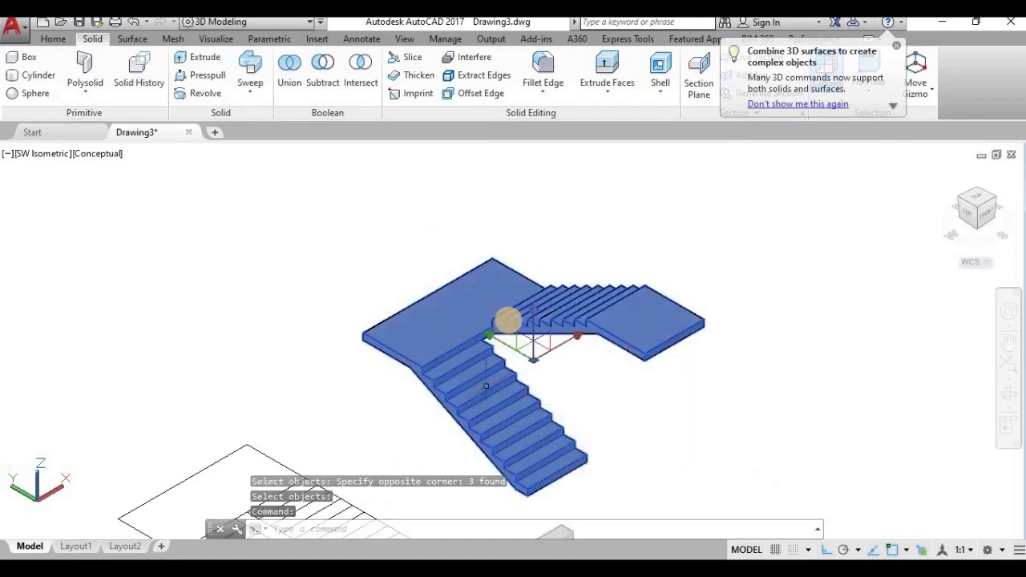
scroll(509, 313, down, 2)
scroll(508, 313, up, 3)
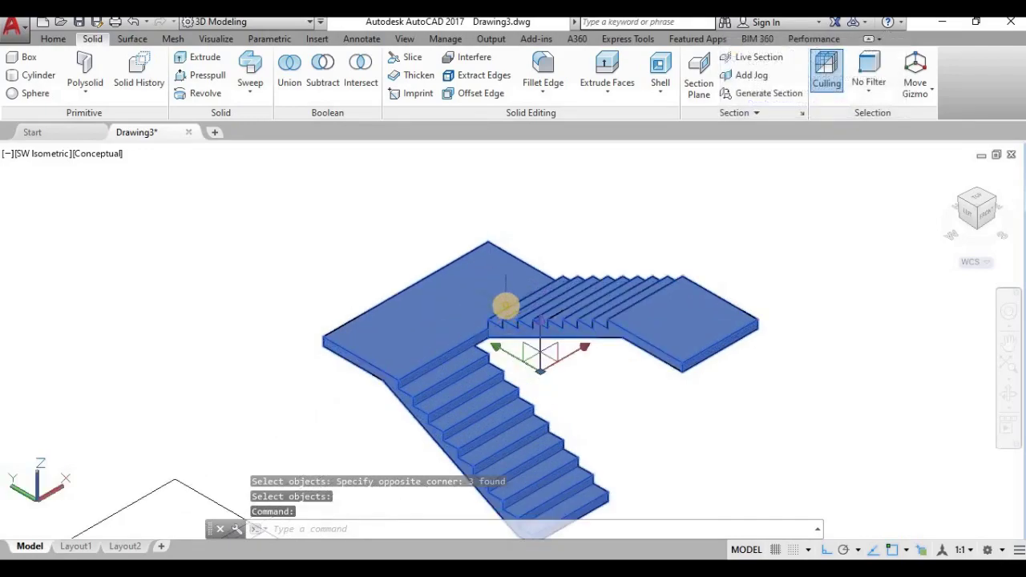
key(Escape)
scroll(442, 314, down, 2)
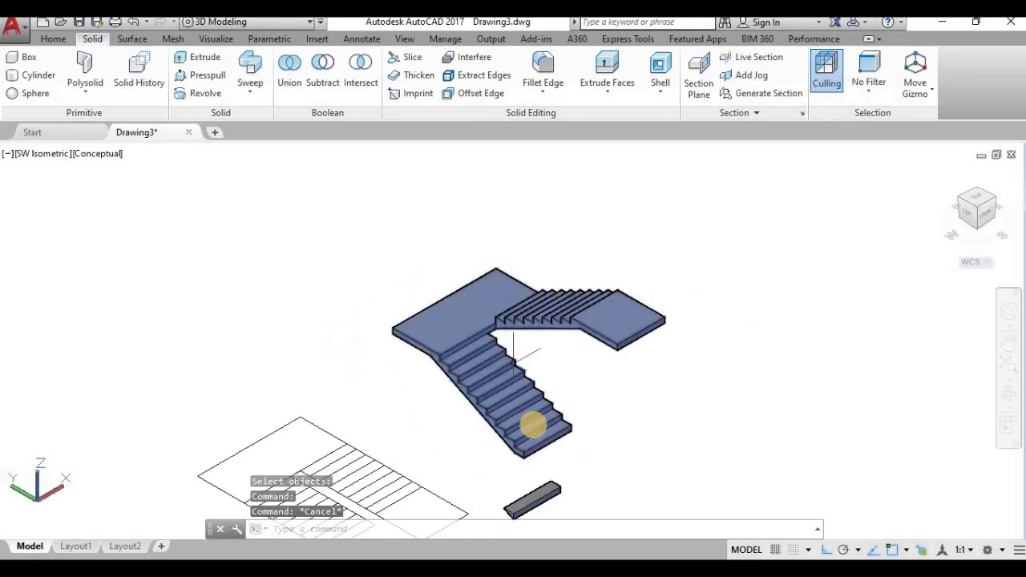
scroll(481, 363, up, 2)
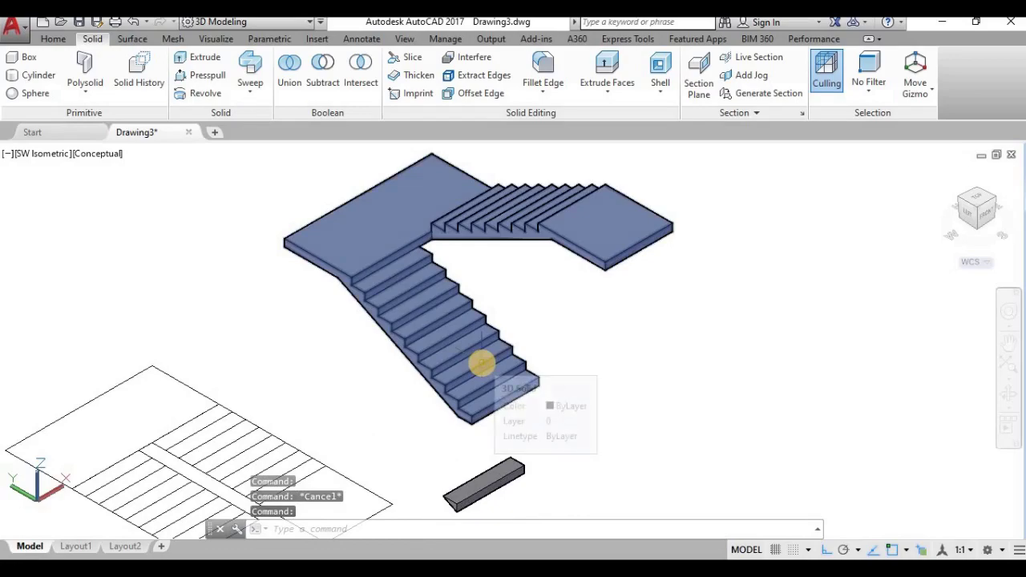